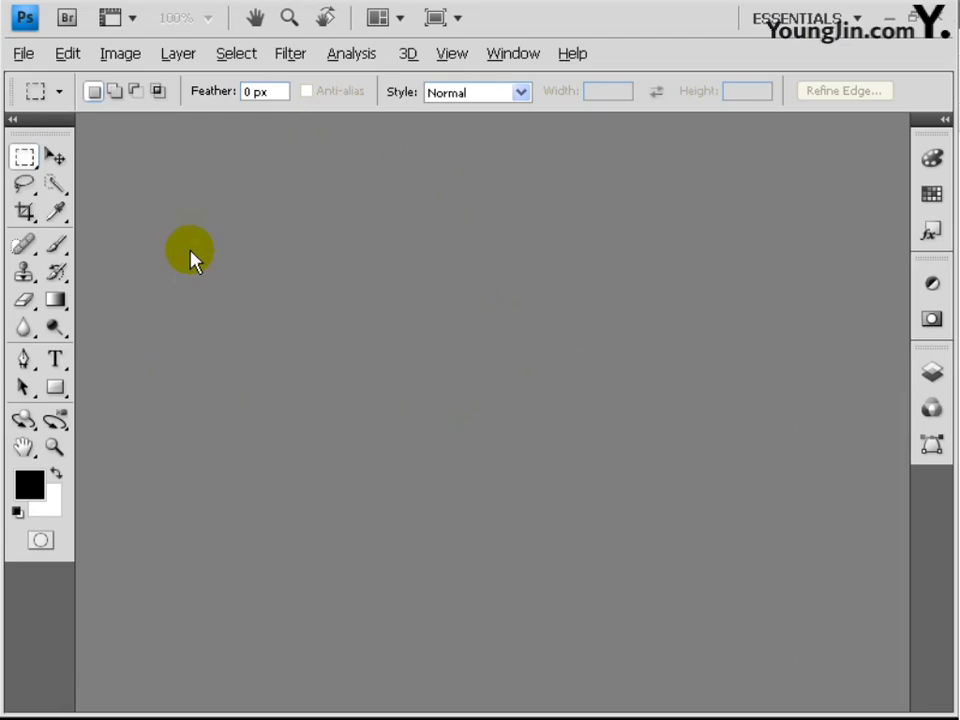
Step: Start a new document 166 mm wide and 246 mm high with a resolution of 100 pixels/inch
left_click(23, 54)
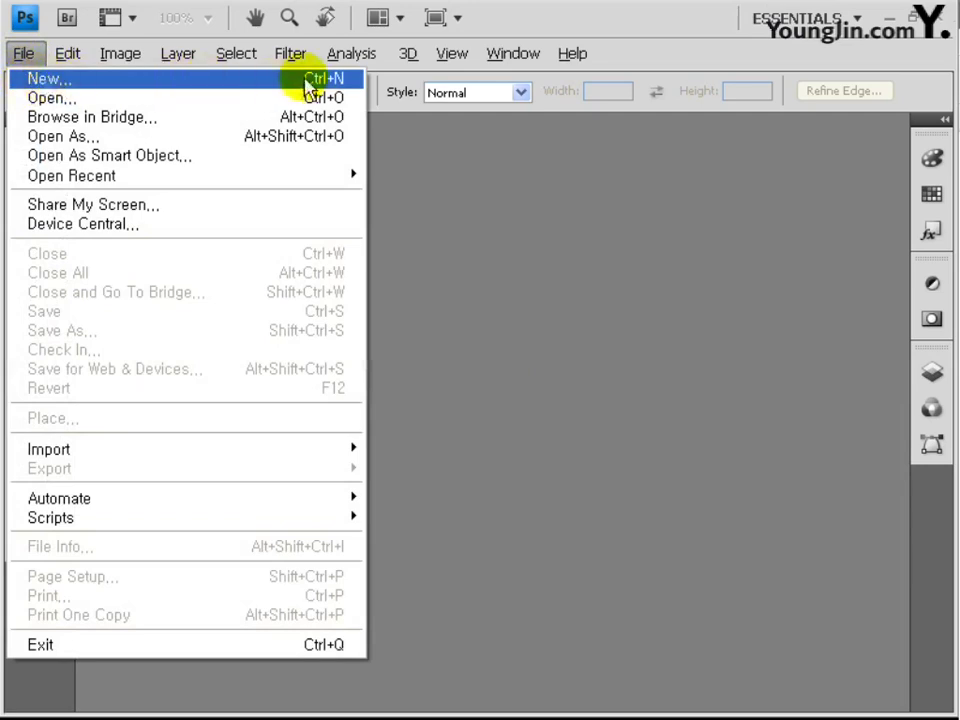
left_click(330, 87)
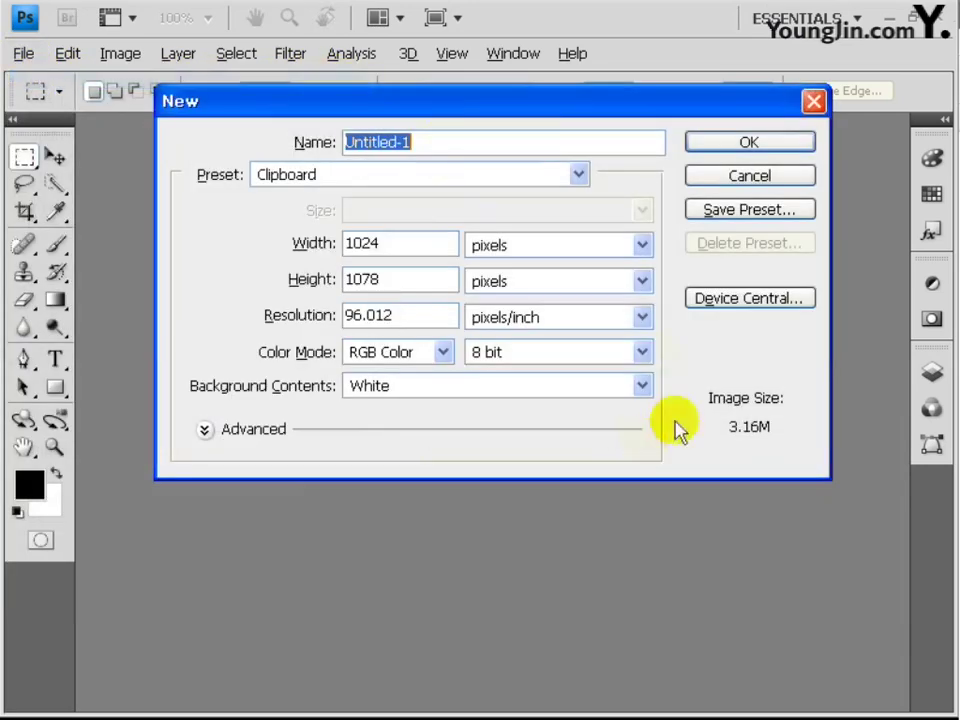
left_click(555, 245)
left_click(530, 308)
type("166")
key("Tab")
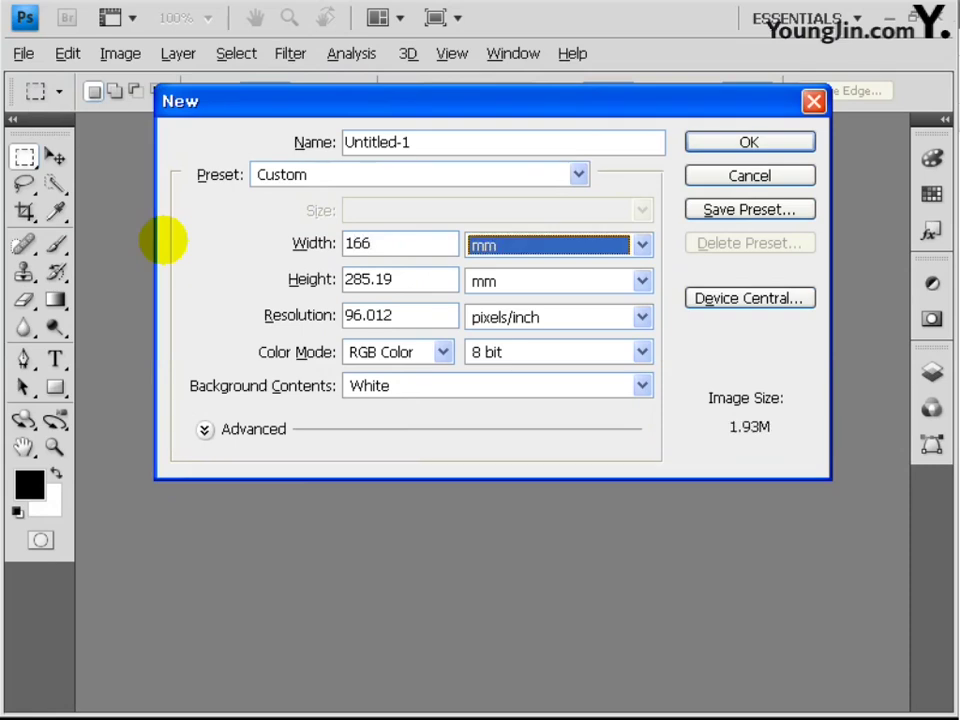
key("Tab")
type("2")
key("Tab")
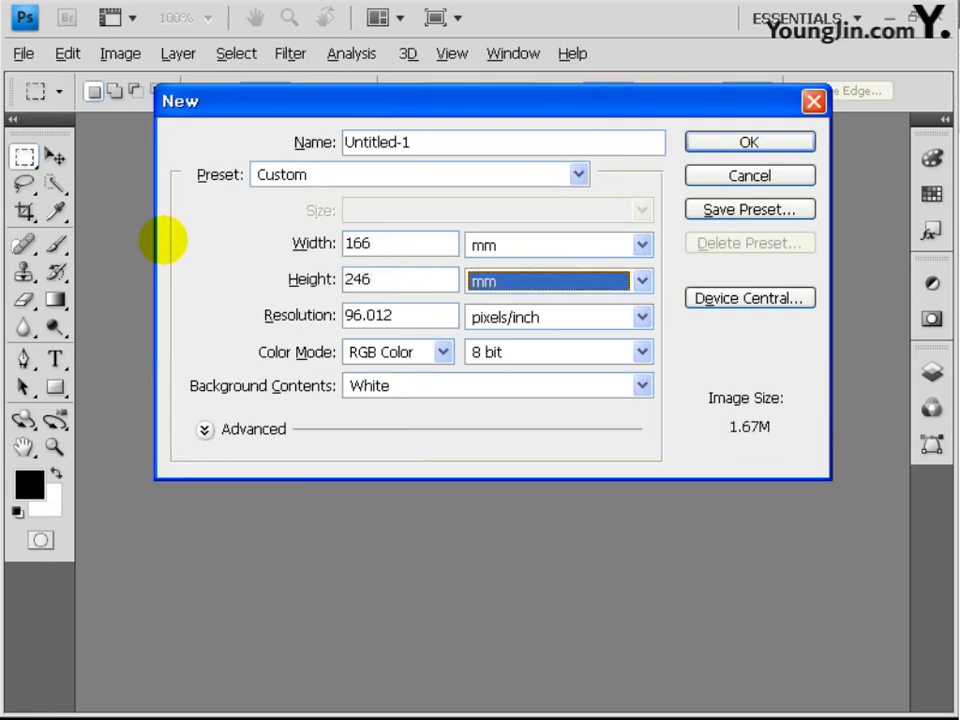
key("Tab")
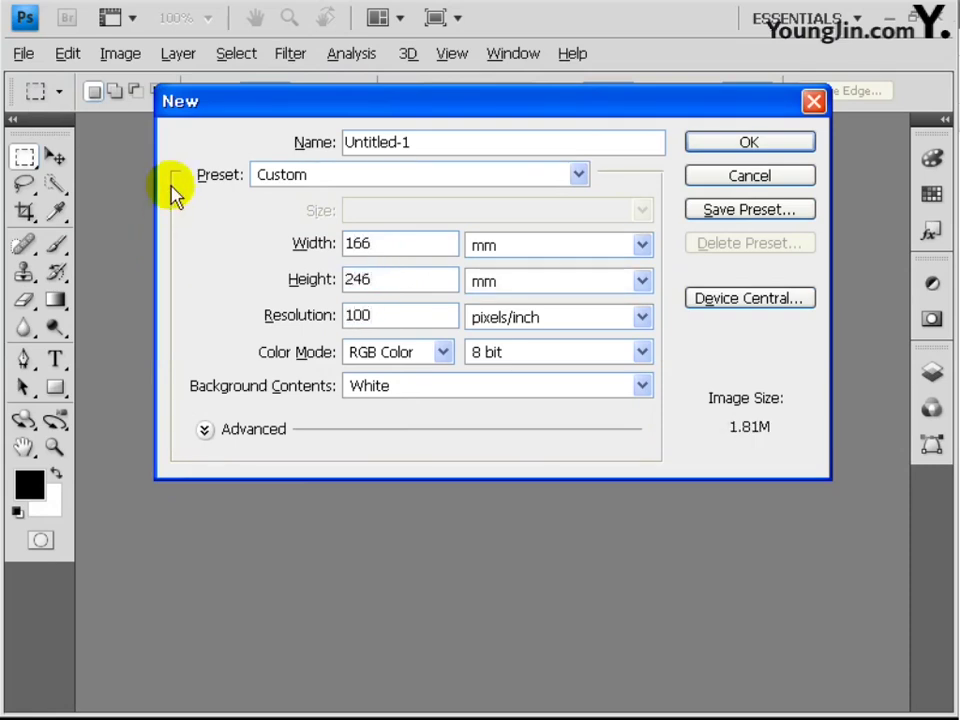
Step: Set the color mode to CMYK Color, reveal the advanced settings and create the document
left_click(370, 352)
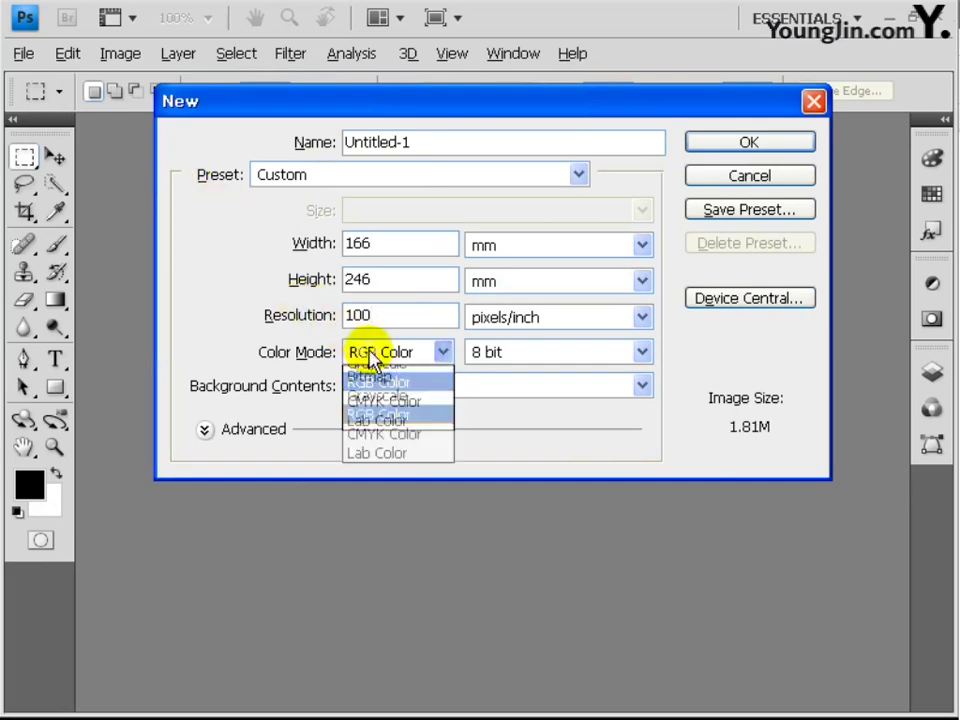
left_click(358, 432)
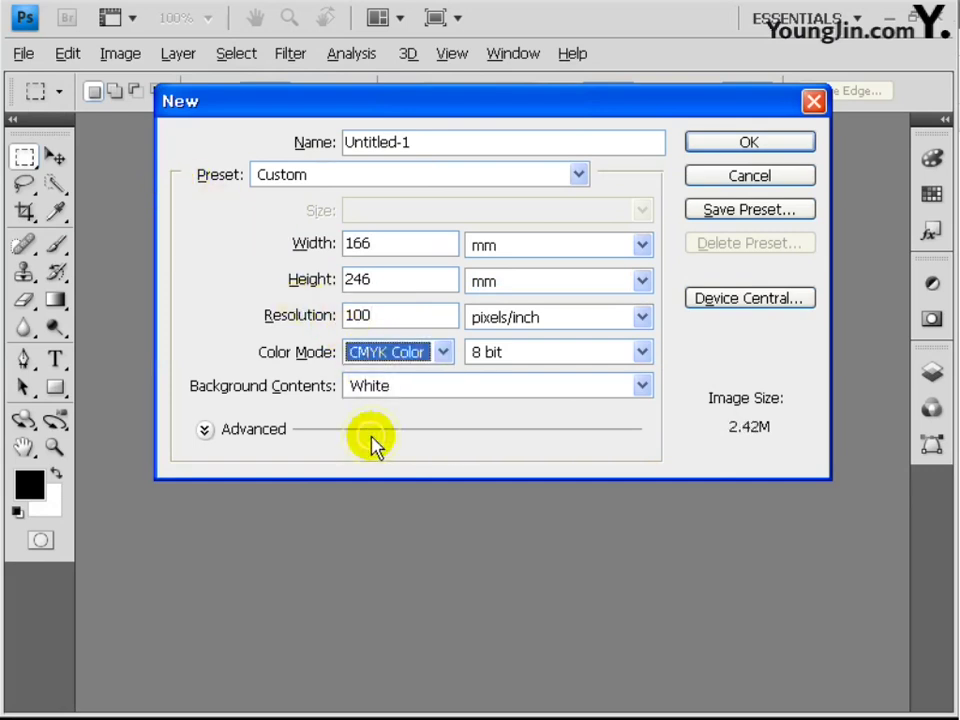
left_click(206, 430)
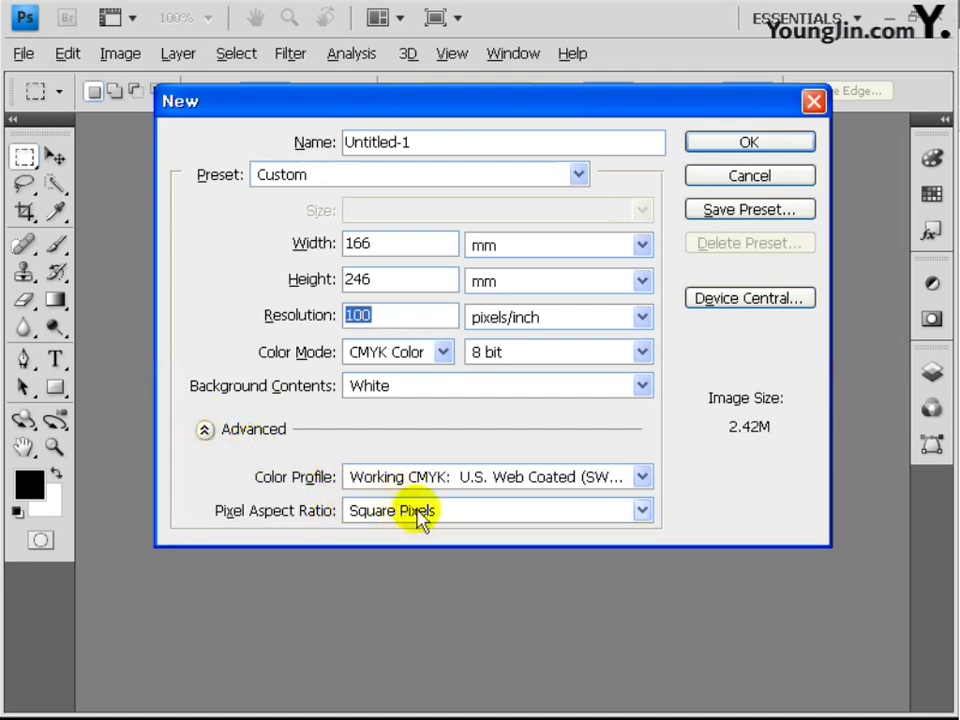
left_click(712, 147)
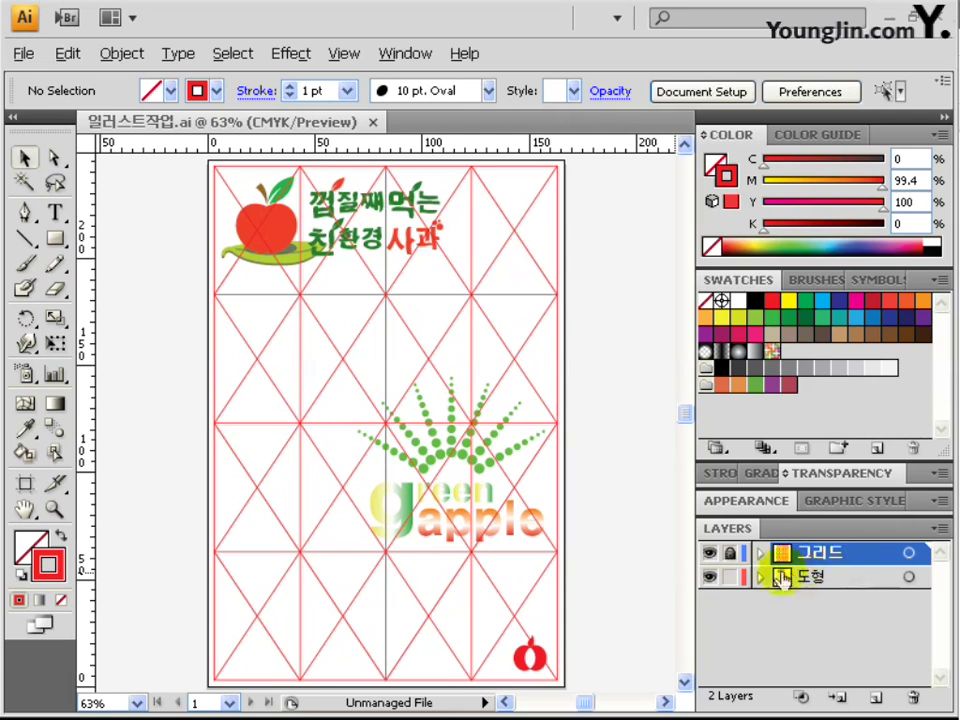
Step: With the 도형 layer hidden in Illustrator, copy the 그리드 layer's grid and paste it into the Photoshop document as pixels
left_click(709, 577)
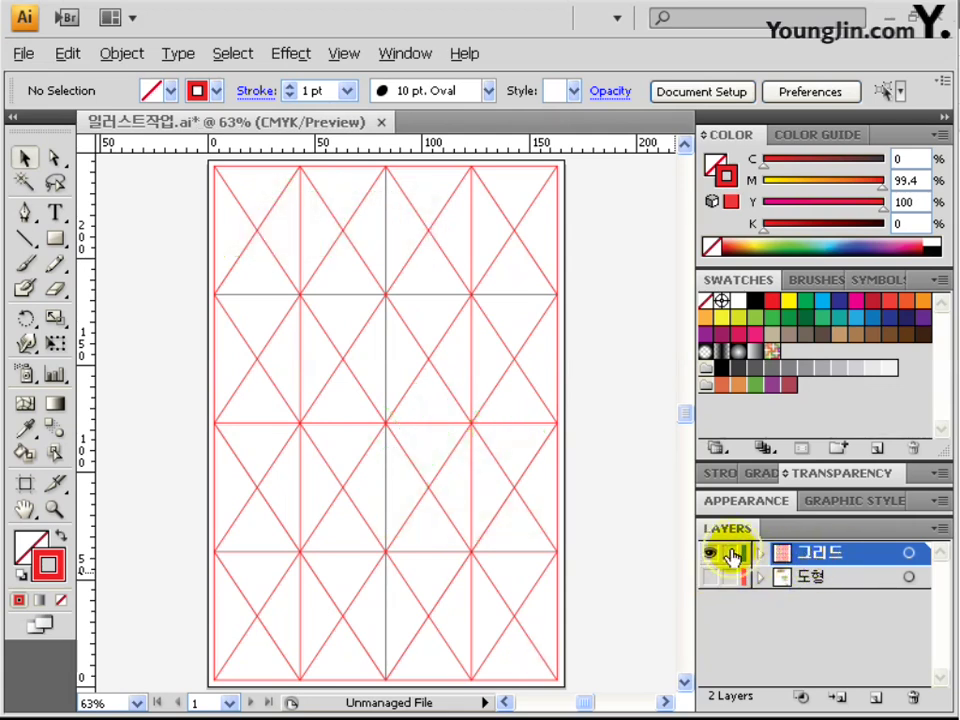
left_click(385, 348)
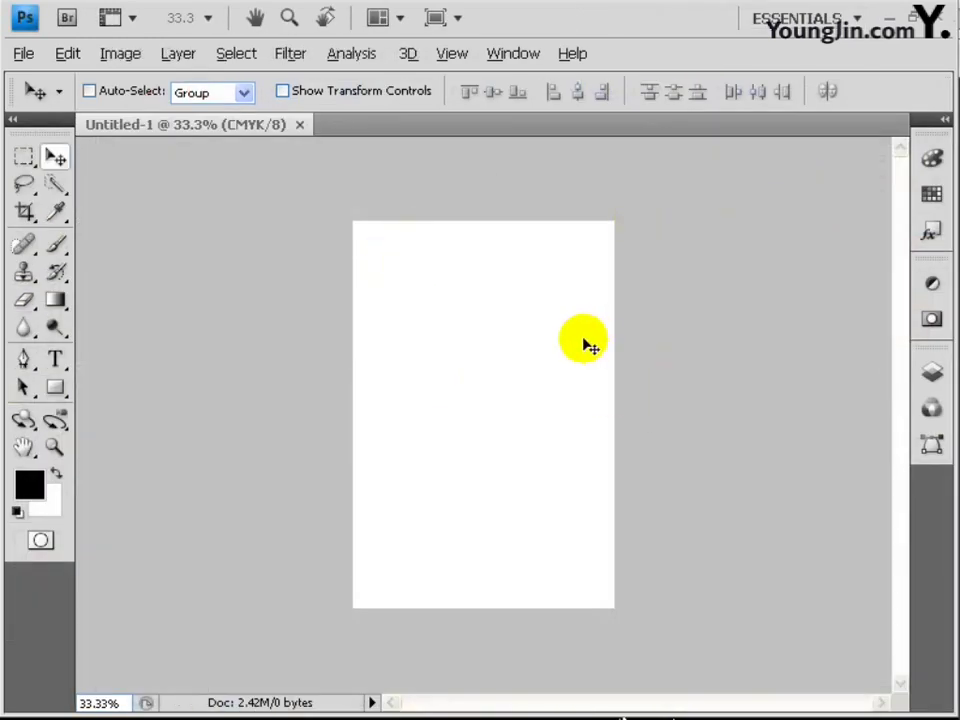
key("ctrl+v")
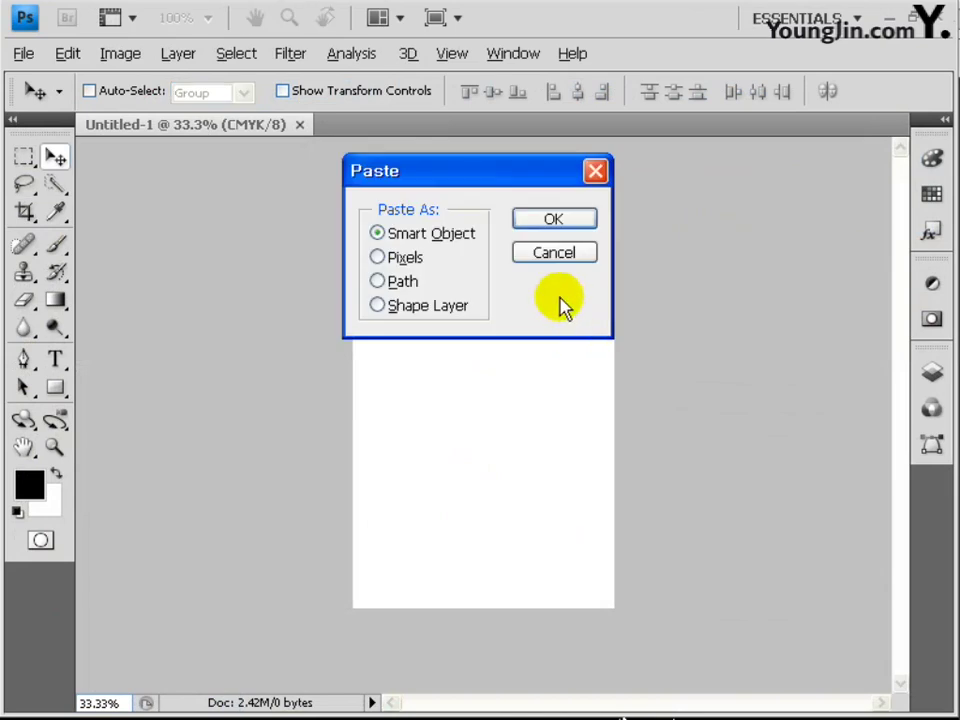
key("m")
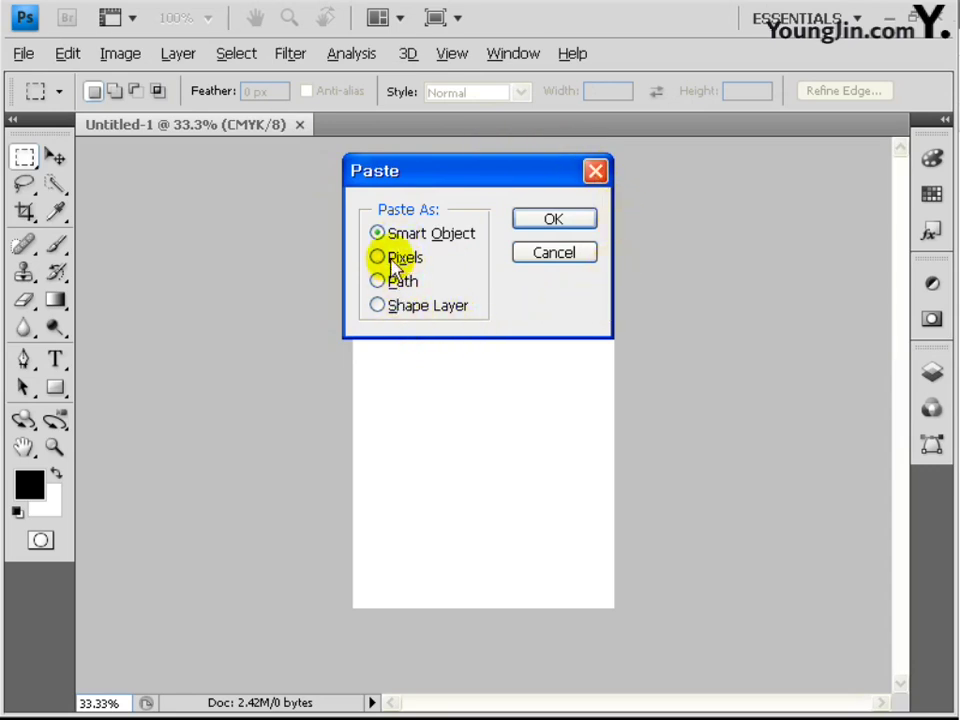
left_click(547, 222)
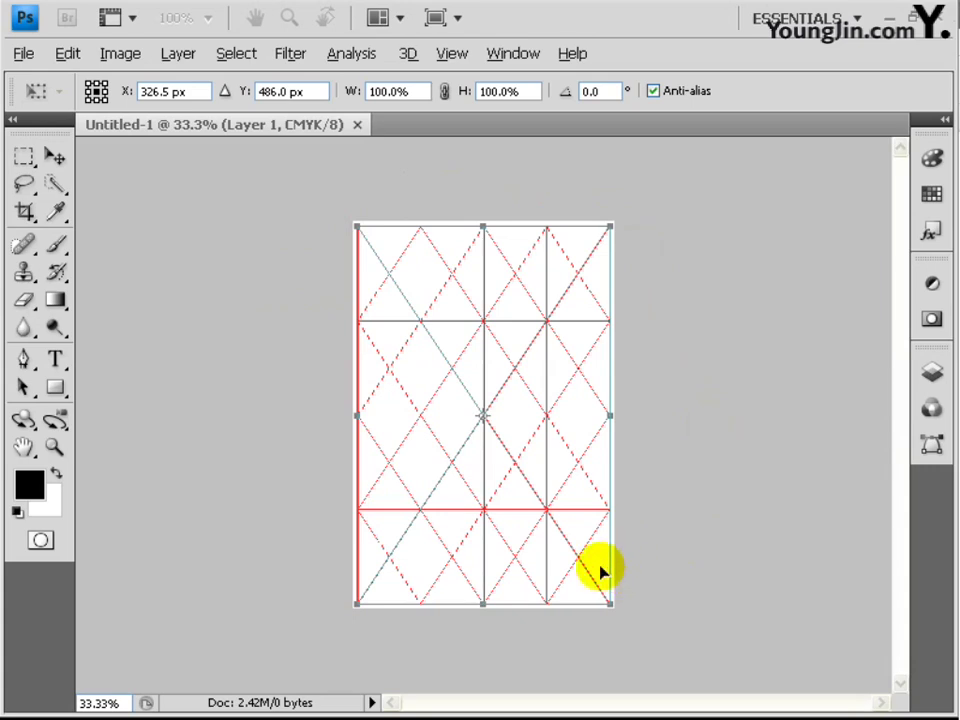
key("Return")
Step: Rename the pasted grid layer to 그리드 and lock it completely
left_click_drag(930, 352, 681, 285)
left_click(658, 260)
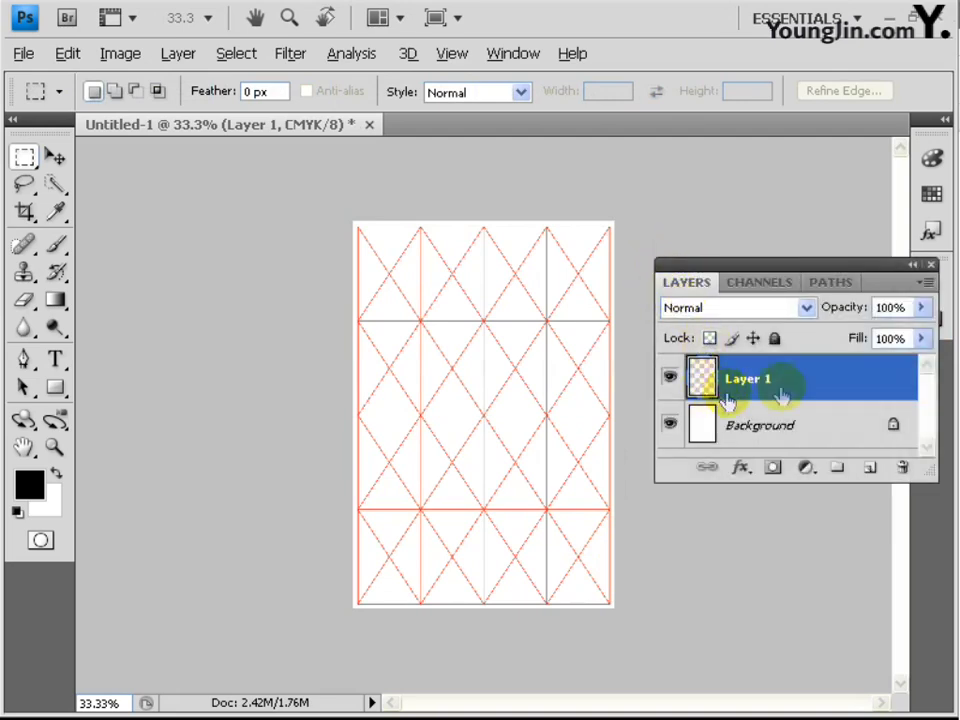
left_click(775, 338)
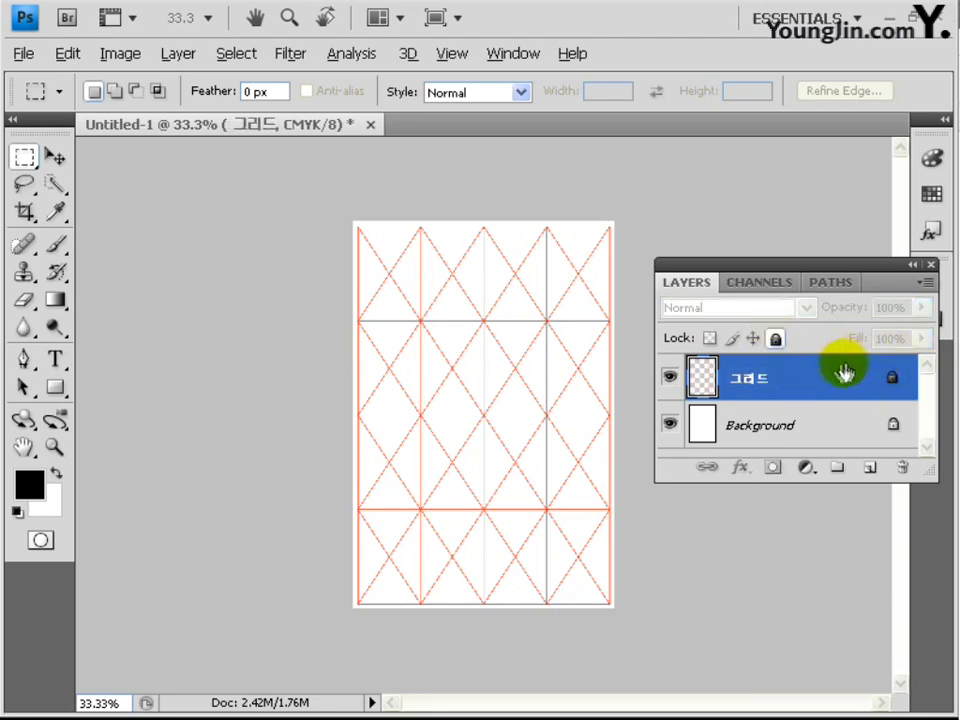
Step: Save the document as 포토샵작업 in Photoshop format in the 작업 folder, with Maximize compatibility on
key("ctrl+s")
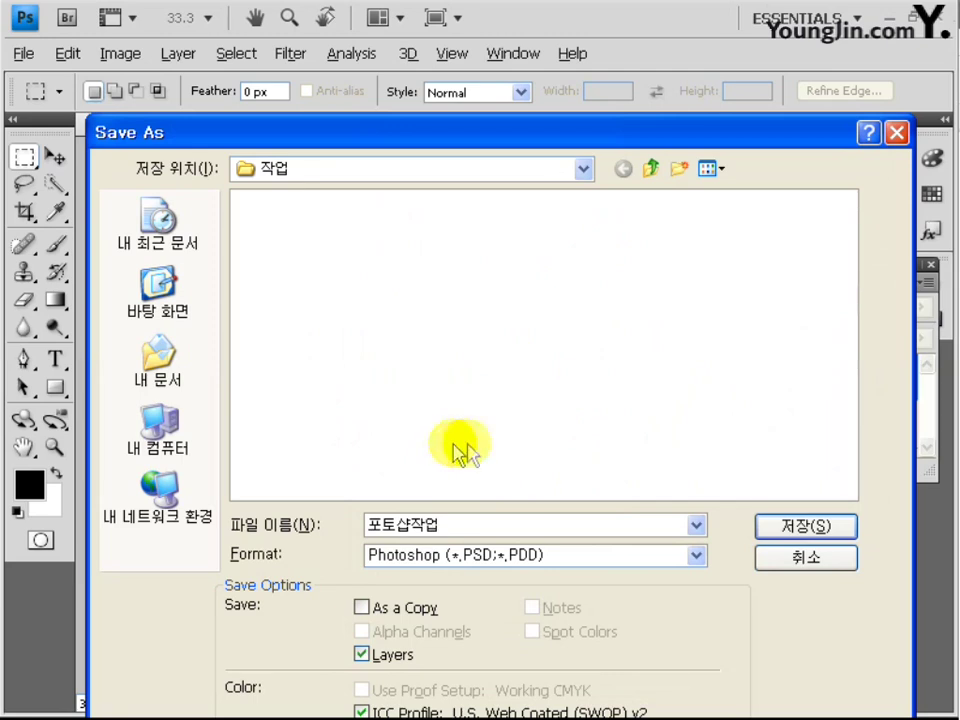
left_click(780, 528)
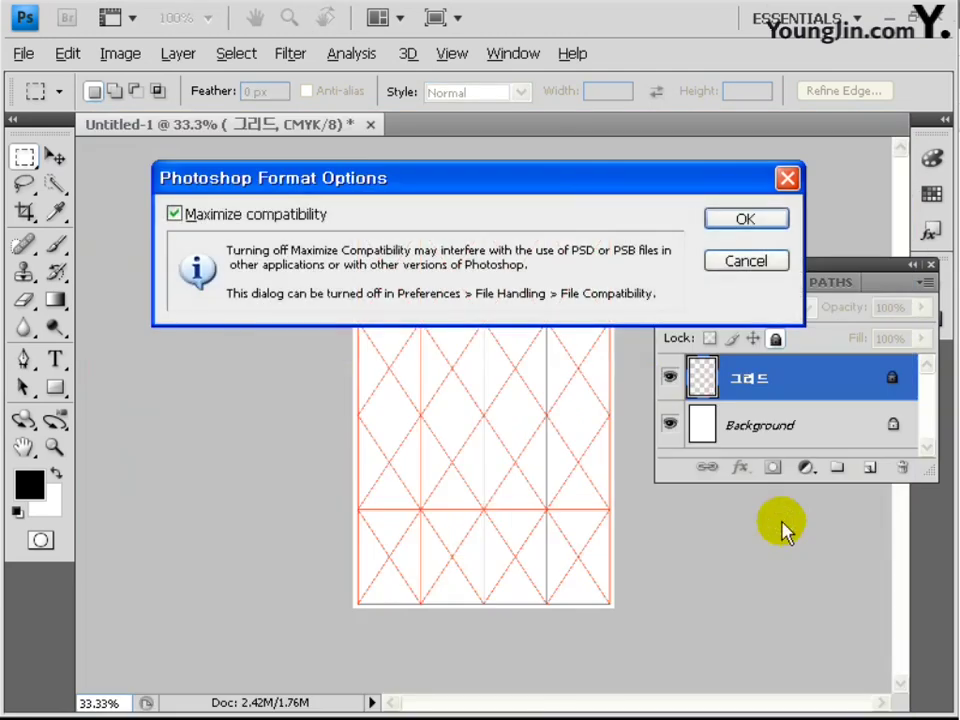
left_click(755, 220)
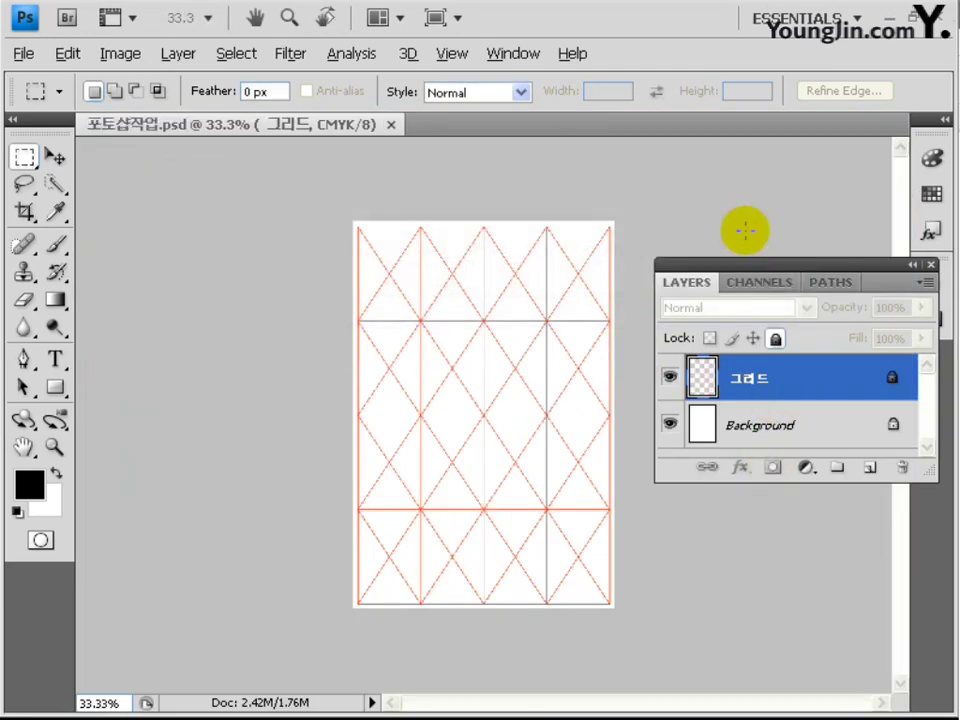
Step: Enlarge the Layers panel and open the image 사과.jpg from the 수험자료 folder
key("v")
left_click_drag(776, 405, 770, 646)
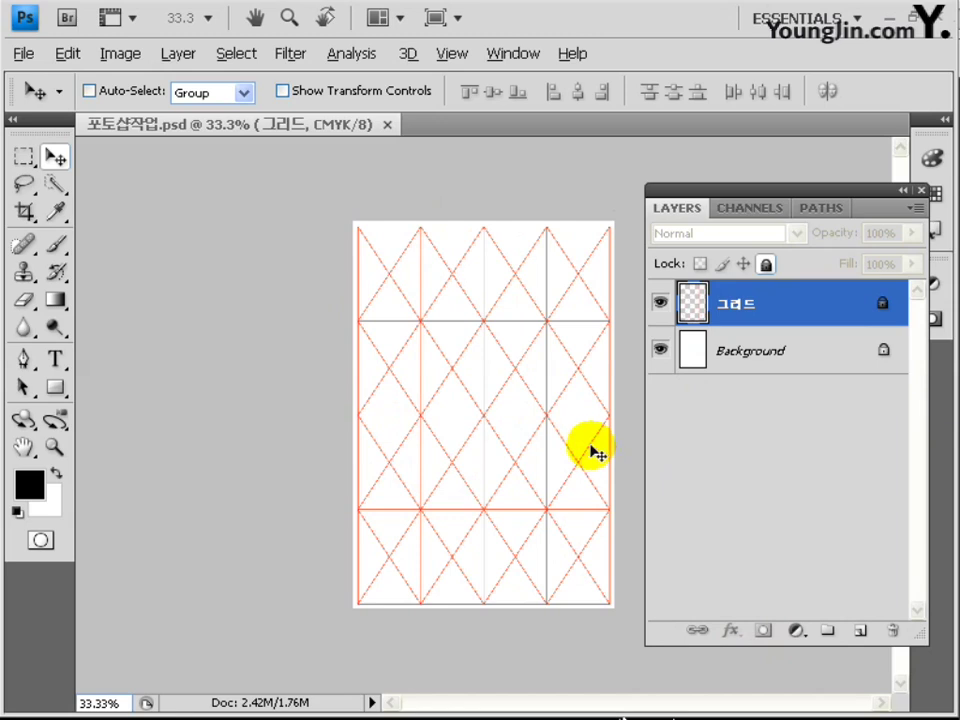
left_click(23, 53)
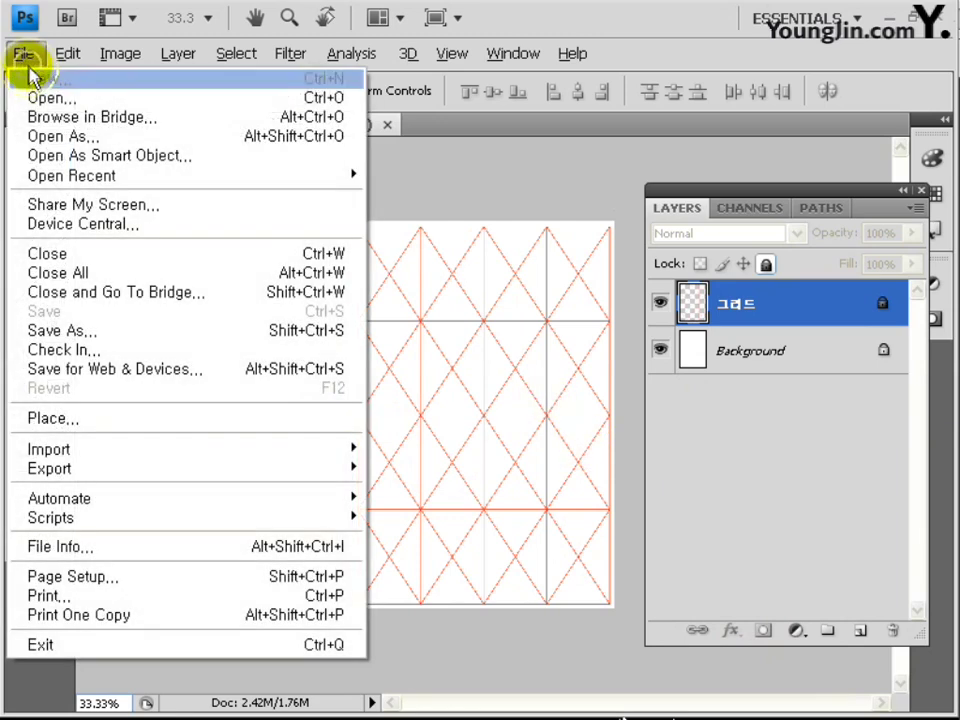
left_click(25, 700)
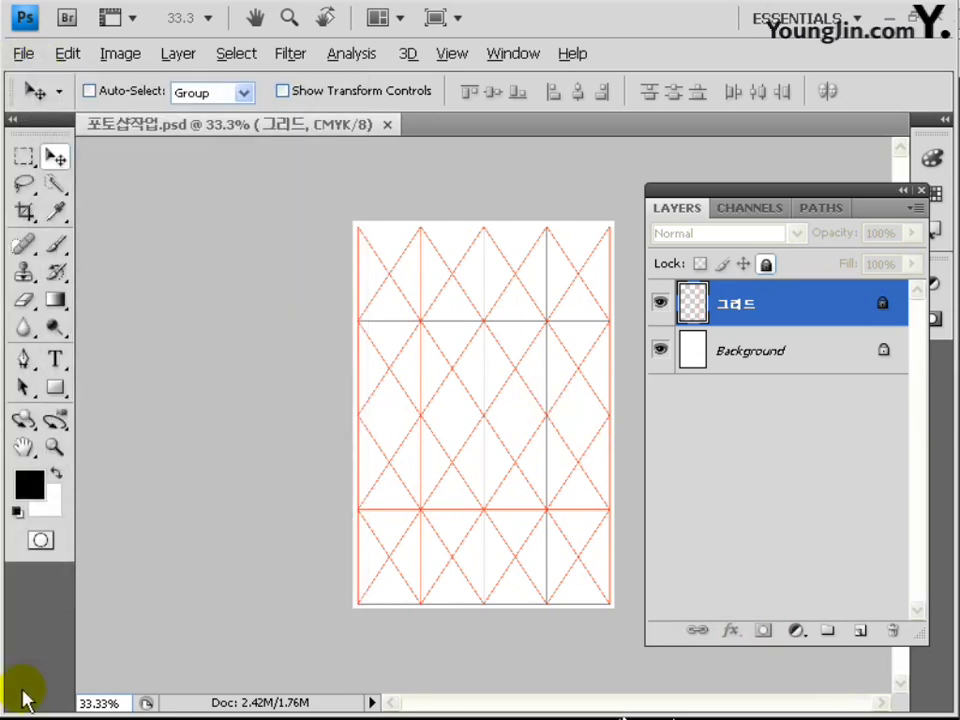
key("ctrl+o")
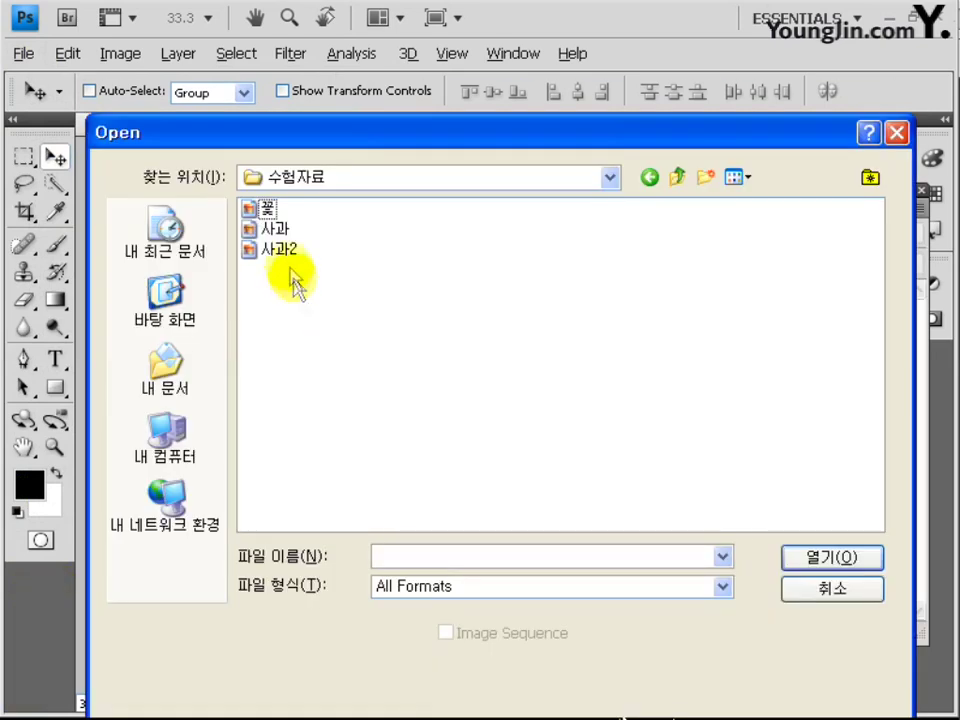
left_click(275, 232)
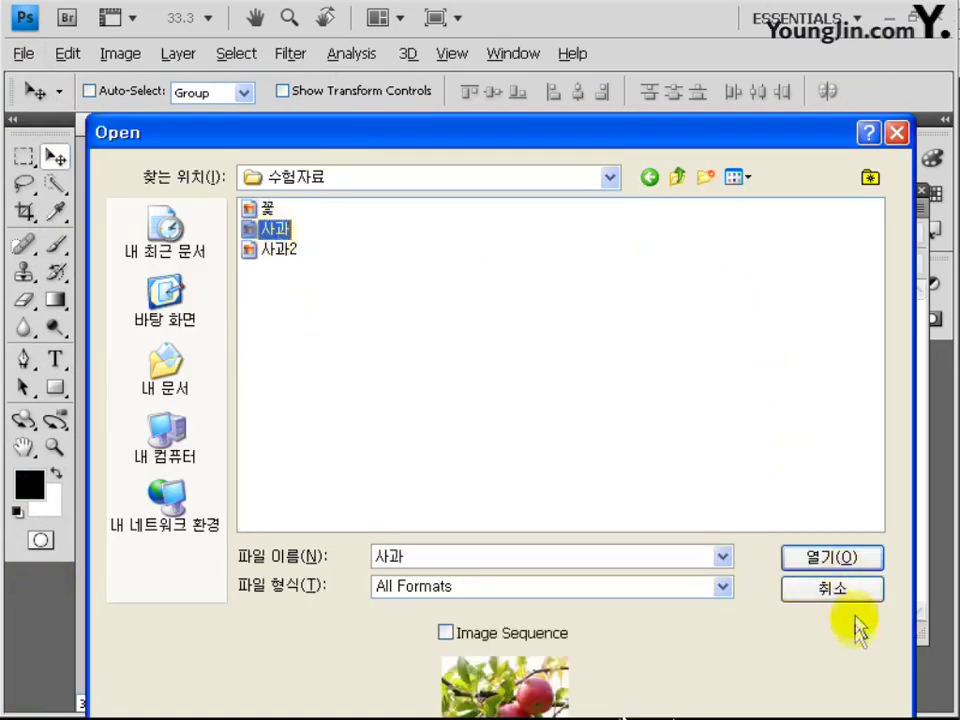
left_click(813, 566)
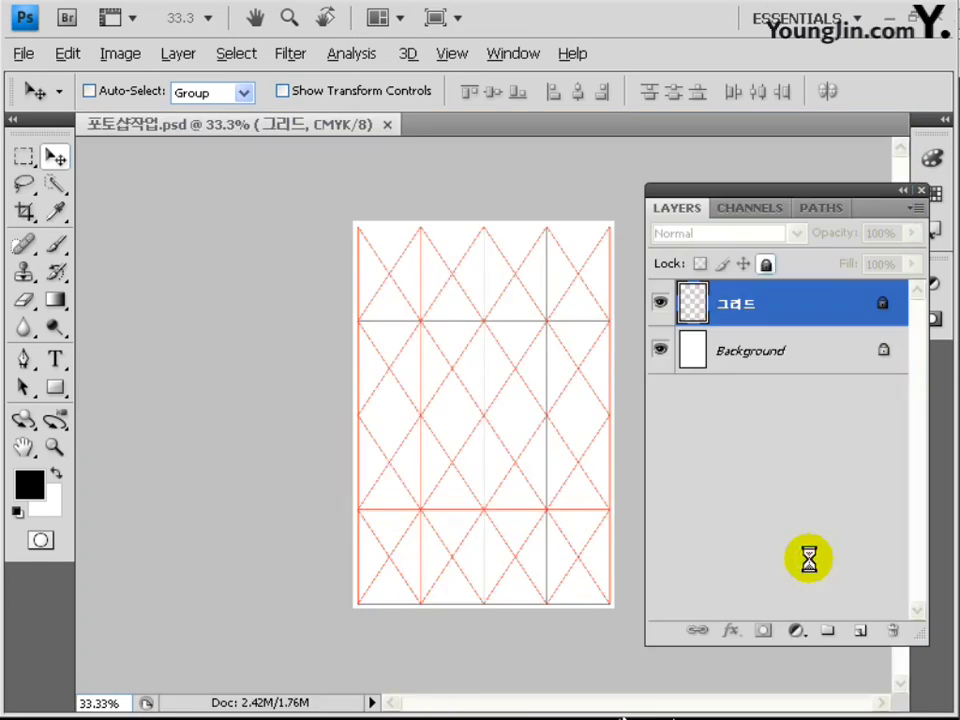
Step: Copy the entire apple photo and paste it into 포토샵작업.psd
left_click(920, 191)
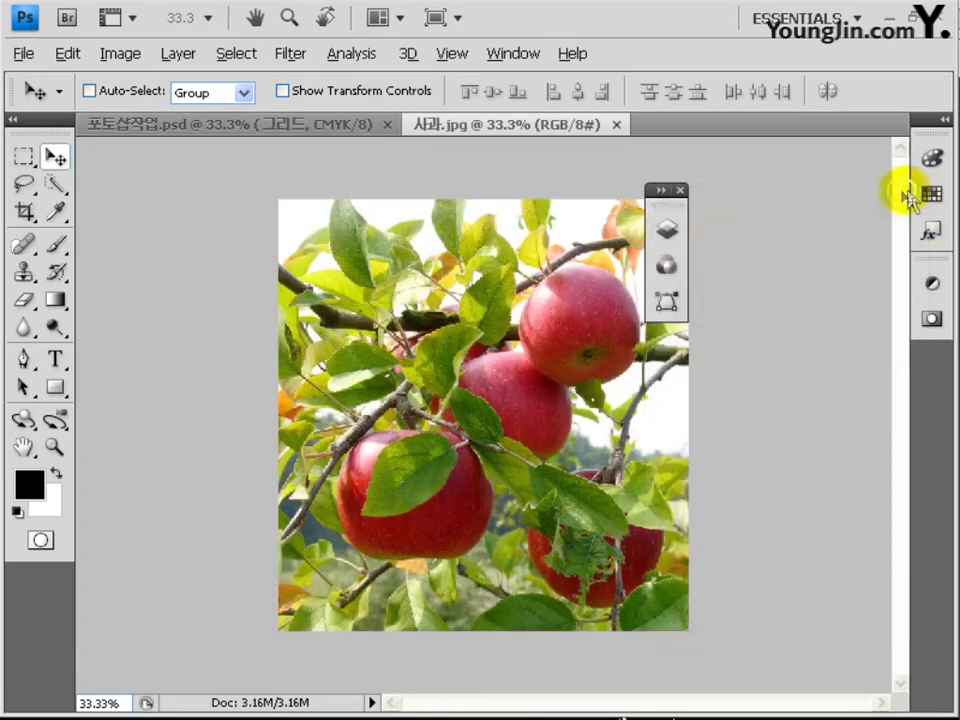
key("ctrl+a")
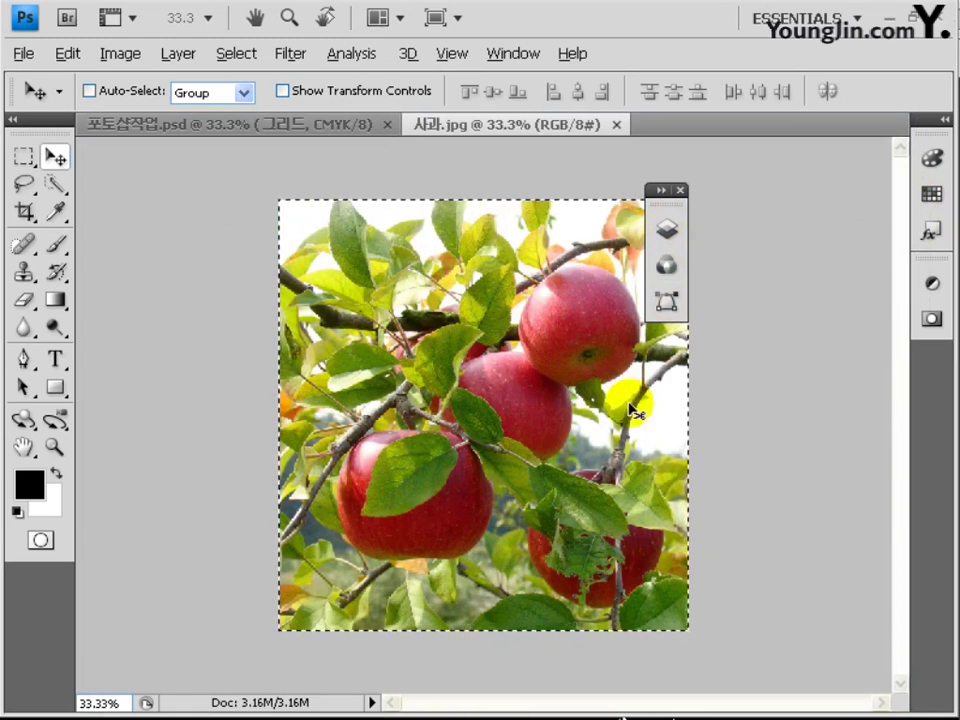
left_click(343, 126)
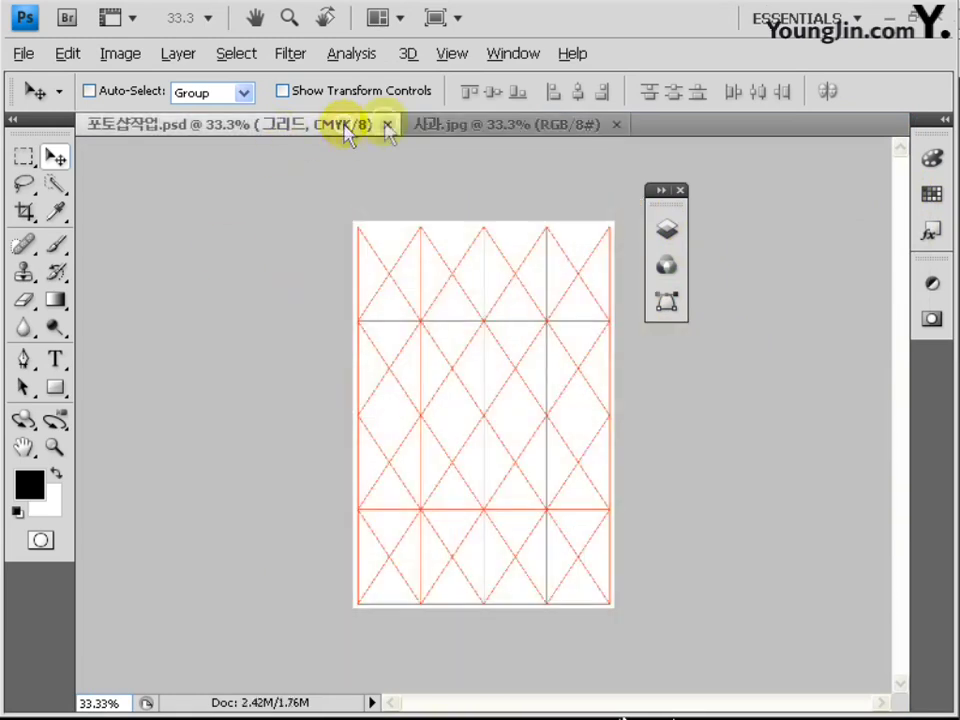
key("ctrl+v")
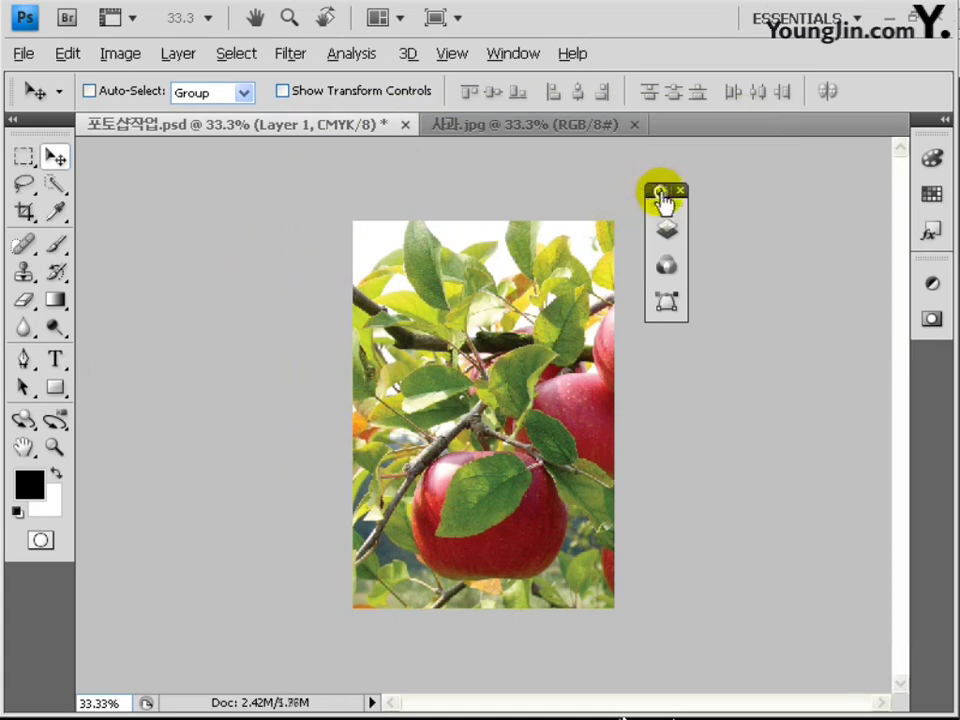
Step: Place the apple photo layer beneath the 그리드 layer and shift the photo left and slightly up on the canvas
left_click(661, 191)
left_click_drag(727, 316, 745, 373)
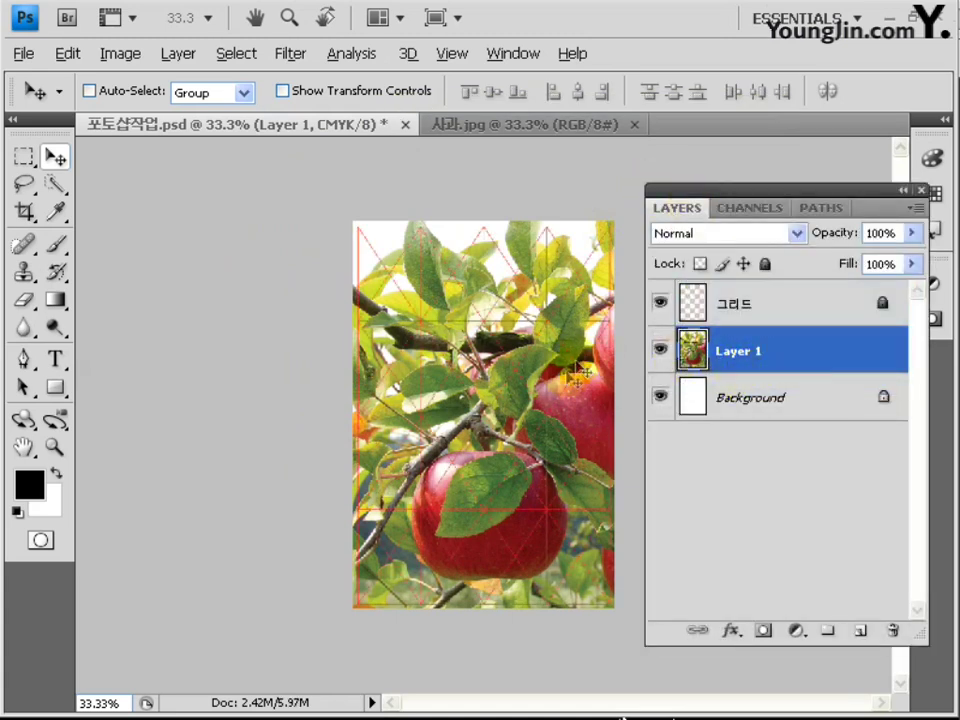
left_click_drag(578, 414, 477, 384)
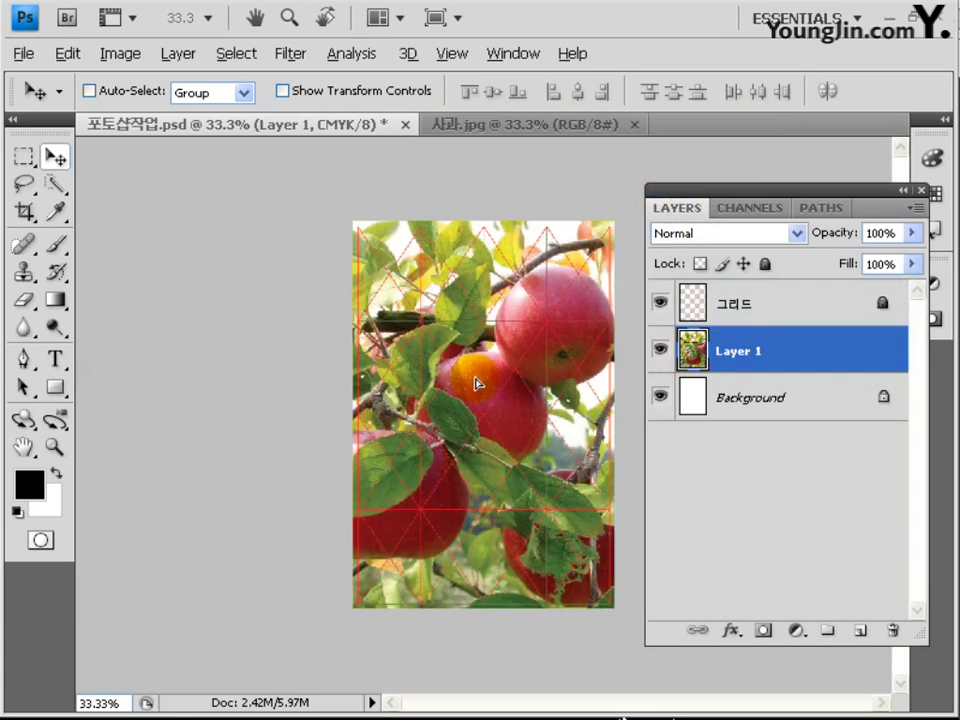
Step: Rename the apple photo layer to 사과배경 and close the source image 사과.jpg
left_click(716, 360)
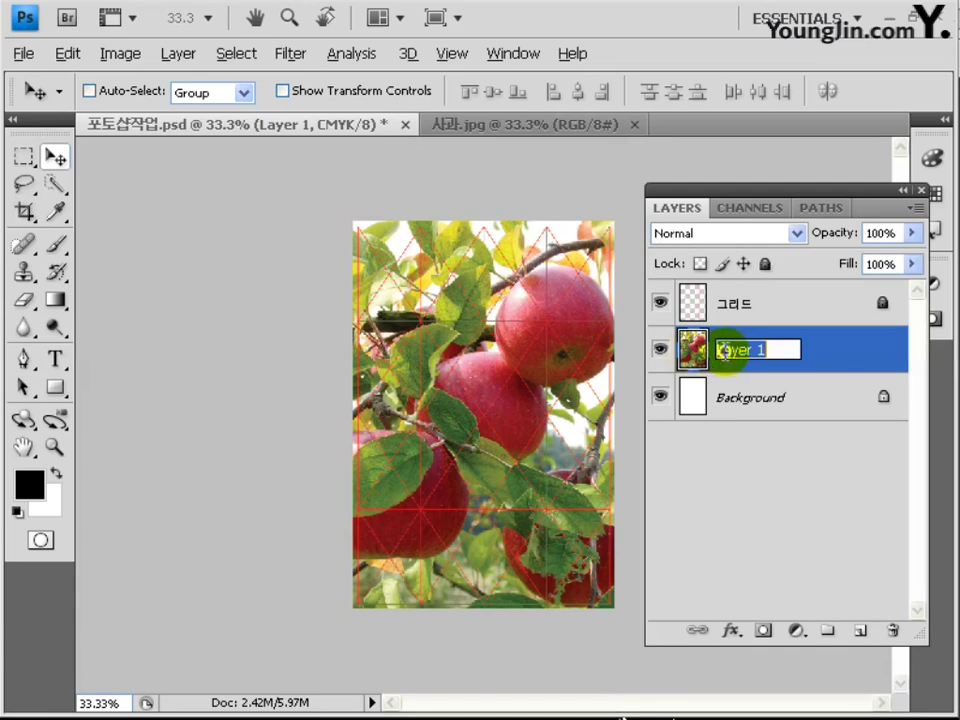
type("사과배")
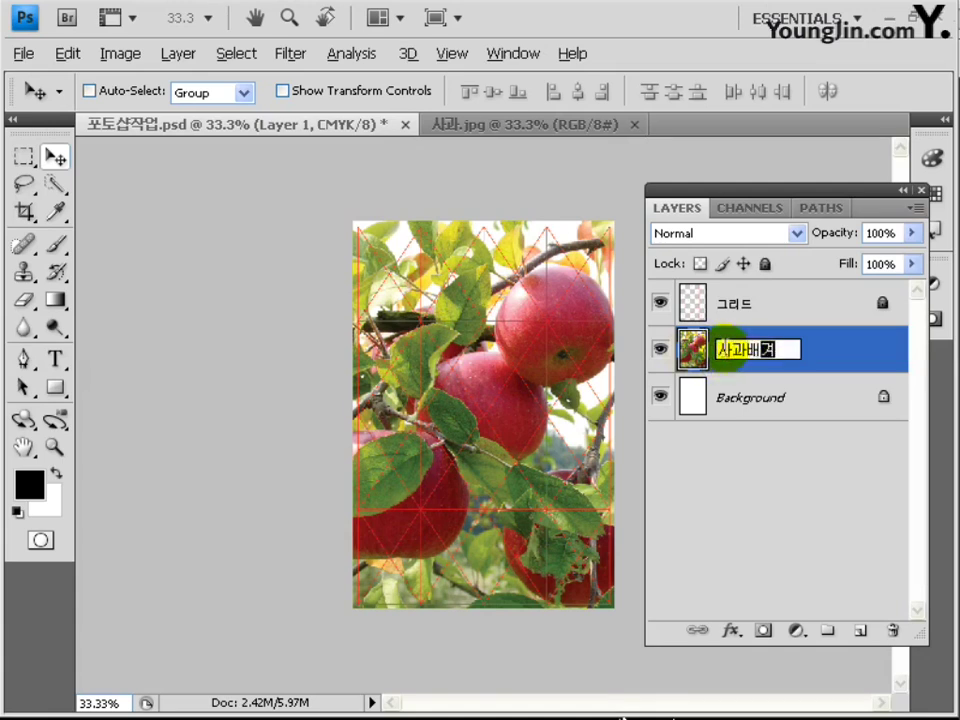
type("경")
key("Return")
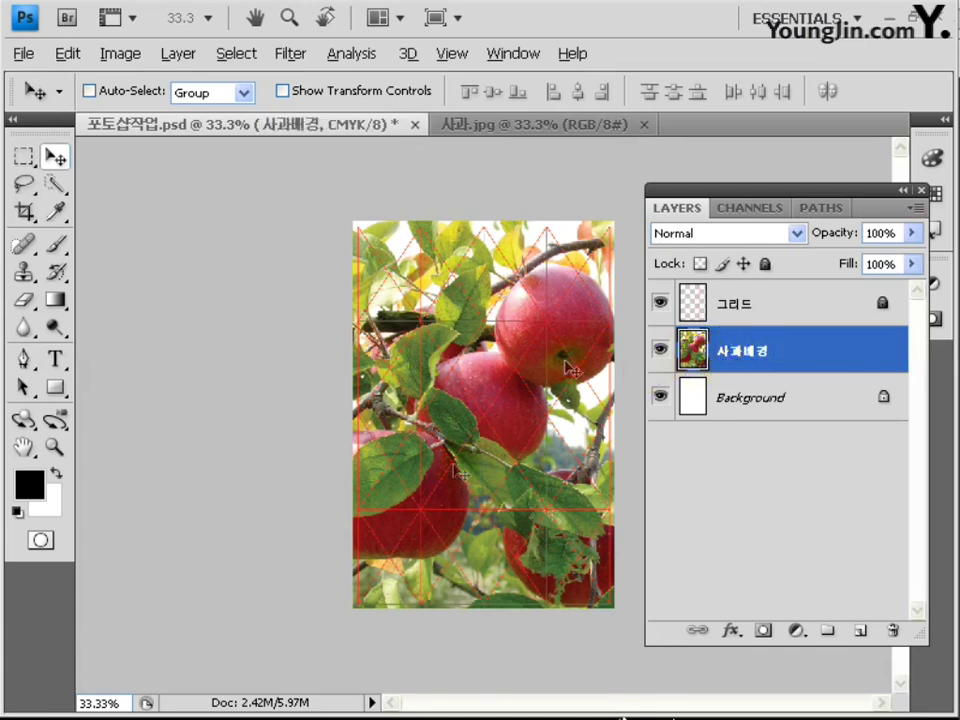
left_click(643, 124)
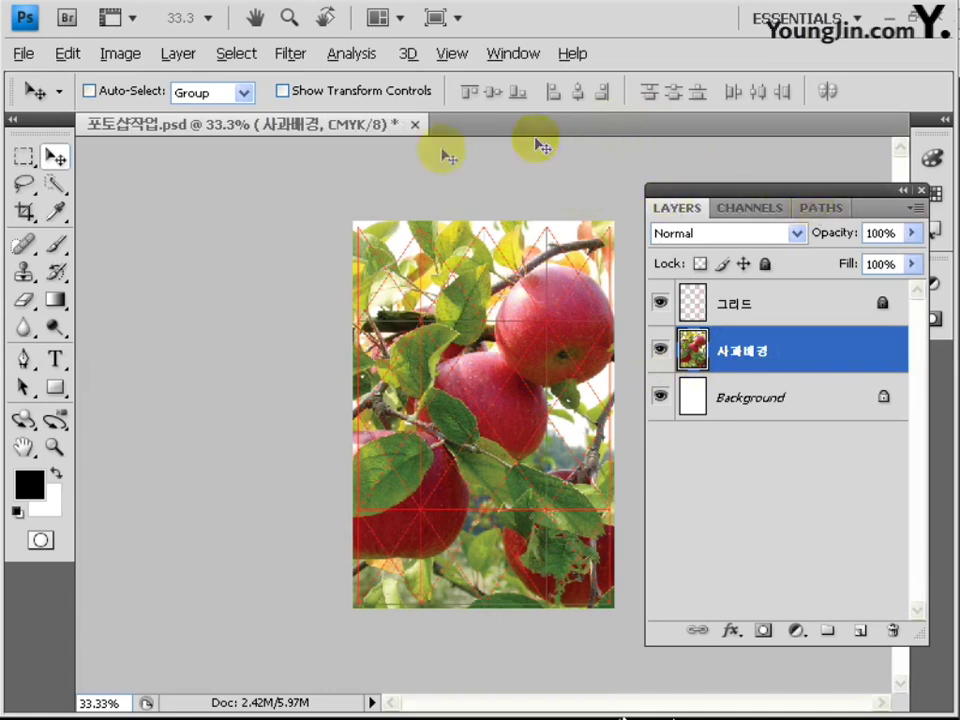
Step: Draw an elliptical selection with a 30 px feather around the two upper apples of the photo
left_click_drag(40, 152, 101, 176)
left_click(263, 91)
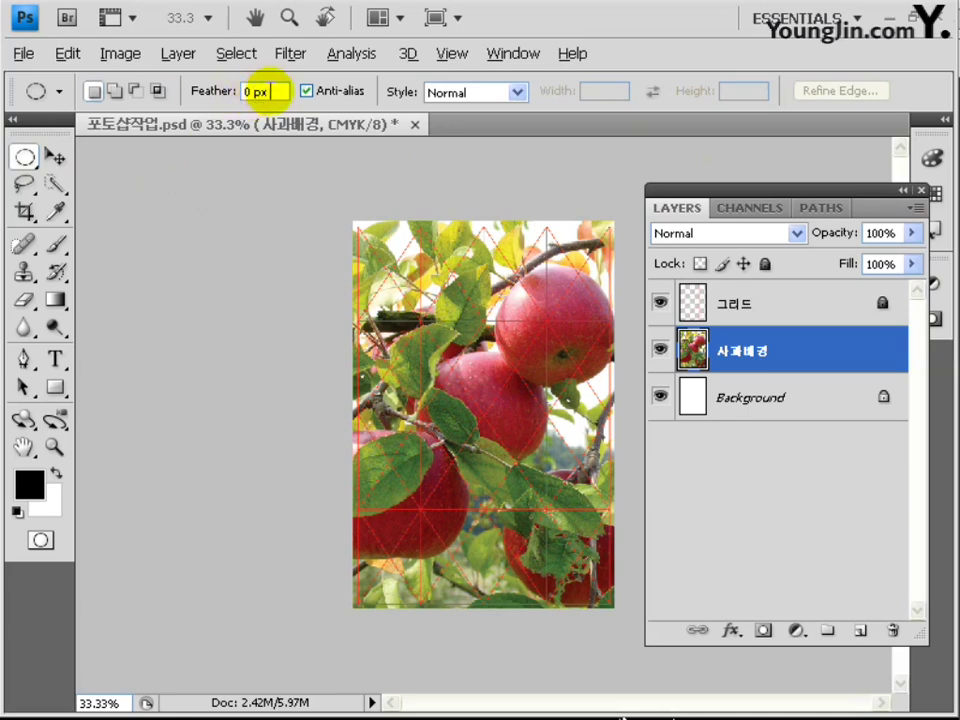
double_click(262, 91)
type("30")
key("Return")
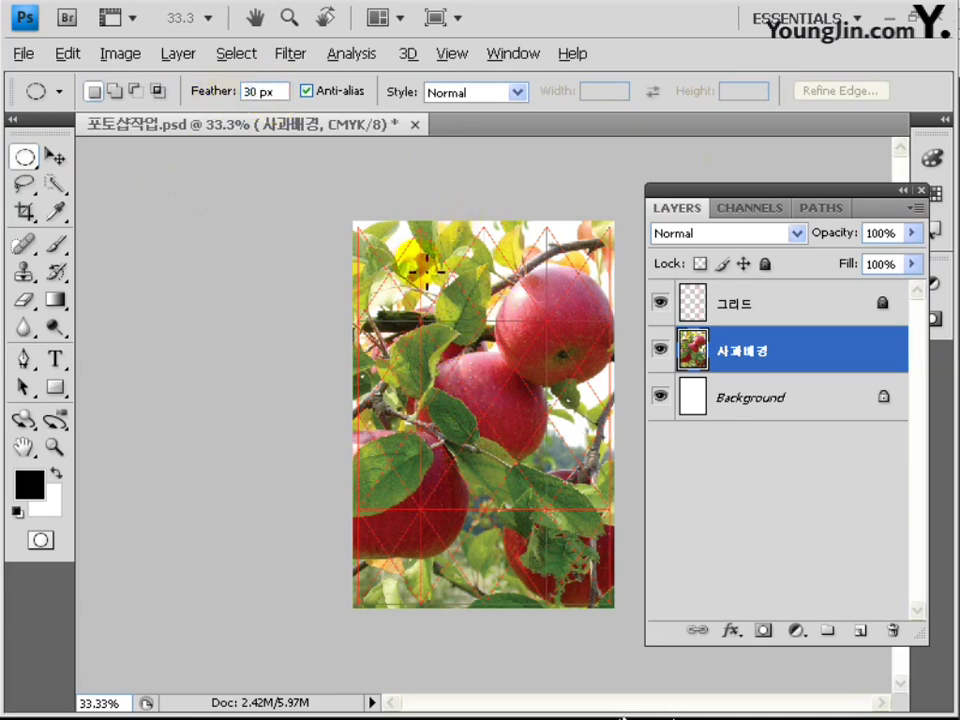
left_click_drag(385, 242, 643, 508)
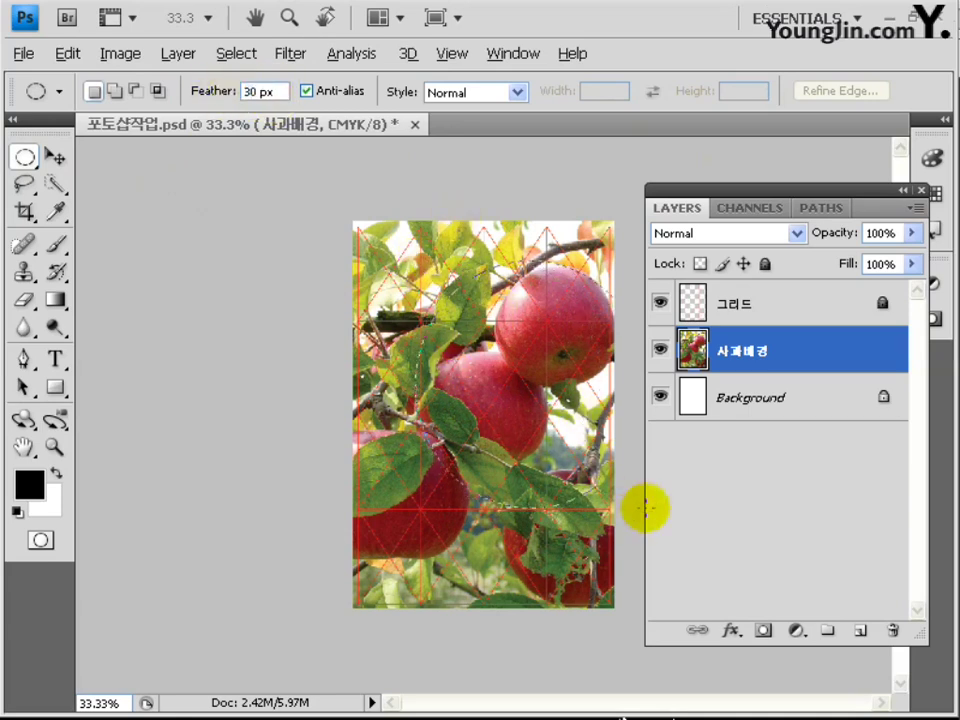
Step: Hide the 그리드 layer and invert the elliptical selection
left_click(659, 304)
left_click(234, 53)
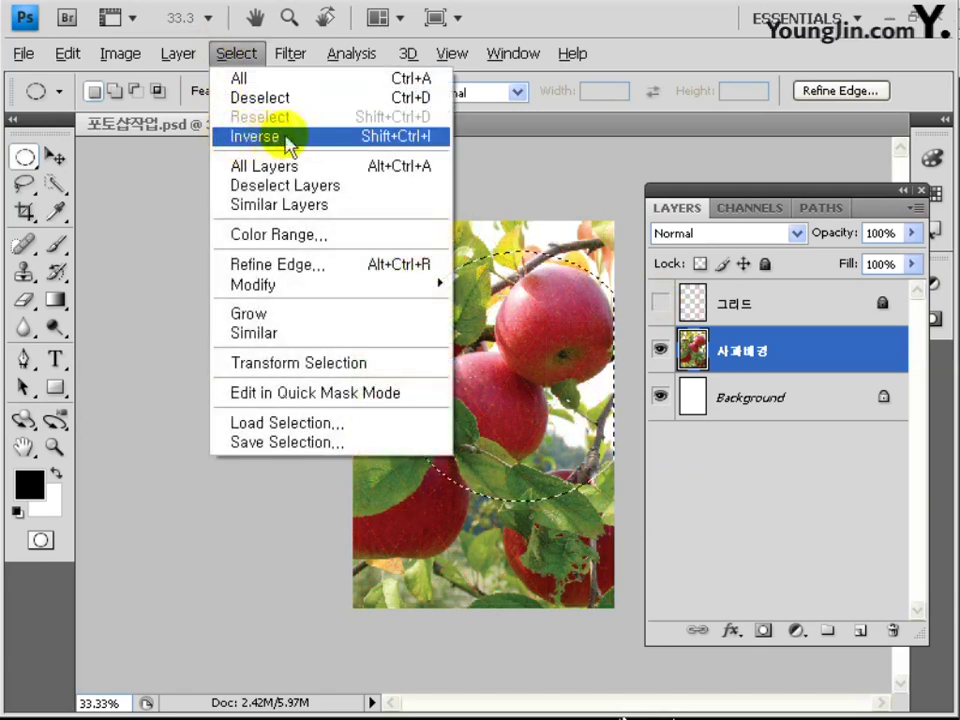
left_click(388, 140)
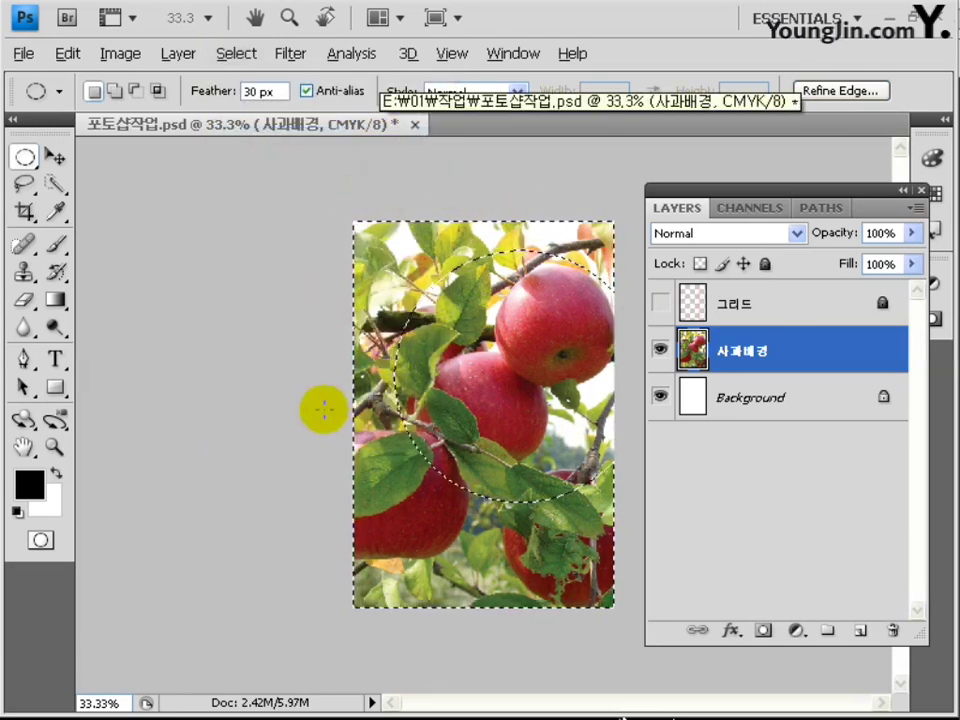
Step: Apply a Gaussian Blur with a radius of 3 pixels to the area around the apples and deselect
left_click(290, 53)
mouse_move(297, 232)
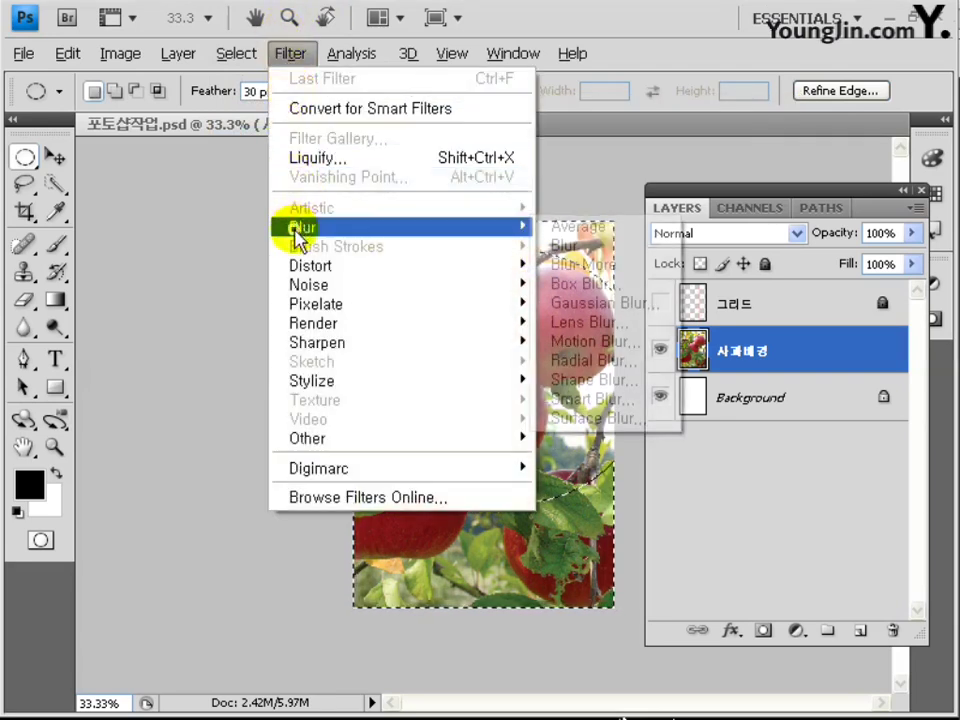
left_click(560, 302)
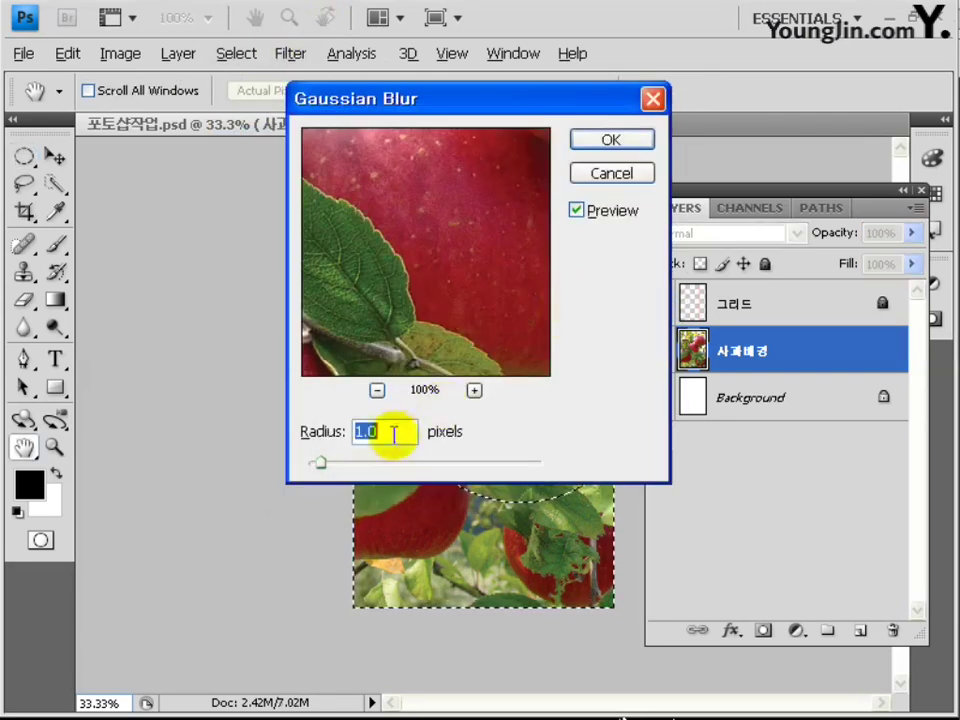
type("3")
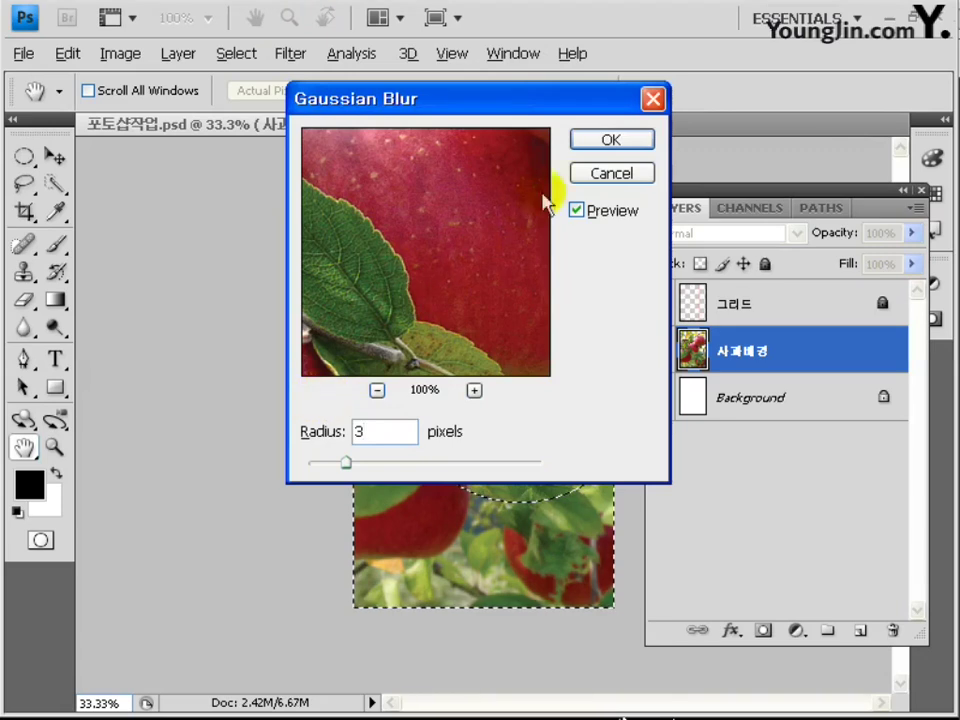
left_click(592, 143)
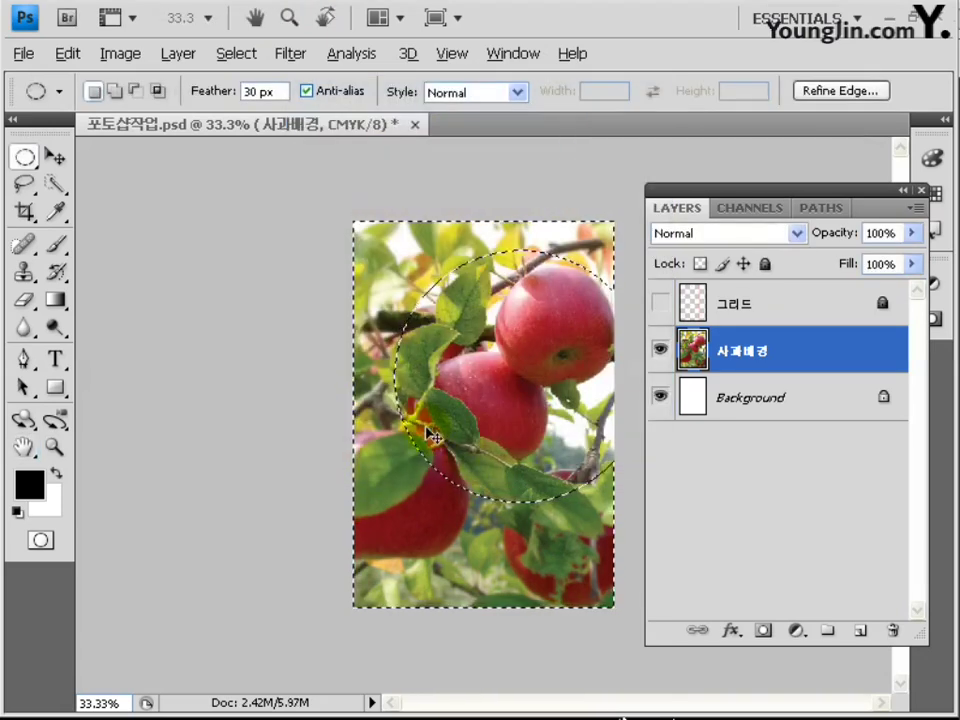
key("ctrl+d")
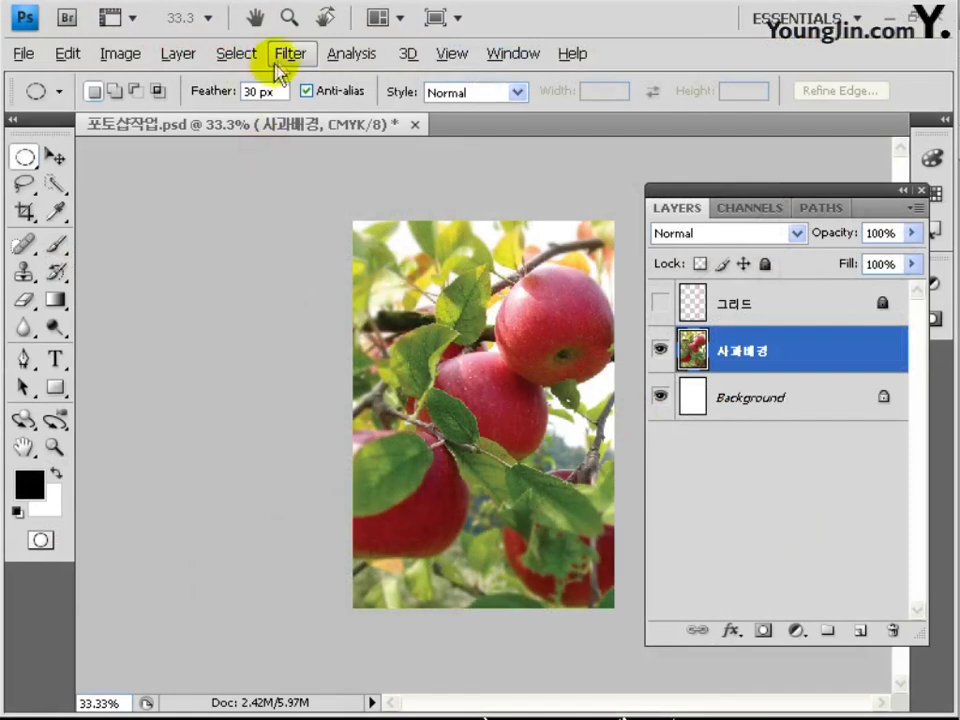
left_click(290, 55)
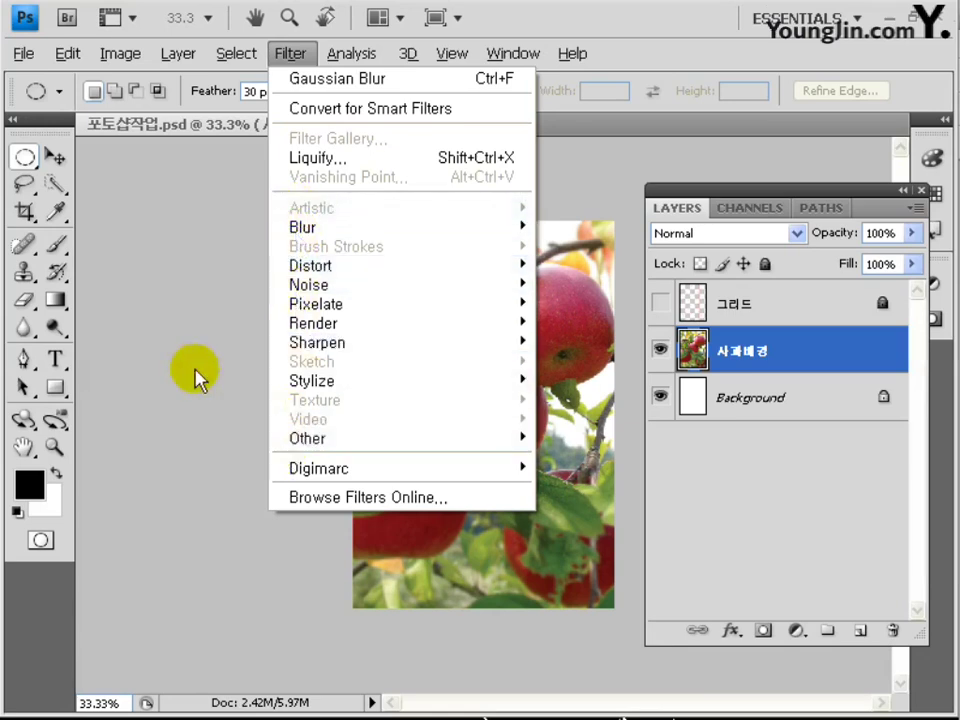
left_click(193, 376)
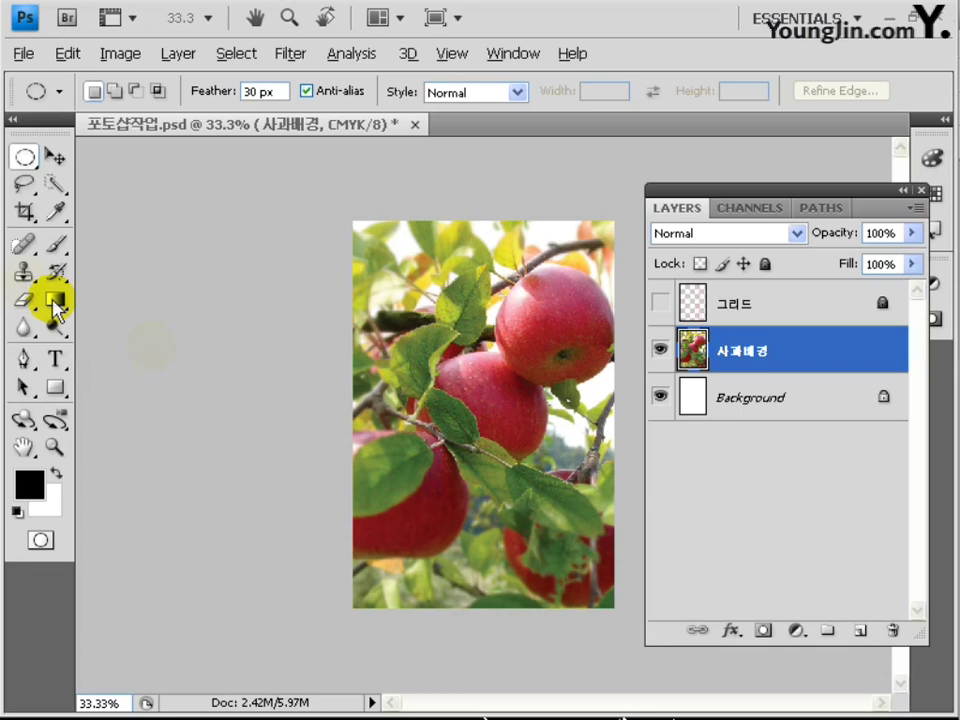
Step: Draw a rectangular selection with a 50 px feather slightly inside the canvas edges and invert it
left_click_drag(24, 162, 216, 146)
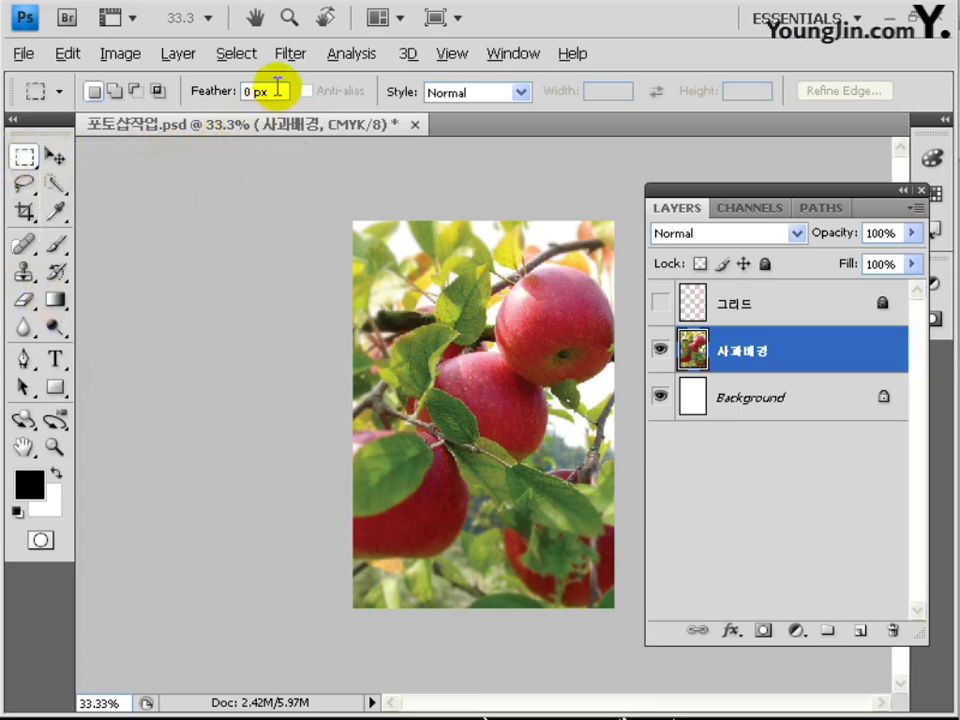
left_click(256, 91)
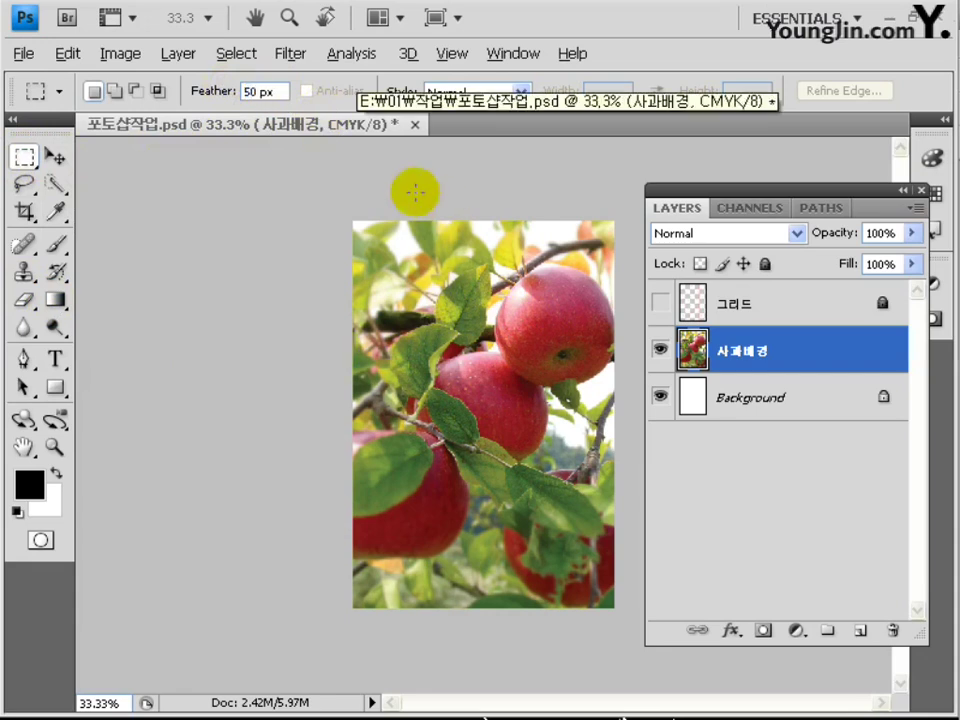
left_click_drag(370, 240, 604, 590)
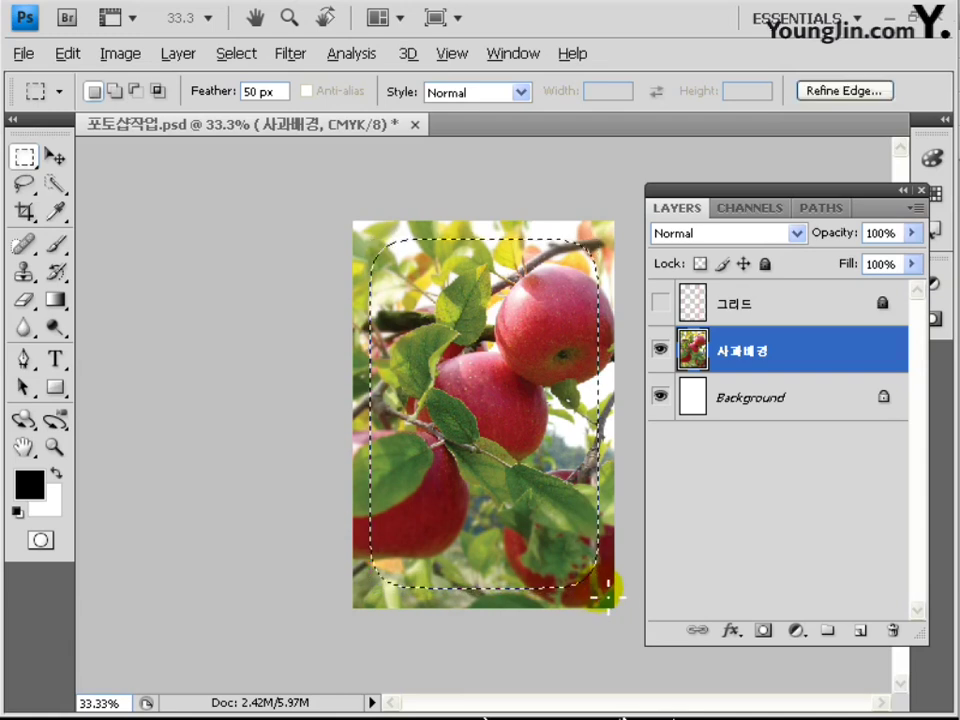
key("ctrl+shift+i")
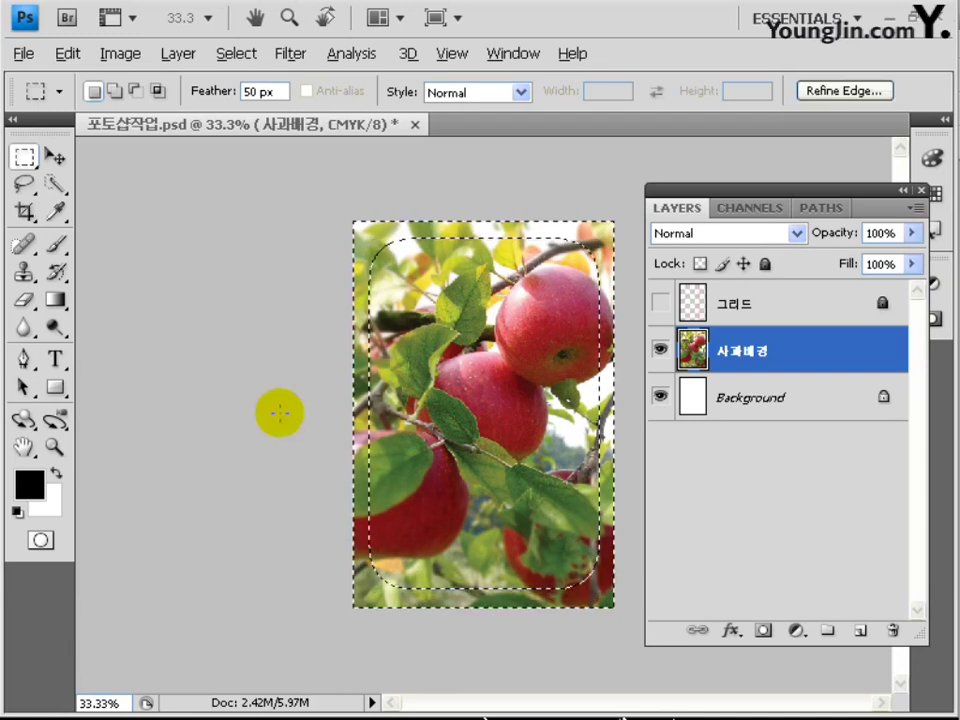
Step: Set the background color to white
left_click(46, 504)
left_click_drag(190, 222, 137, 124)
left_click(742, 128)
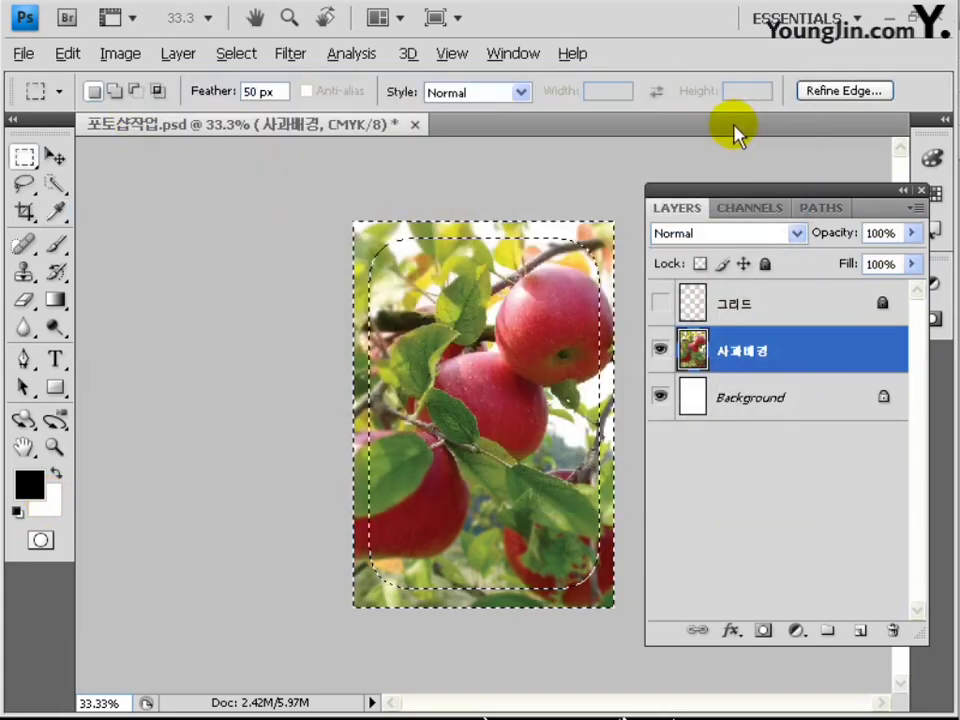
Step: Apply the Tiles filter to the photo's border with 20 tiles, 20% maximum offset and Background Color fill, and deselect
left_click(290, 53)
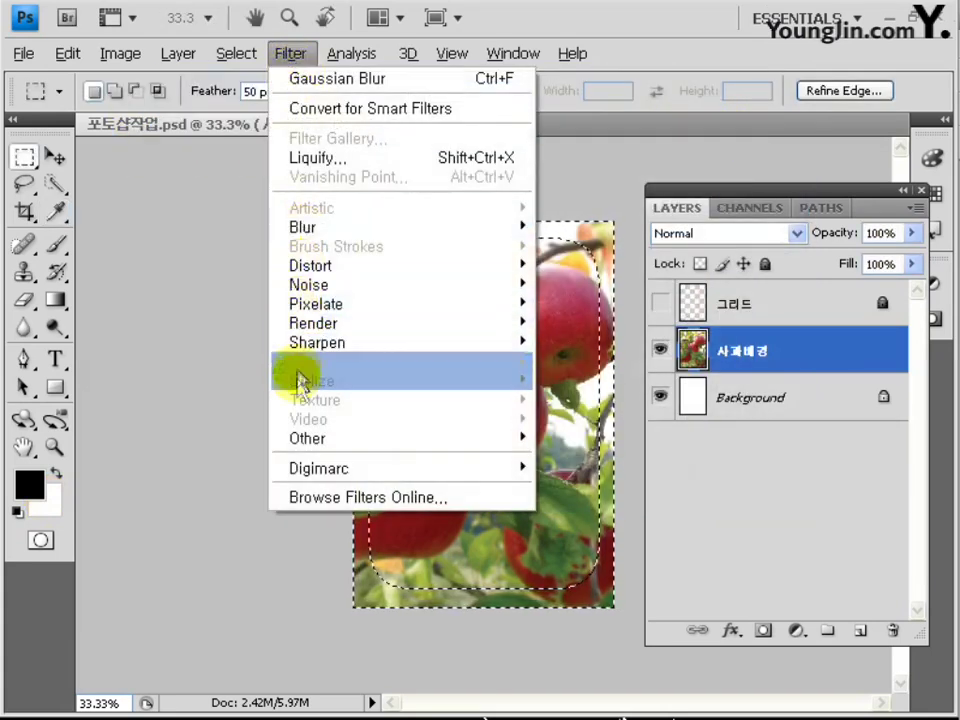
mouse_move(452, 390)
left_click(643, 494)
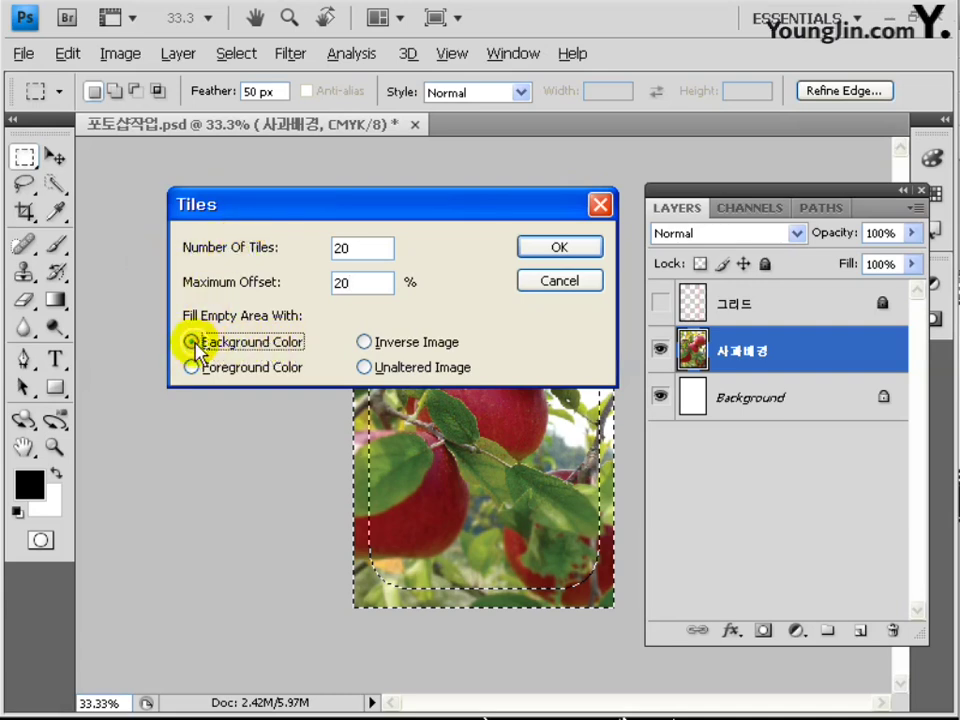
left_click(560, 249)
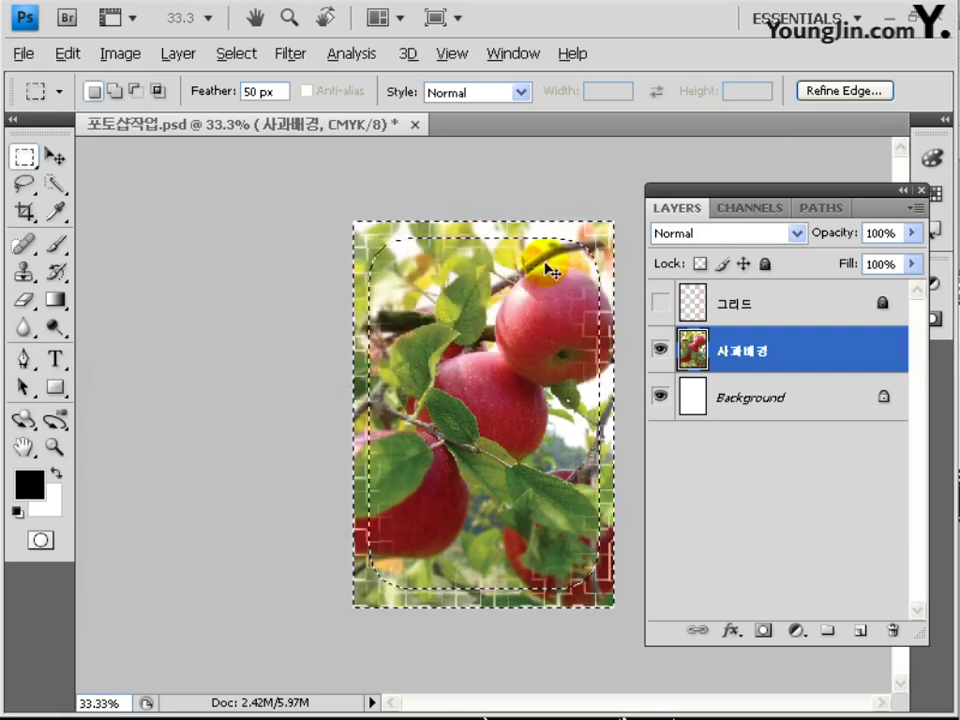
key("ctrl+d")
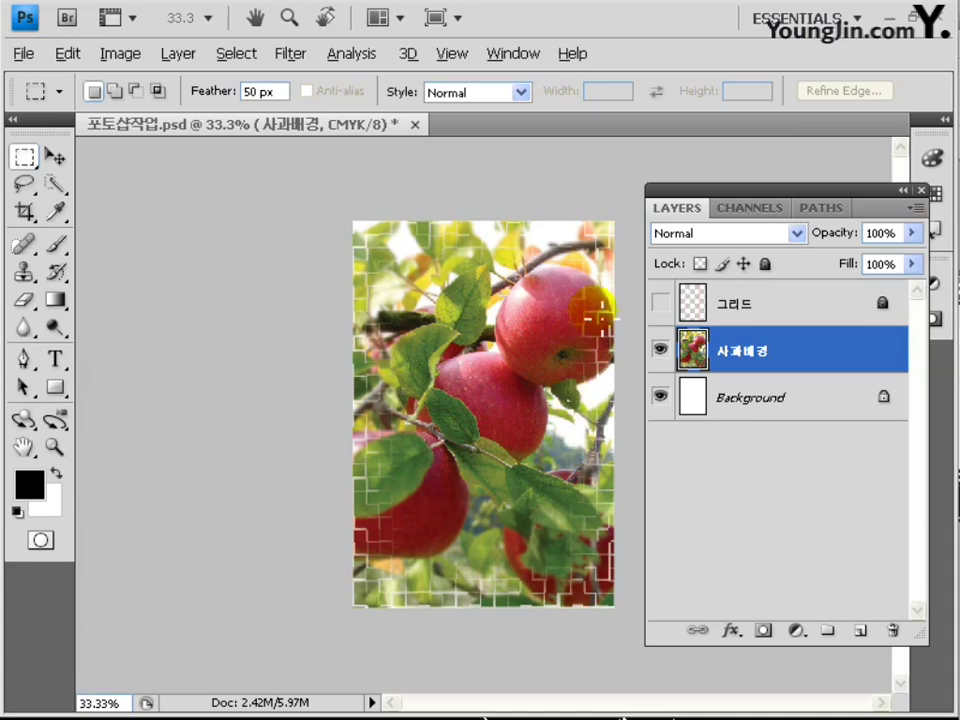
Step: Switch to 일러스트작업.ai in Illustrator, hide the 그리드 layer and show the 도형 layer
key("v")
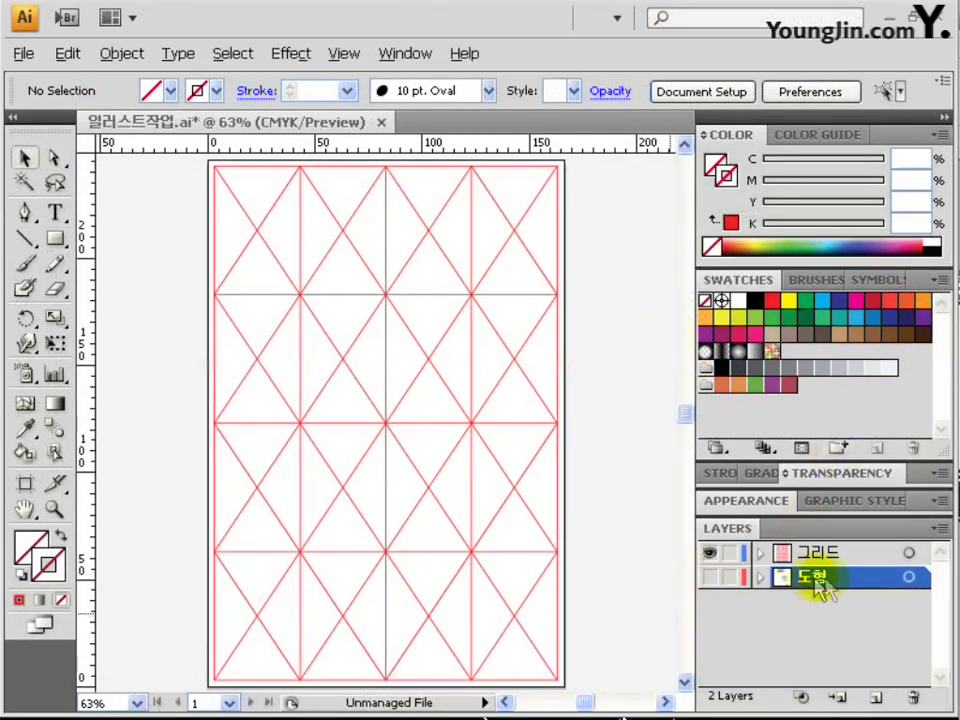
left_click(709, 552)
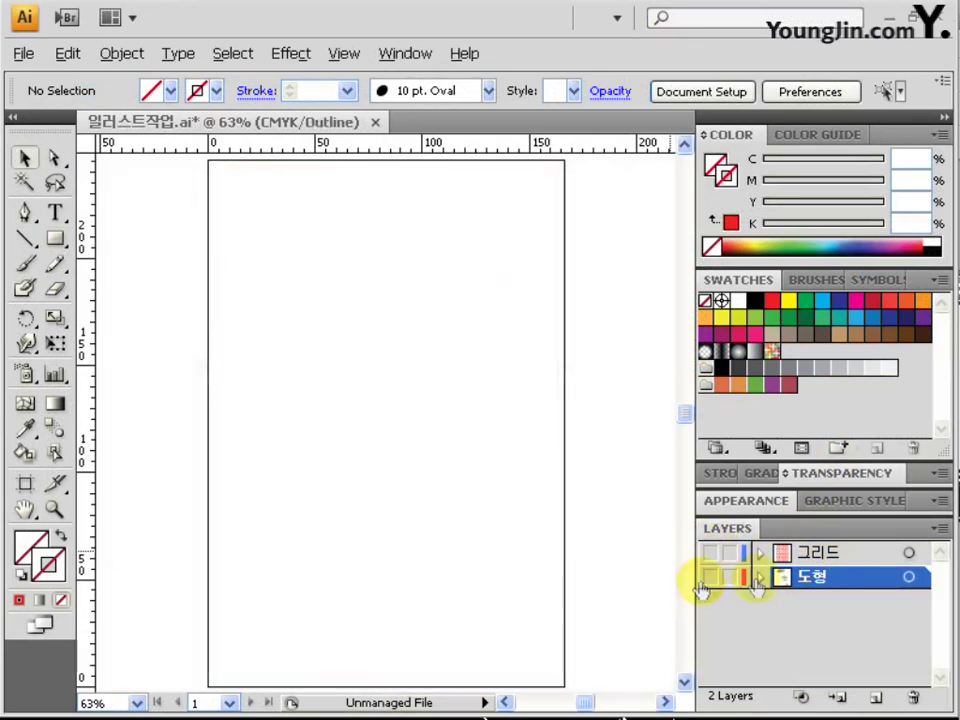
left_click(708, 578)
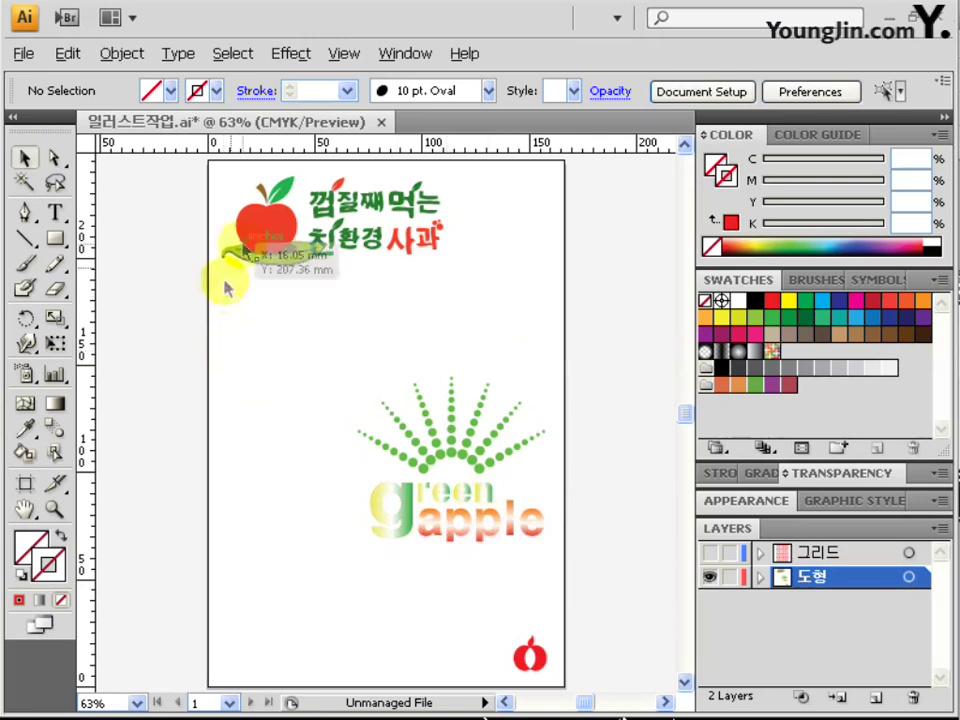
Step: With the bounding box shown, select and copy the apple illustration, its green base and the page-sized frame
left_click(287, 224)
left_click_drag(192, 346, 238, 371)
key("ctrl+shift+b")
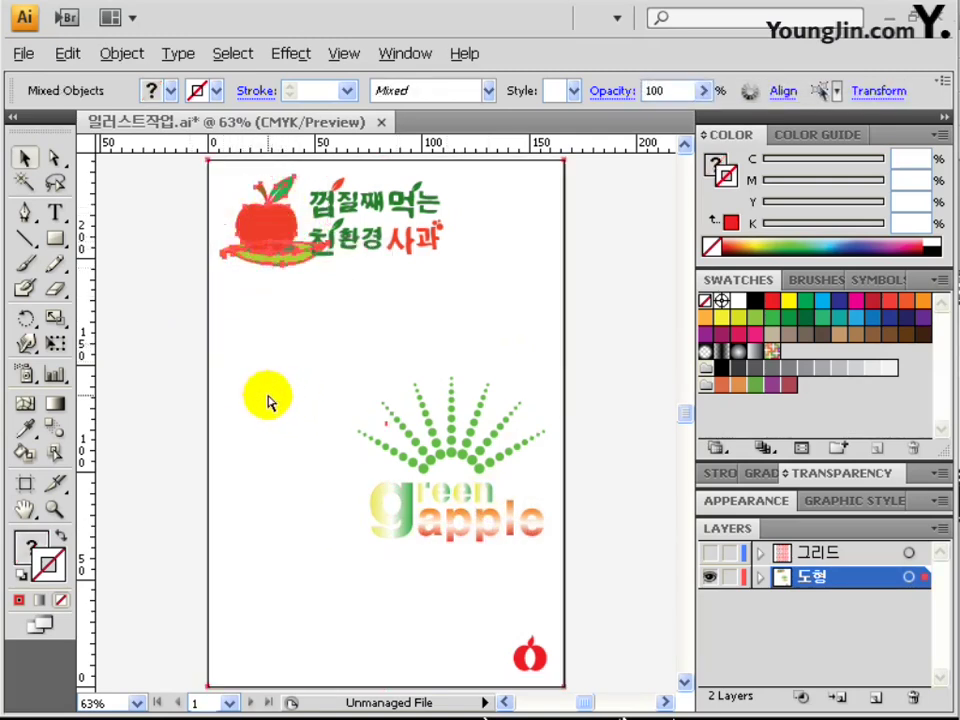
key("ctrl+shift+b")
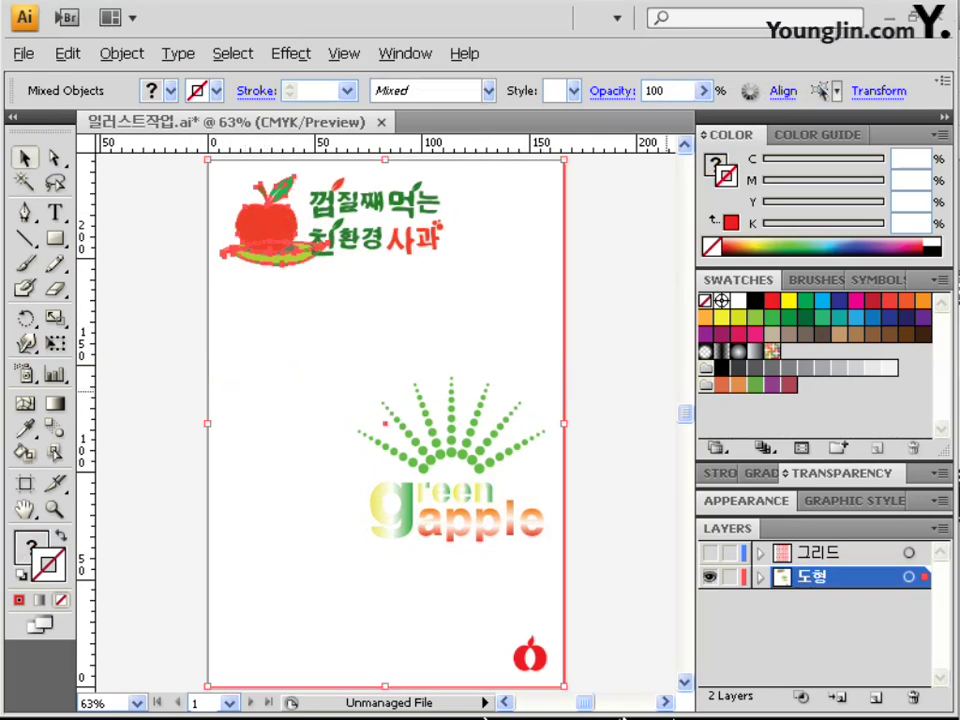
Step: Switch to Photoshop and paste the copied apple artwork into 포토샵작업.psd
key("alt+Tab")
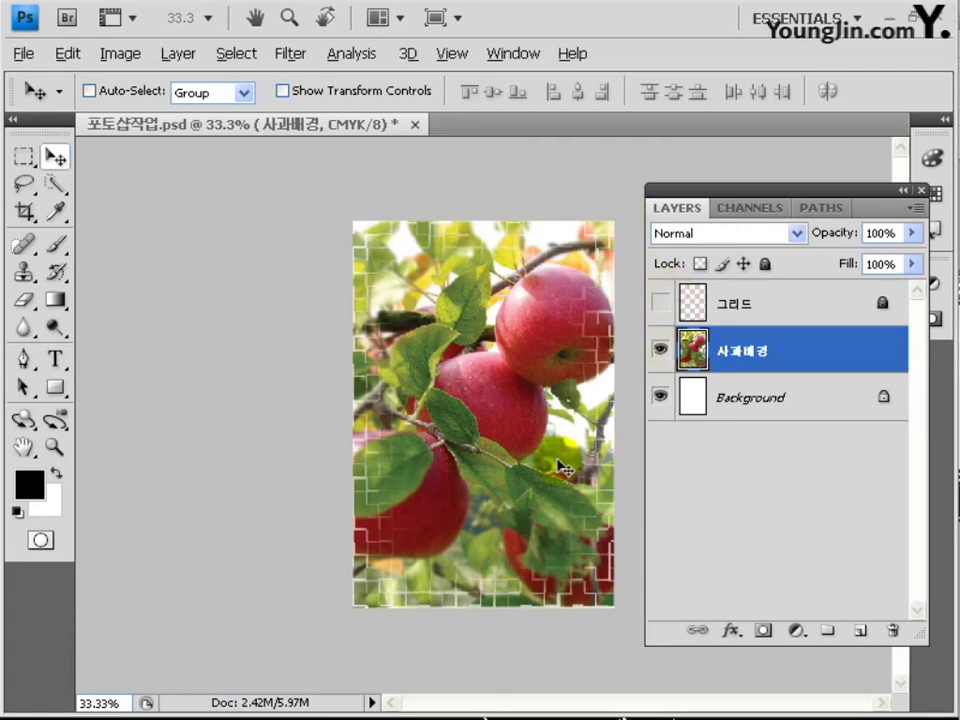
key("ctrl+v")
left_click(545, 218)
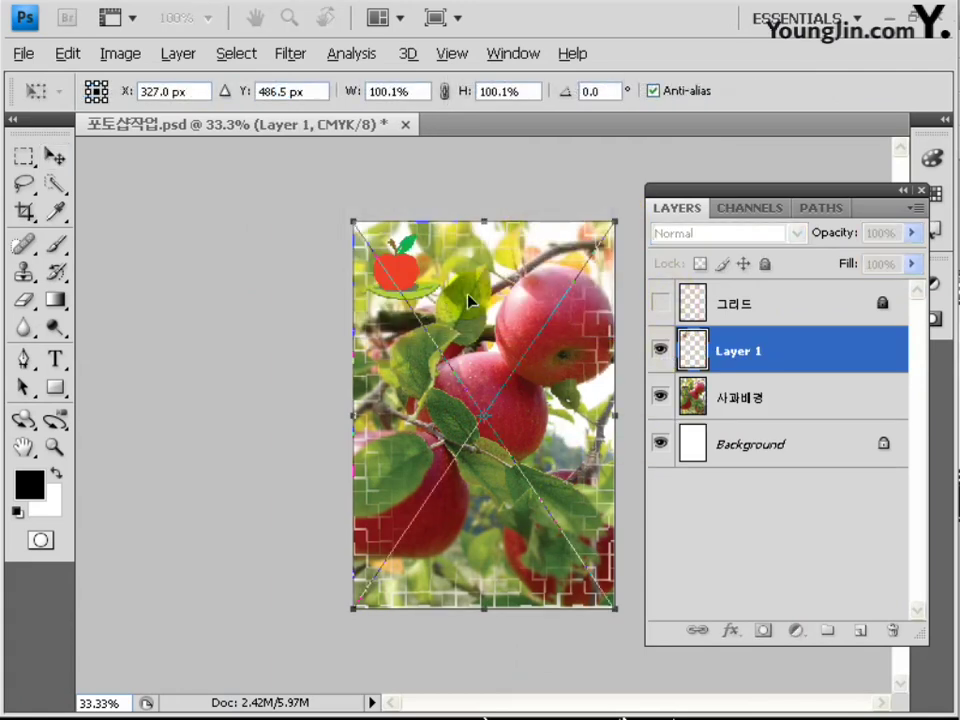
Step: Set the pasted apple artwork's width and height scale to 100% and commit the placement
left_click(420, 91)
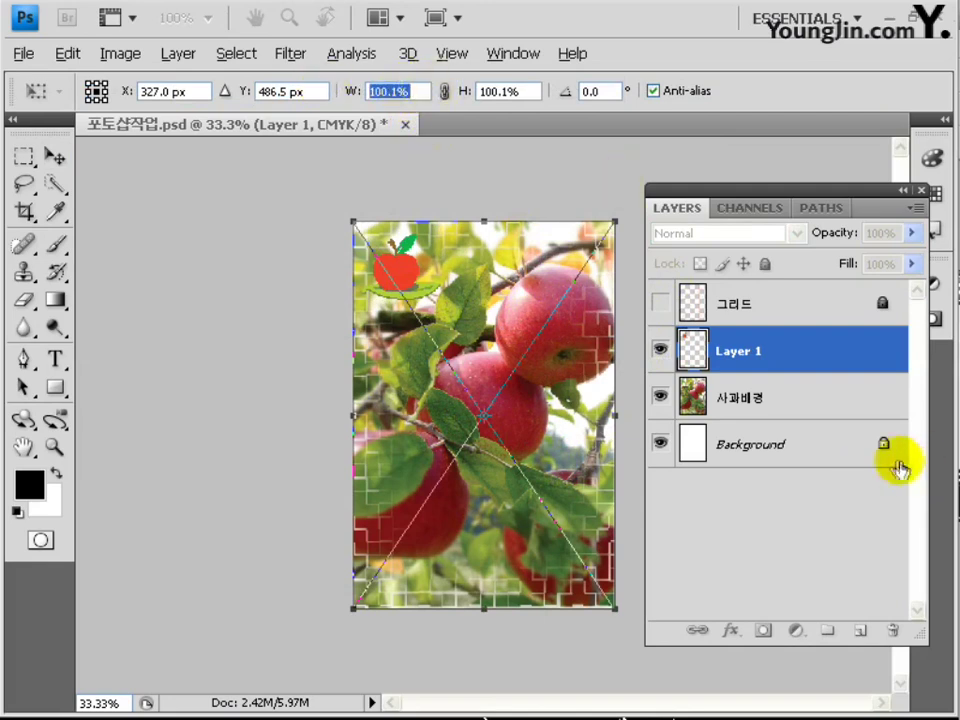
type("100")
left_click(530, 92)
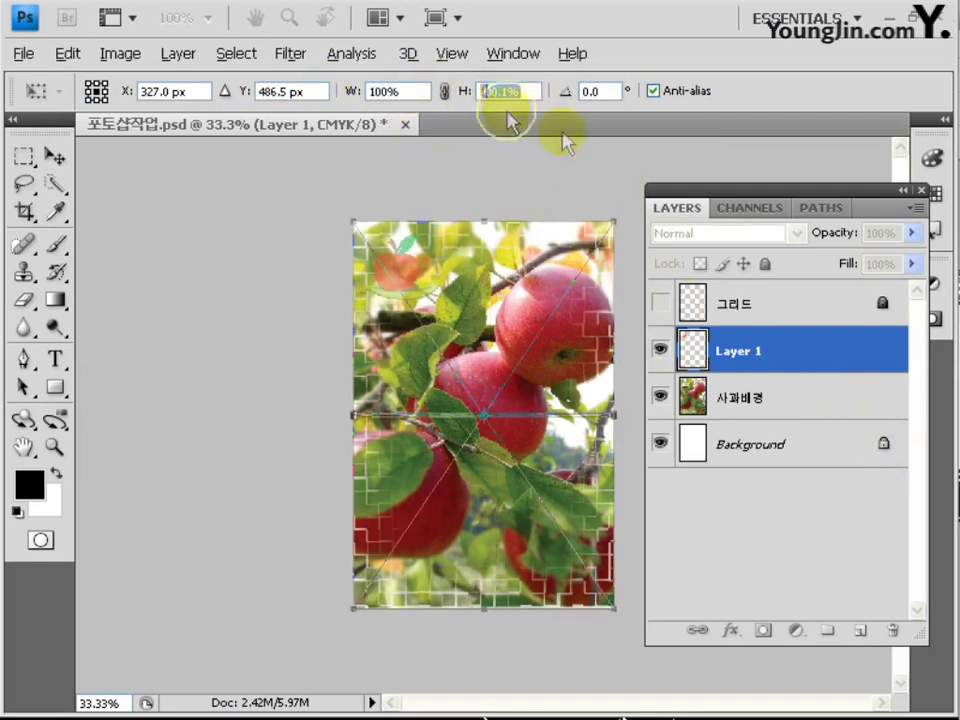
type("100")
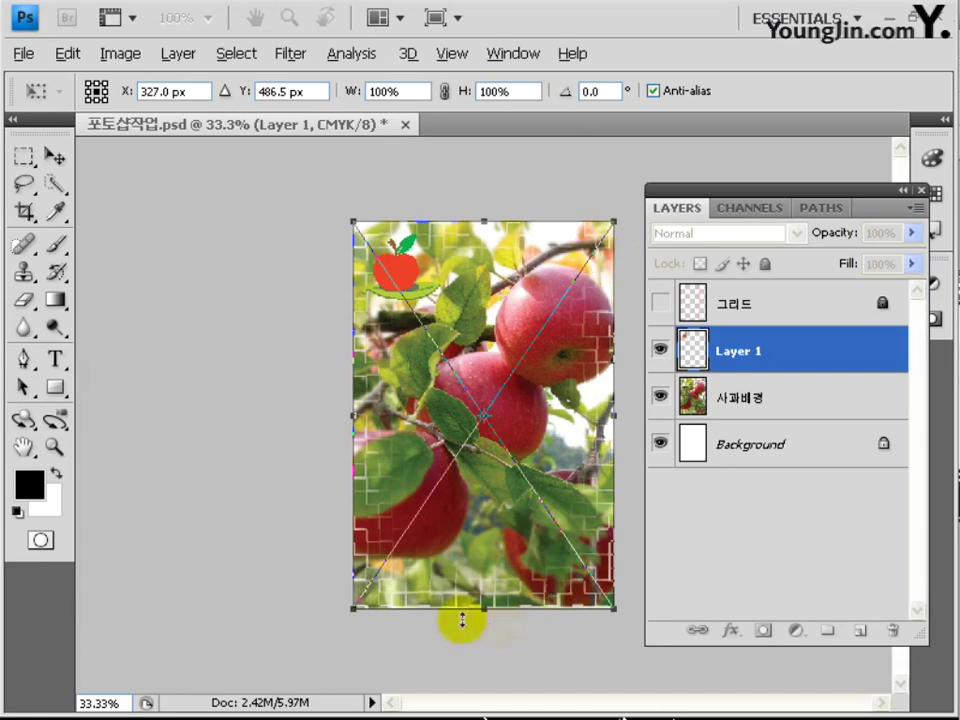
key("Return")
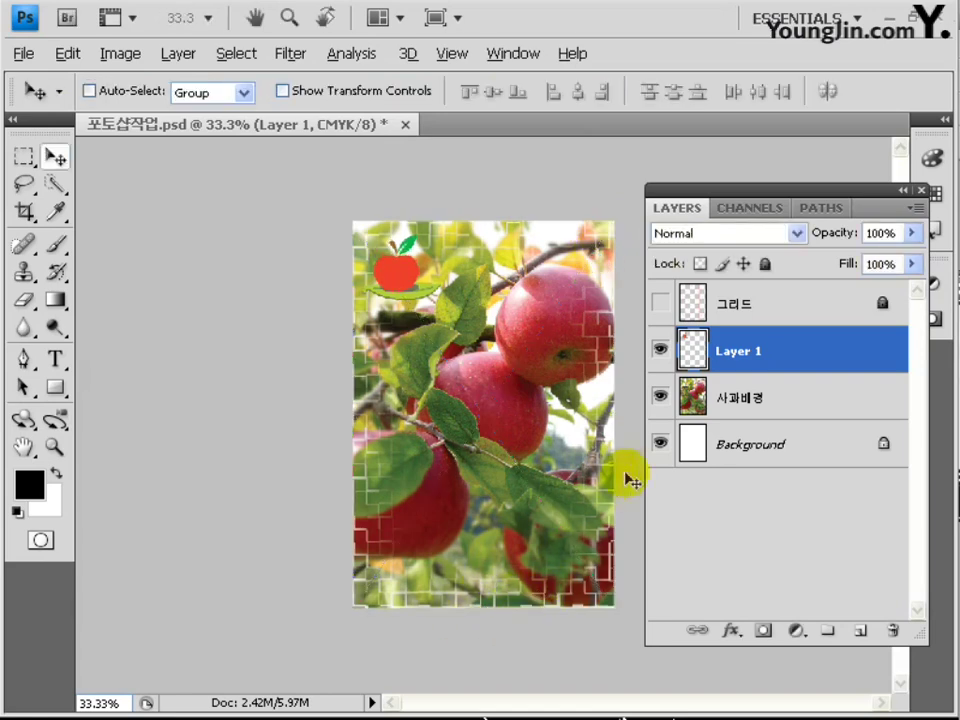
Step: Rename the pasted apple artwork layer to 사과
double_click(737, 352)
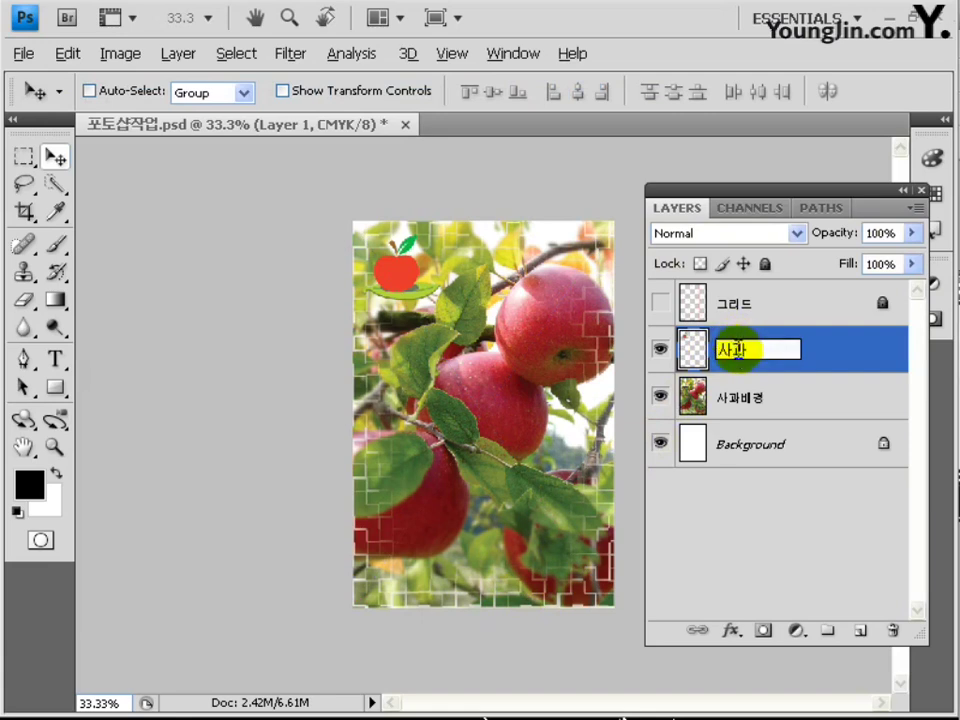
type("사과")
key("Return")
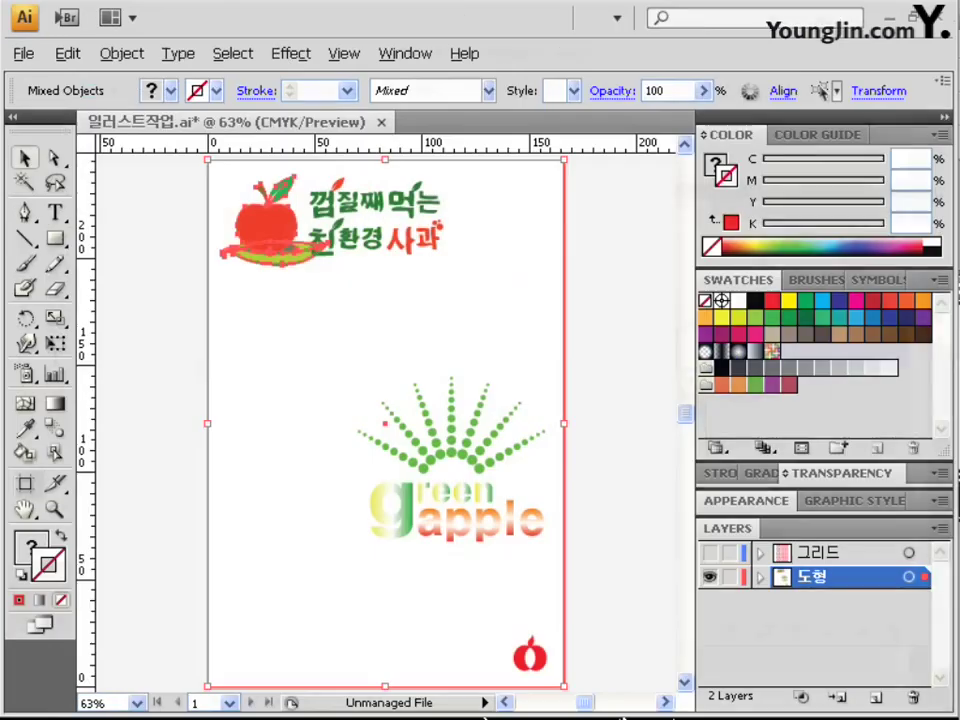
Step: Copy the Korean headline lettering together with the page-sized frame, then switch to Photoshop and paste it into 포토샵작업.psd
left_click(435, 240)
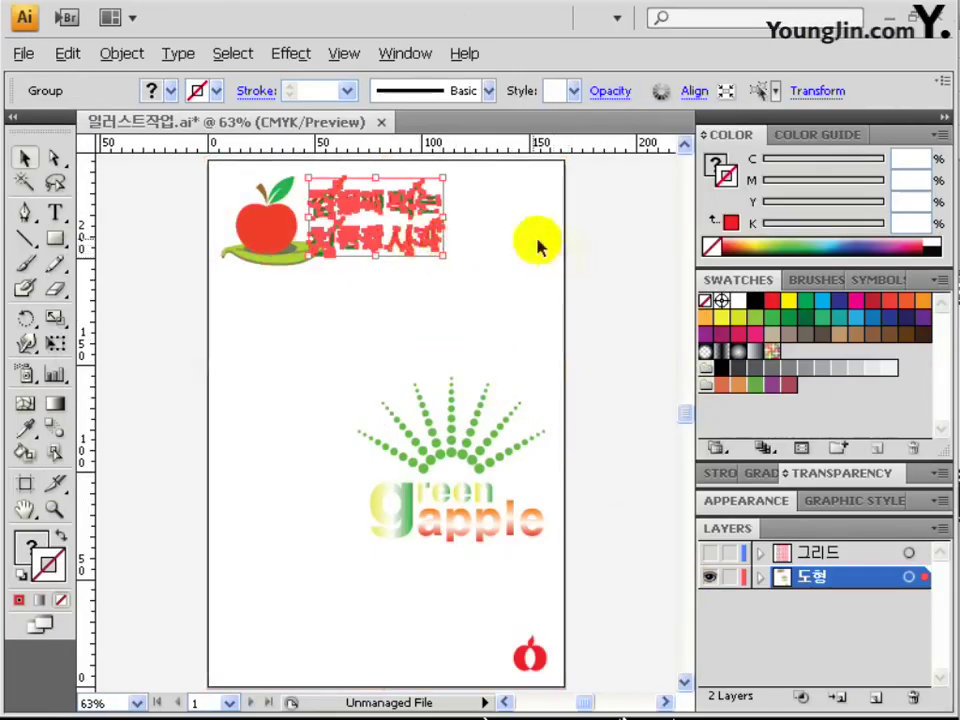
key("ctrl+a")
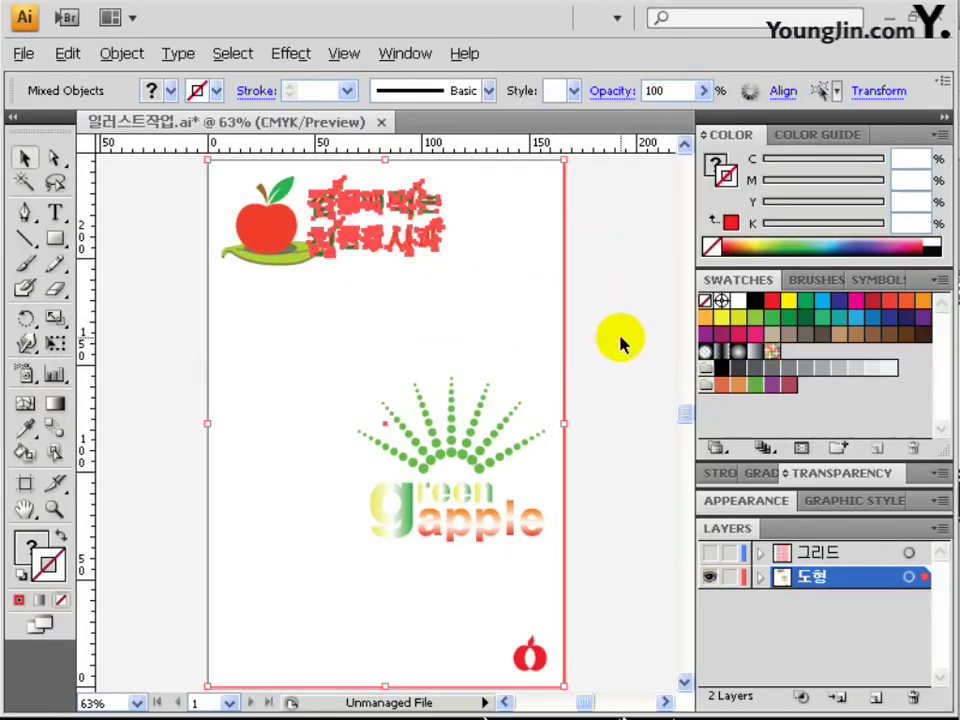
key("alt+Tab")
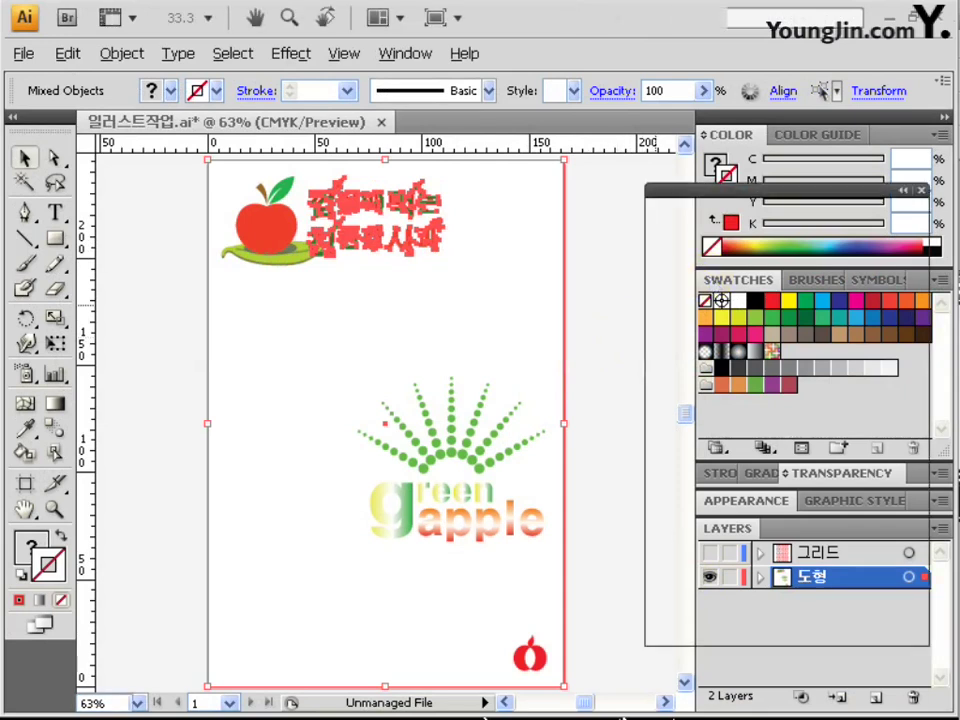
left_click(257, 188)
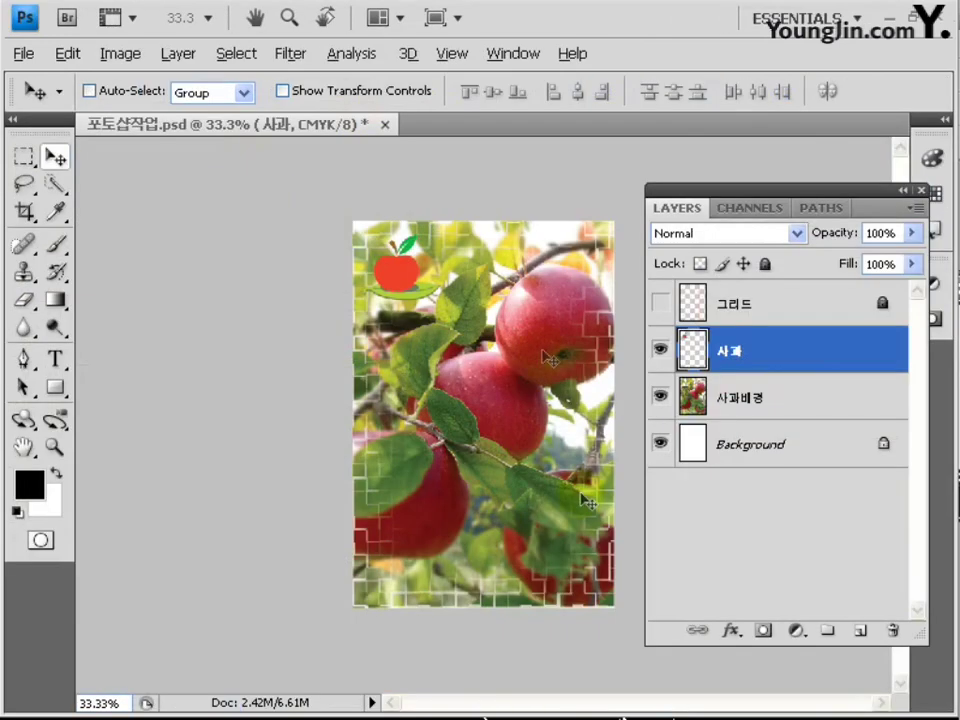
key("ctrl+v")
left_click(551, 215)
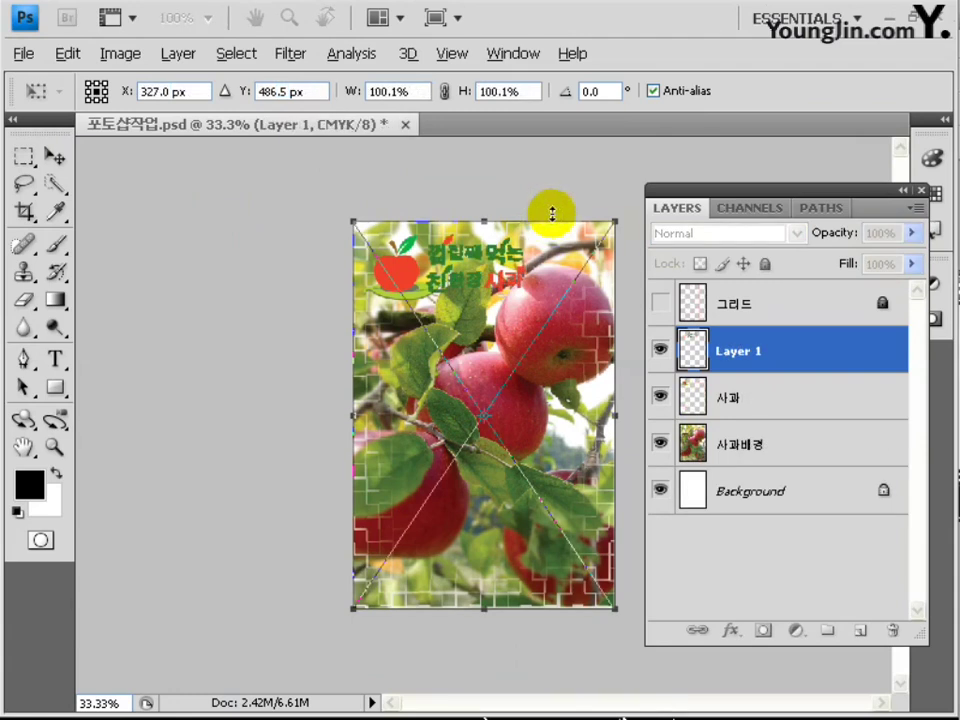
Step: Set the pasted headline lettering's width and height scale to 100% and commit the placement
left_click(614, 234)
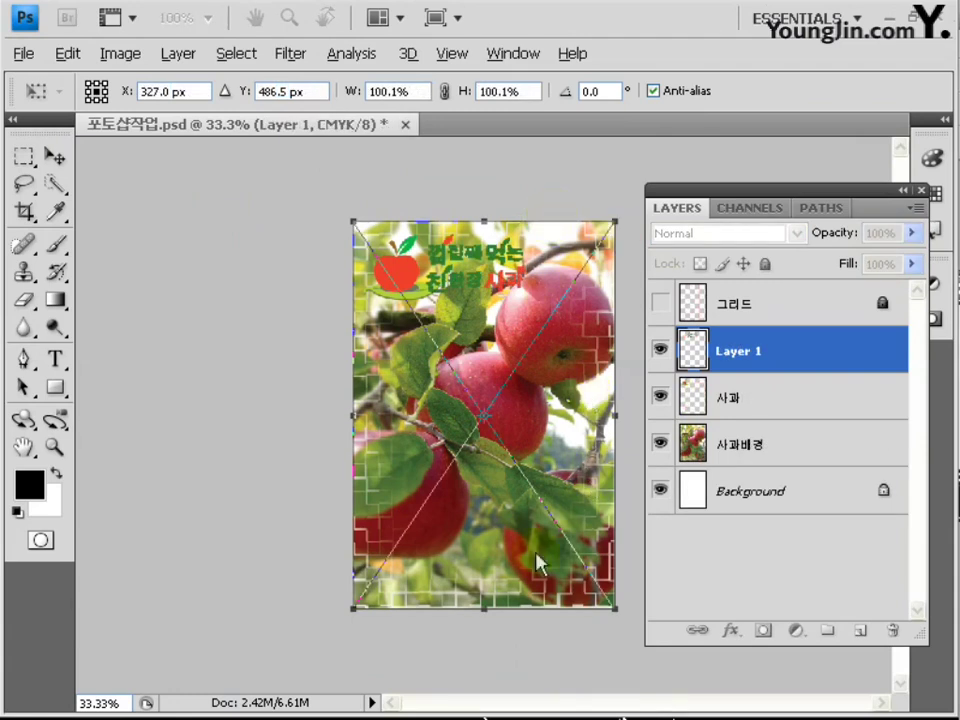
left_click(300, 375)
left_click(321, 334)
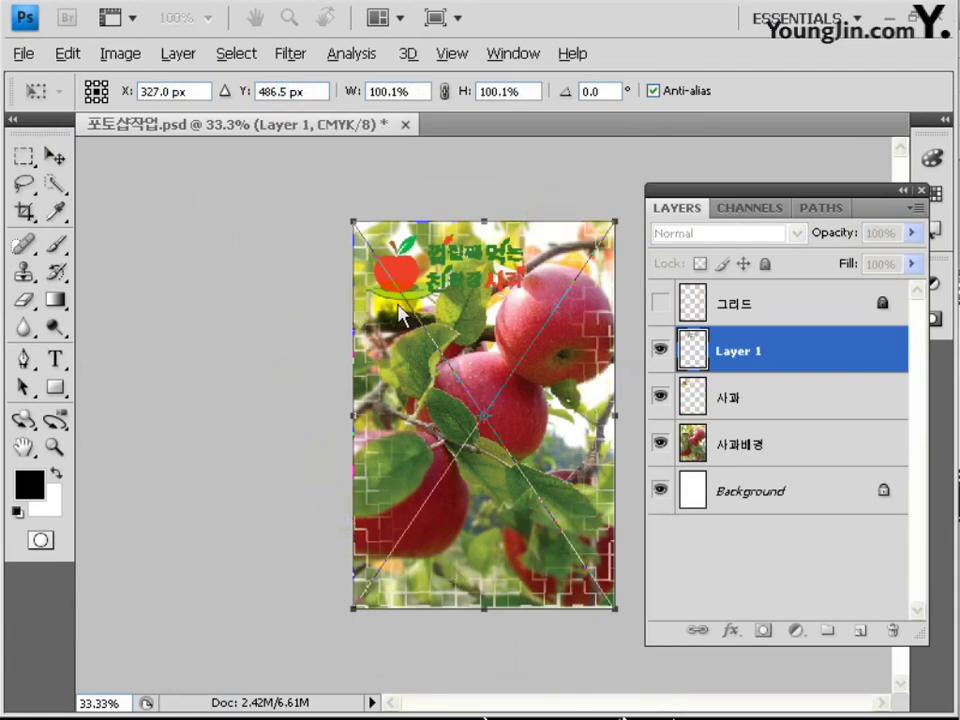
left_click(420, 91)
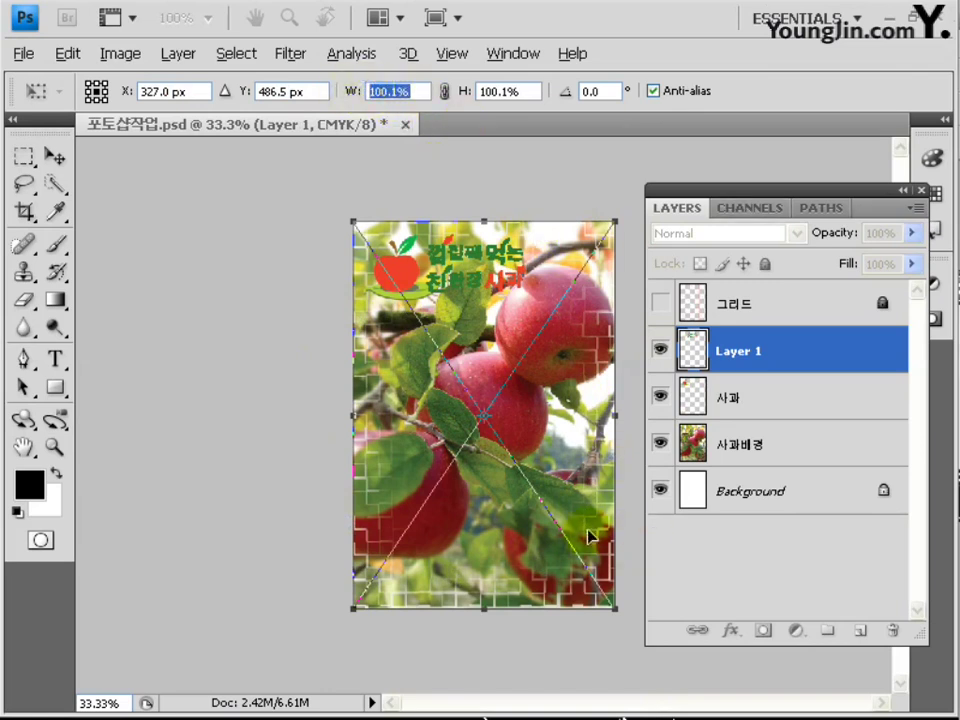
type("100100")
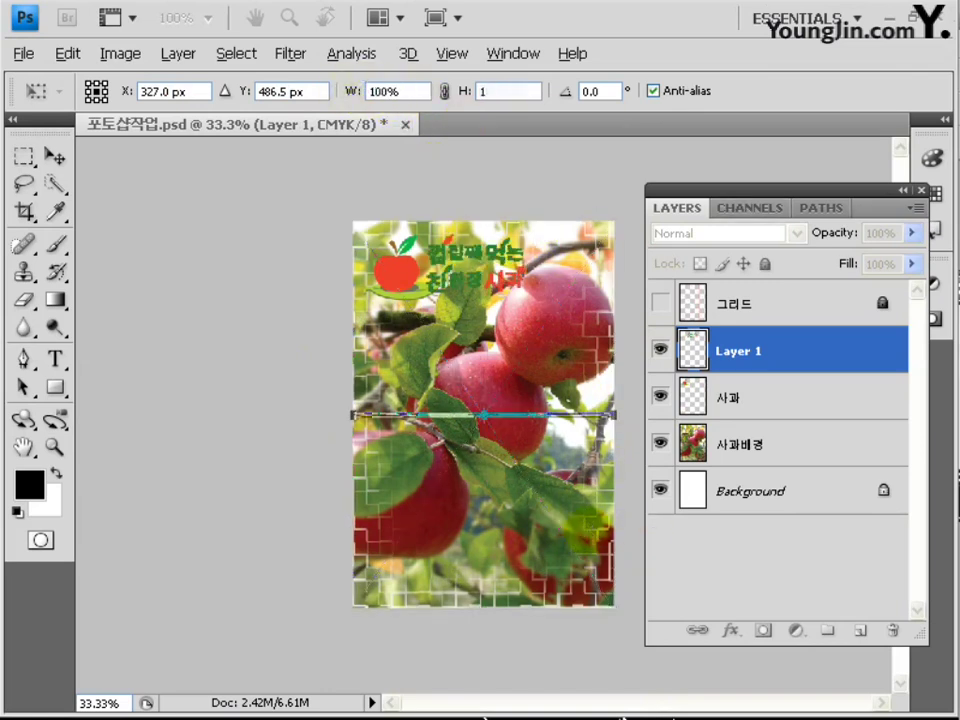
left_click(563, 415)
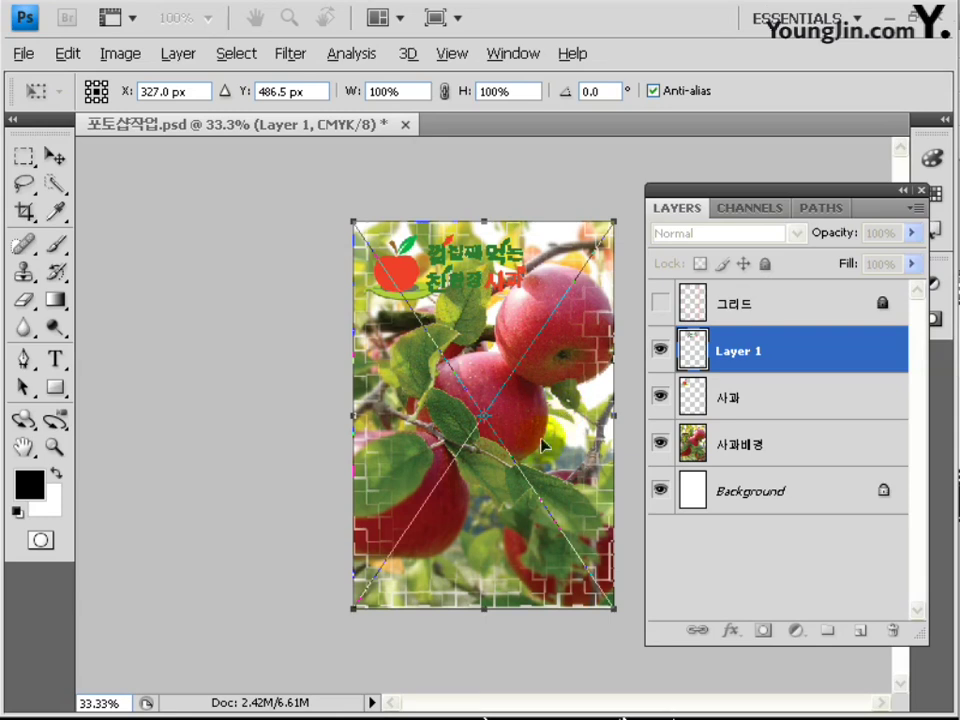
left_click(332, 381)
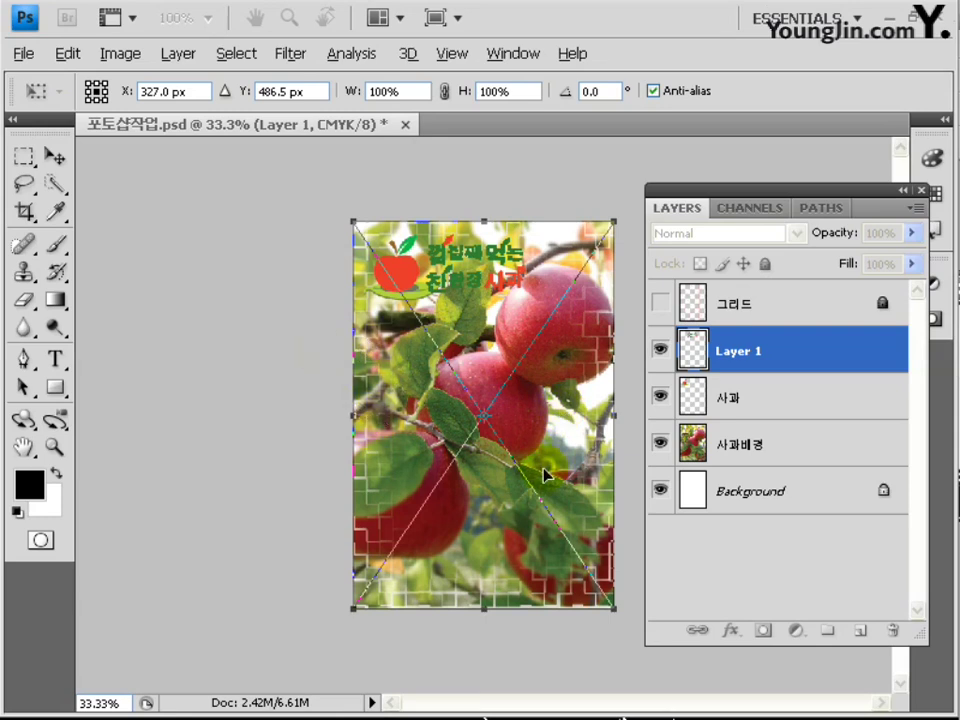
key("Return")
Step: Rename the pasted headline lettering layer to 상단문구
double_click(755, 350)
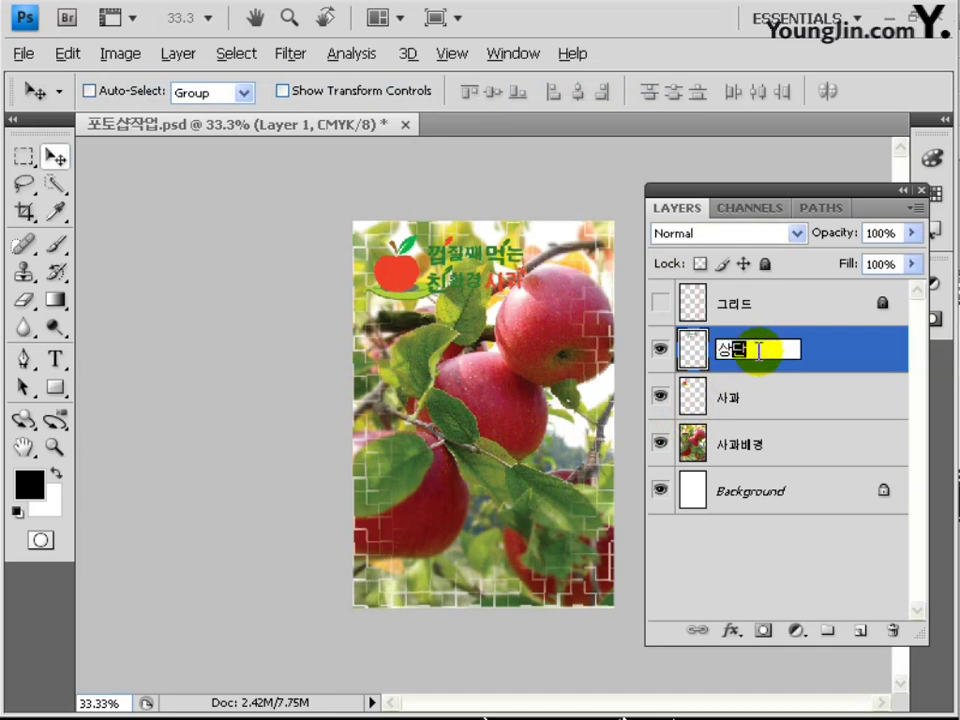
type("상단문구")
key("Return")
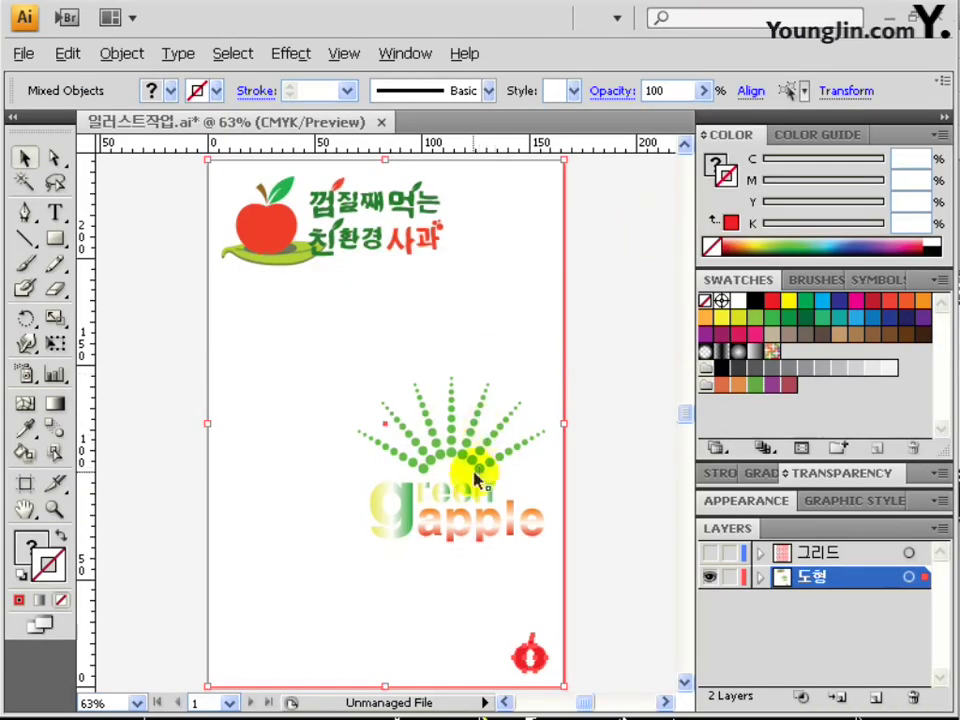
Step: In Illustrator, select the small red apple logo at the page's lower right together with the page-sized frame
left_click(461, 450)
left_click_drag(463, 478, 476, 514)
left_click(540, 653)
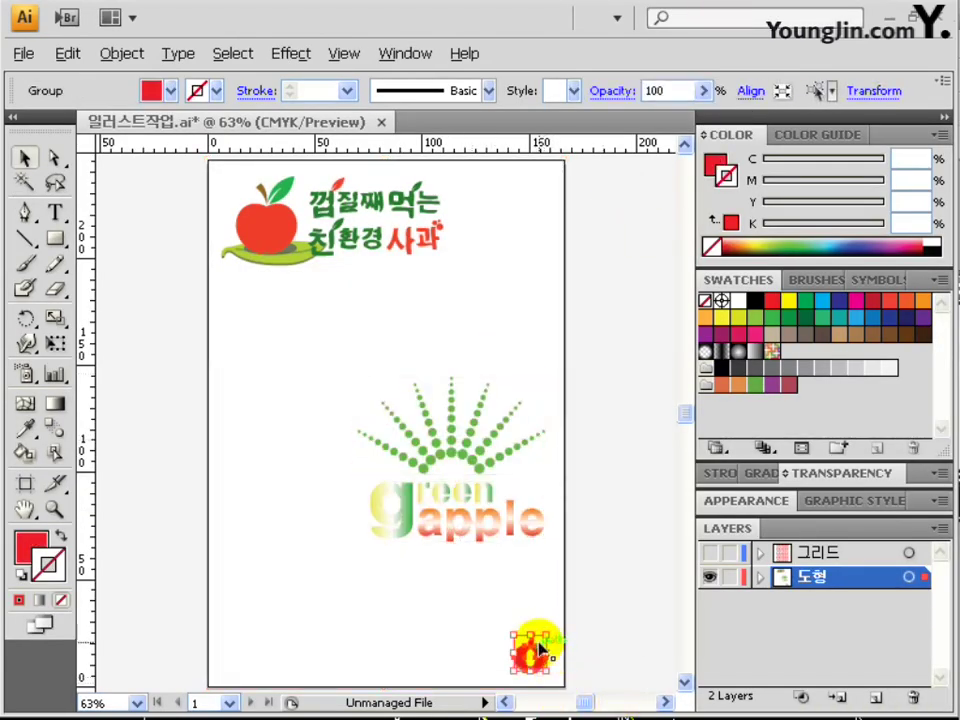
left_click(565, 408)
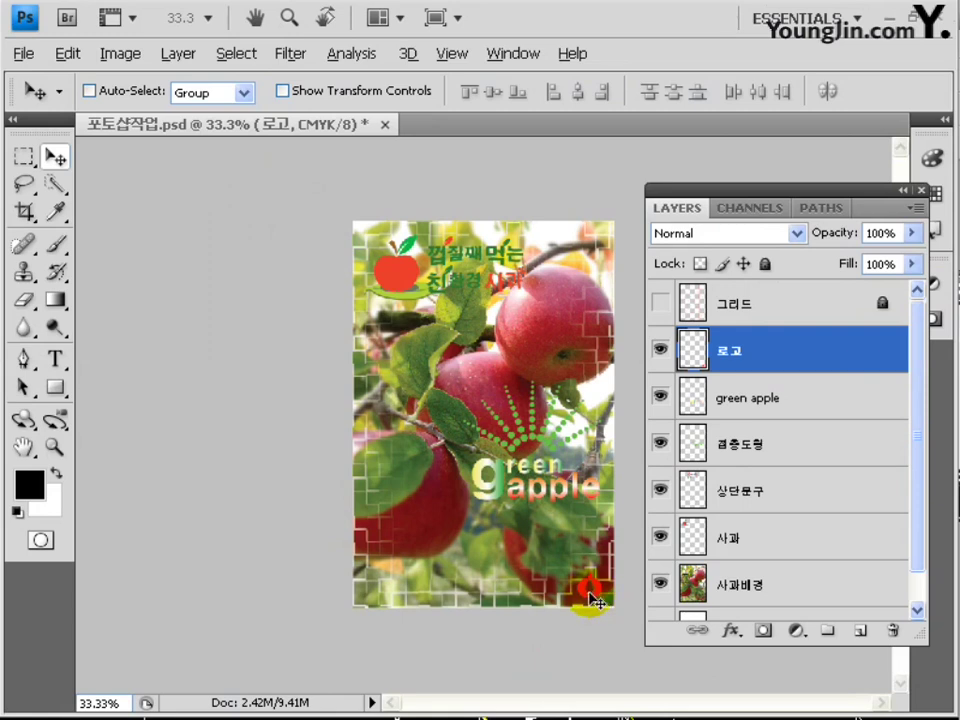
Step: Review the 점층도형, green apple and 로고 layers one after another in the Photoshop document
left_click(754, 447)
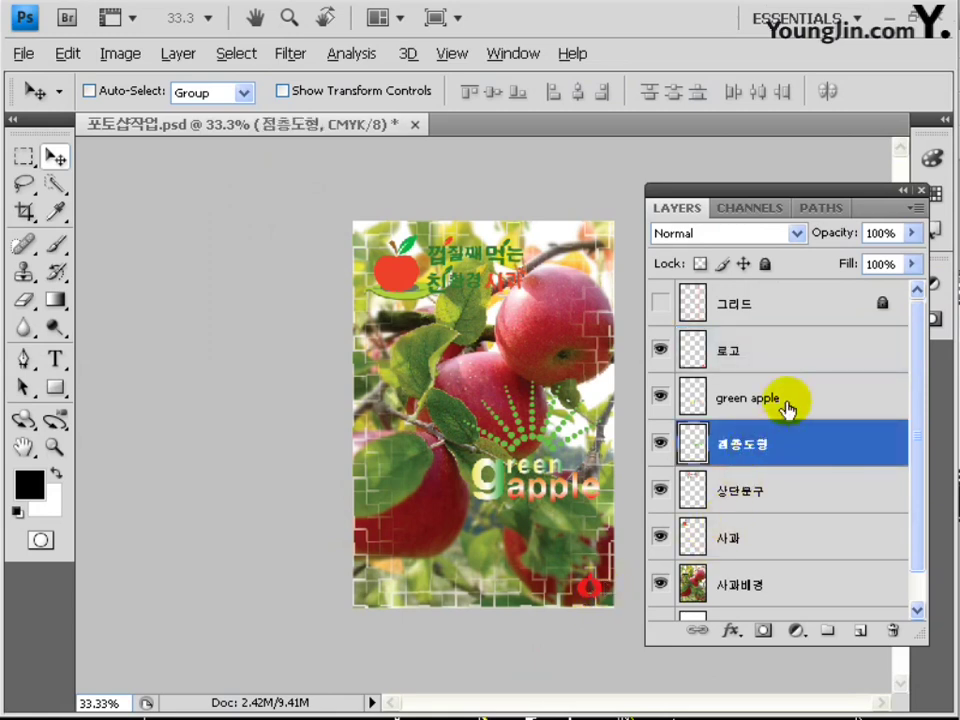
left_click(787, 405)
left_click(783, 359)
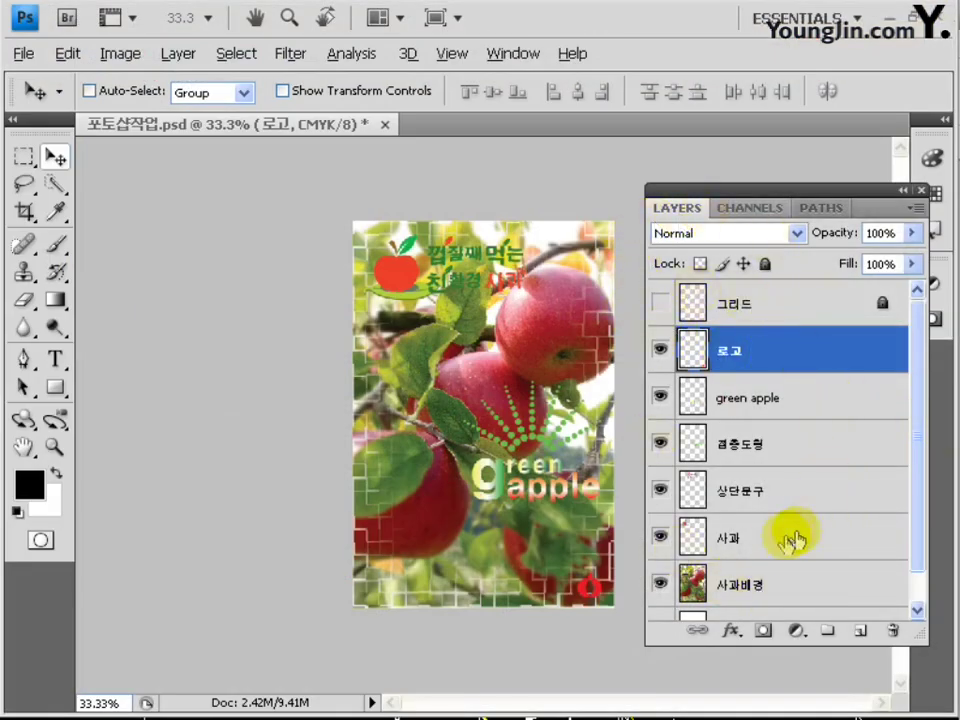
Step: Add a Bevel and Emboss effect to the 사과 layer with size 18 px and soften 13 px
left_click(762, 551)
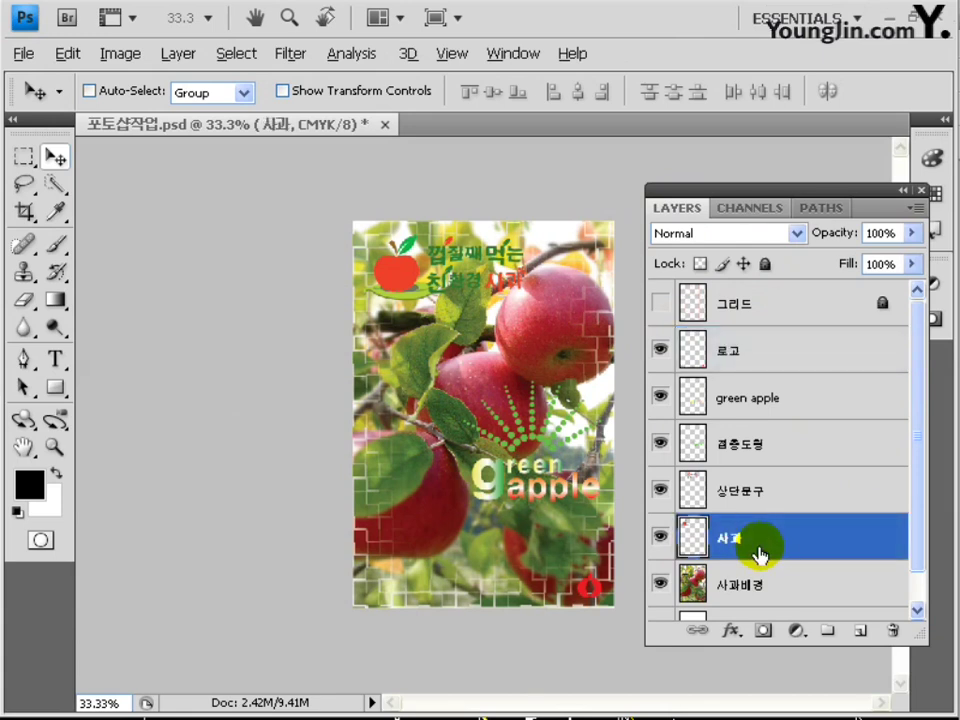
right_click(760, 553)
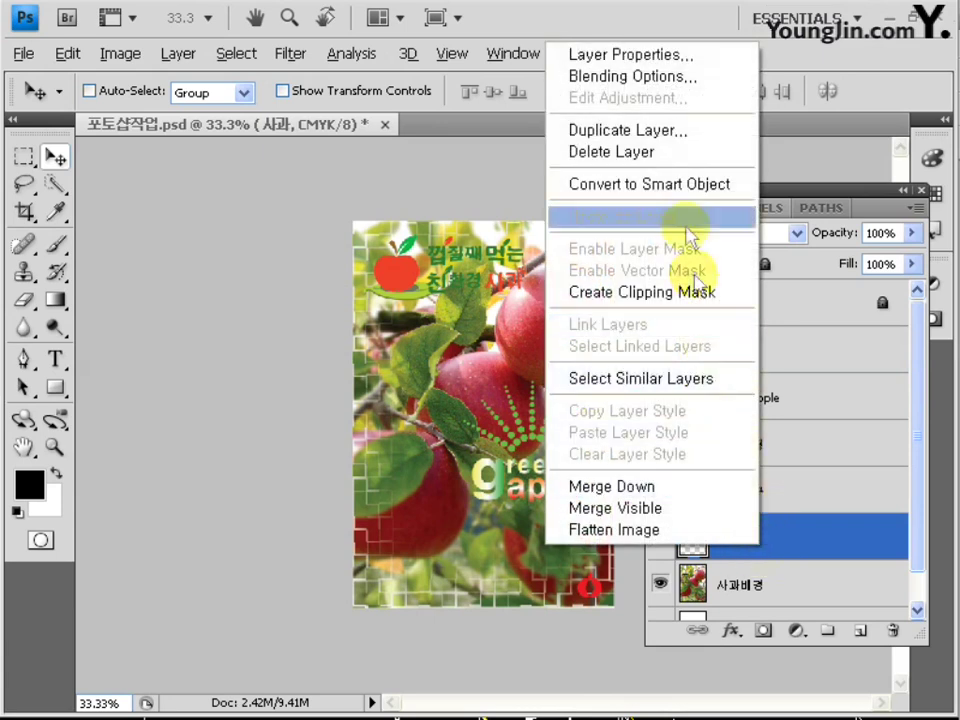
left_click(636, 77)
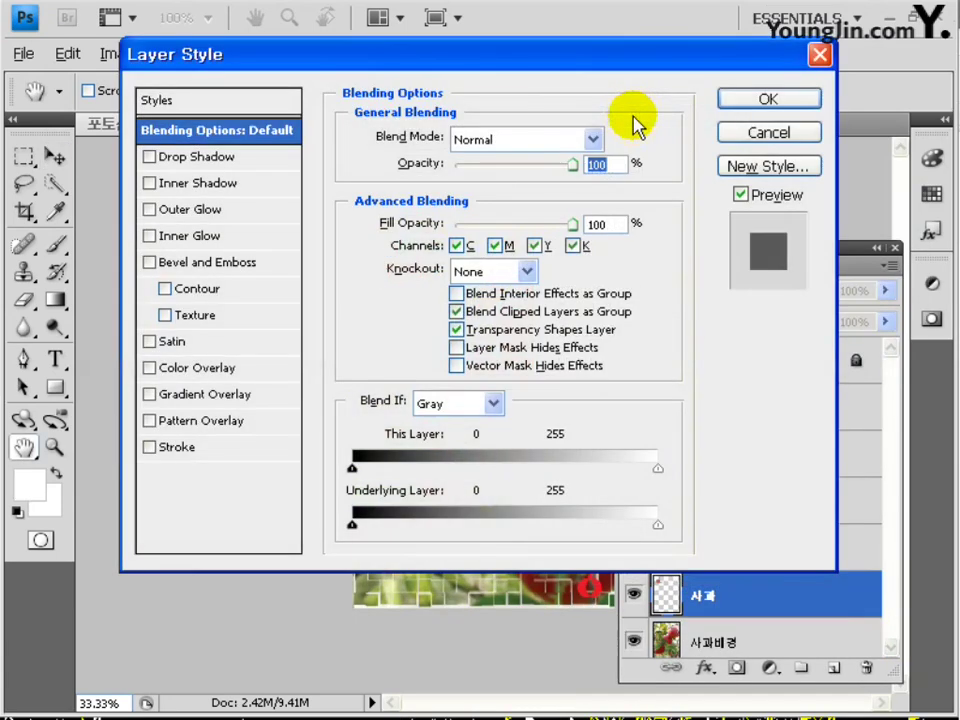
left_click(174, 263)
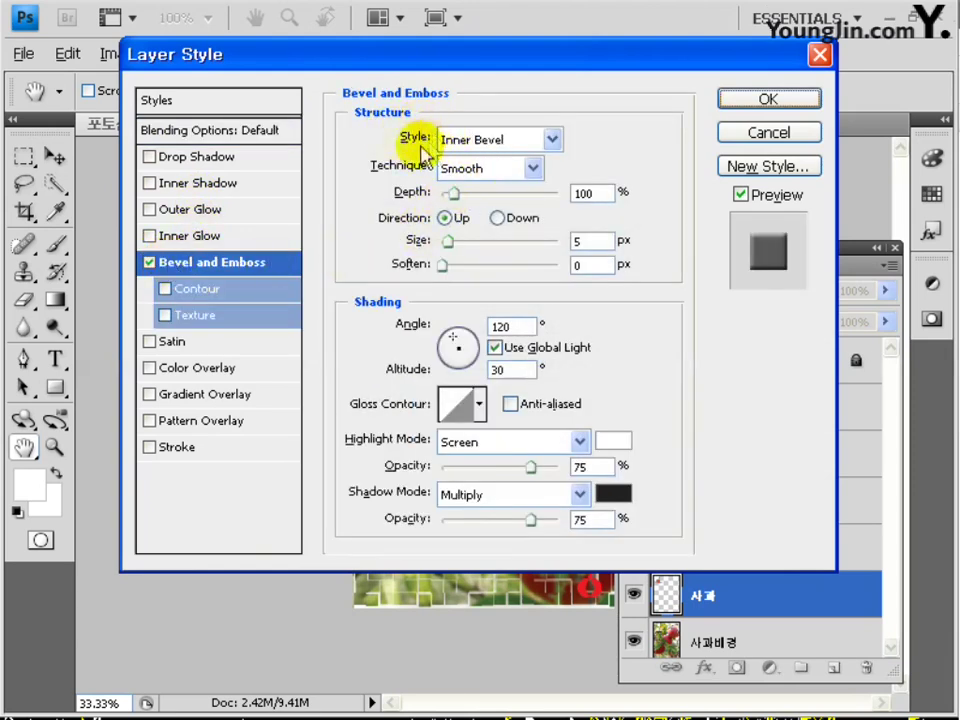
double_click(580, 241)
type("18")
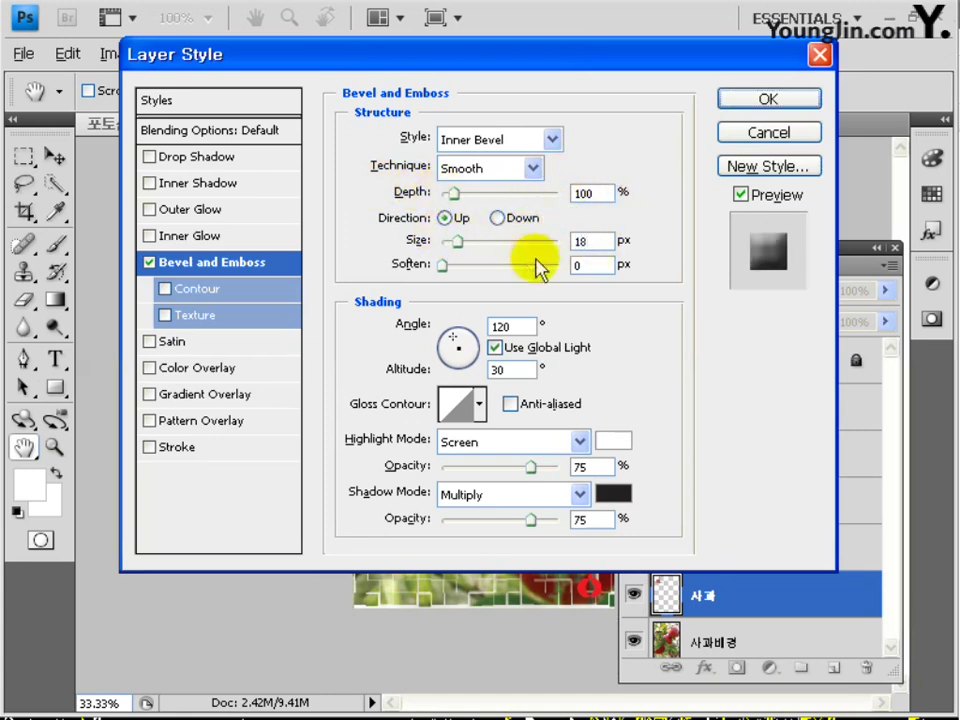
key("Tab")
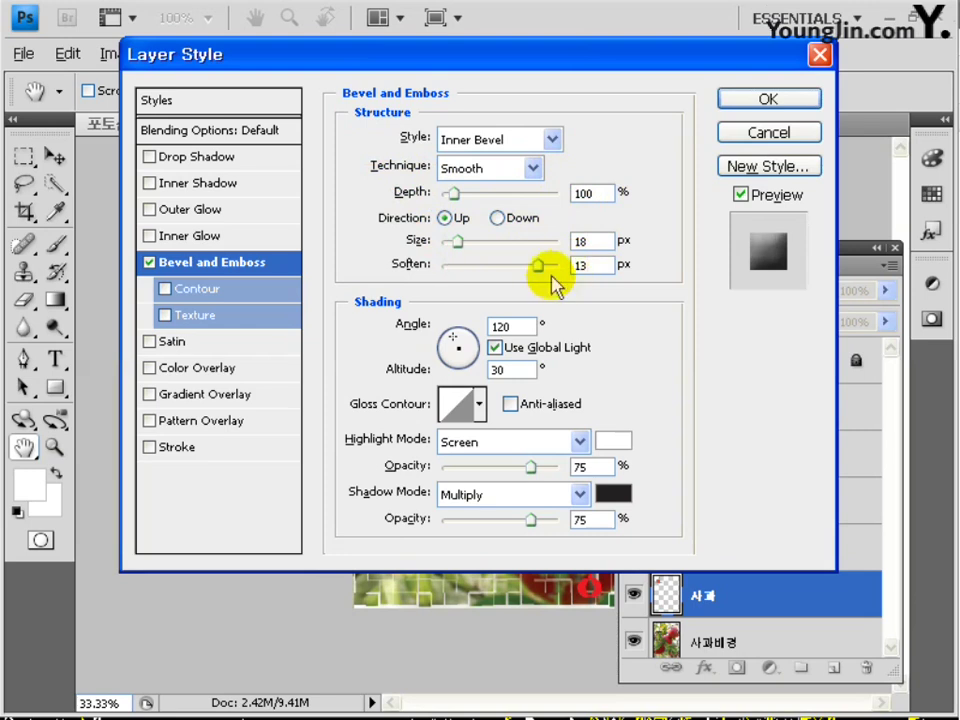
Step: Add a white 7 px outside Stroke to the 사과 layer and apply the layer style
left_click(173, 448)
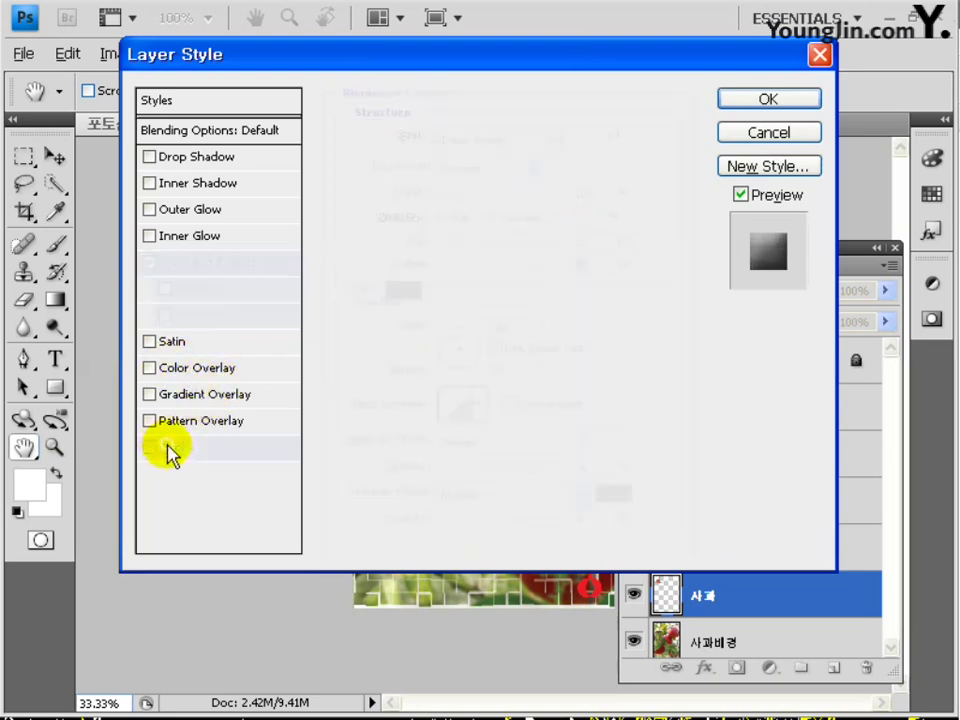
double_click(568, 135)
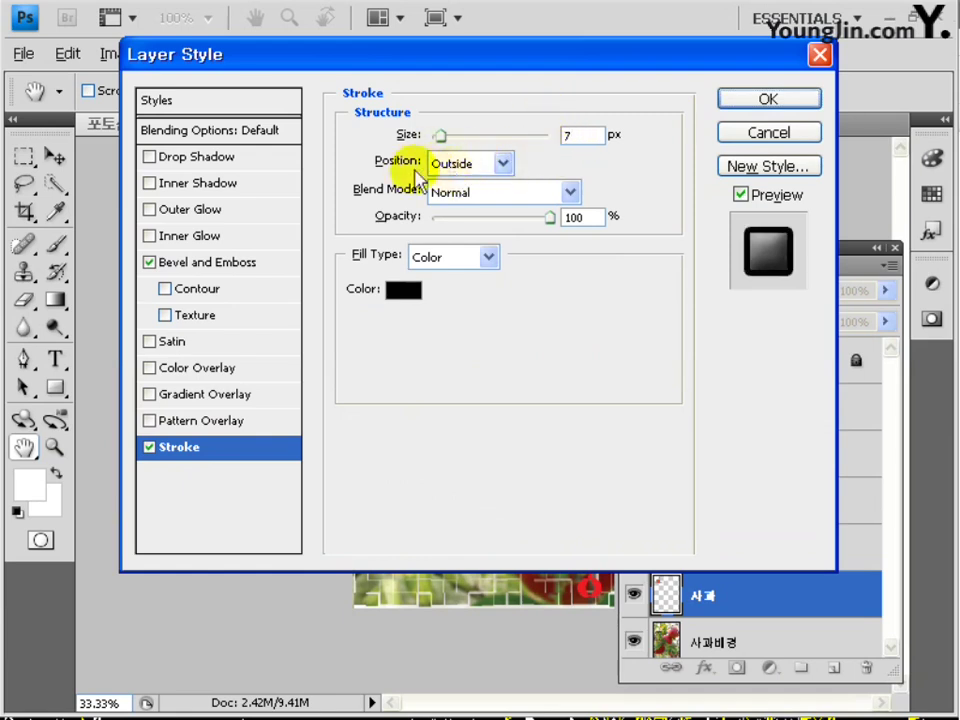
left_click(398, 287)
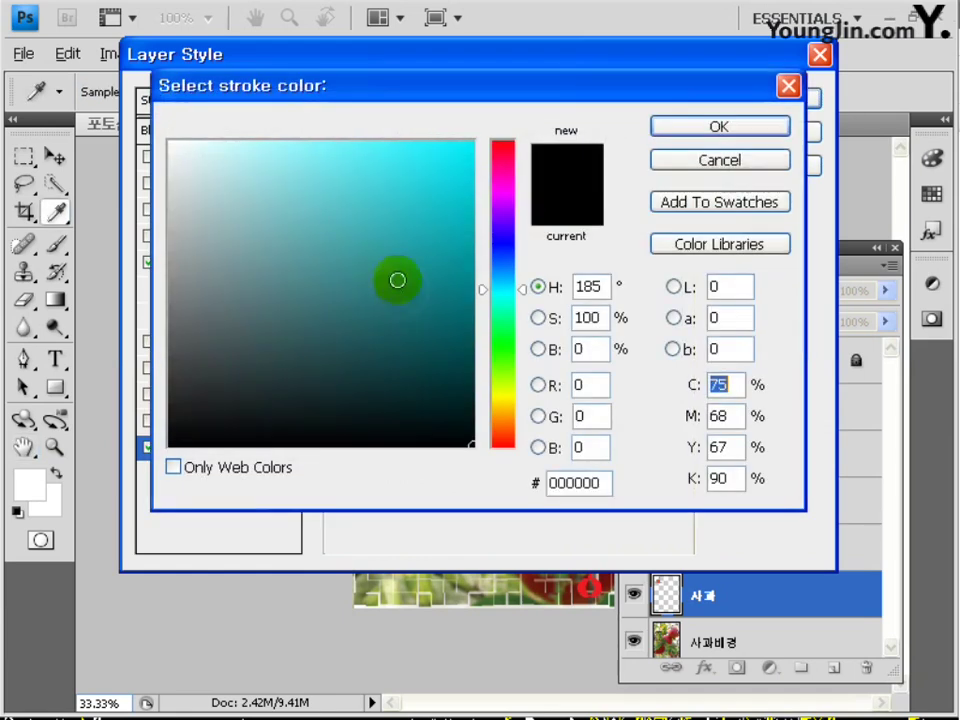
left_click_drag(396, 279, 122, 122)
left_click(739, 131)
left_click(739, 96)
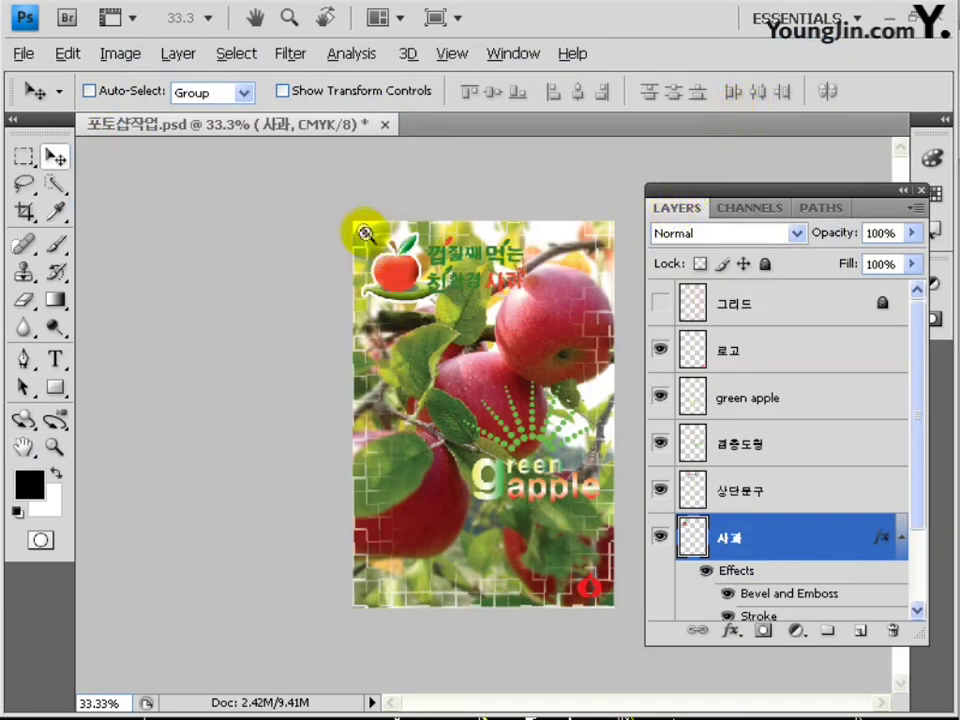
Step: Create a new layer directly above the 사과 layer and name it 사과반사
scroll(364, 231, "up", 3)
left_click_drag(390, 416, 317, 343)
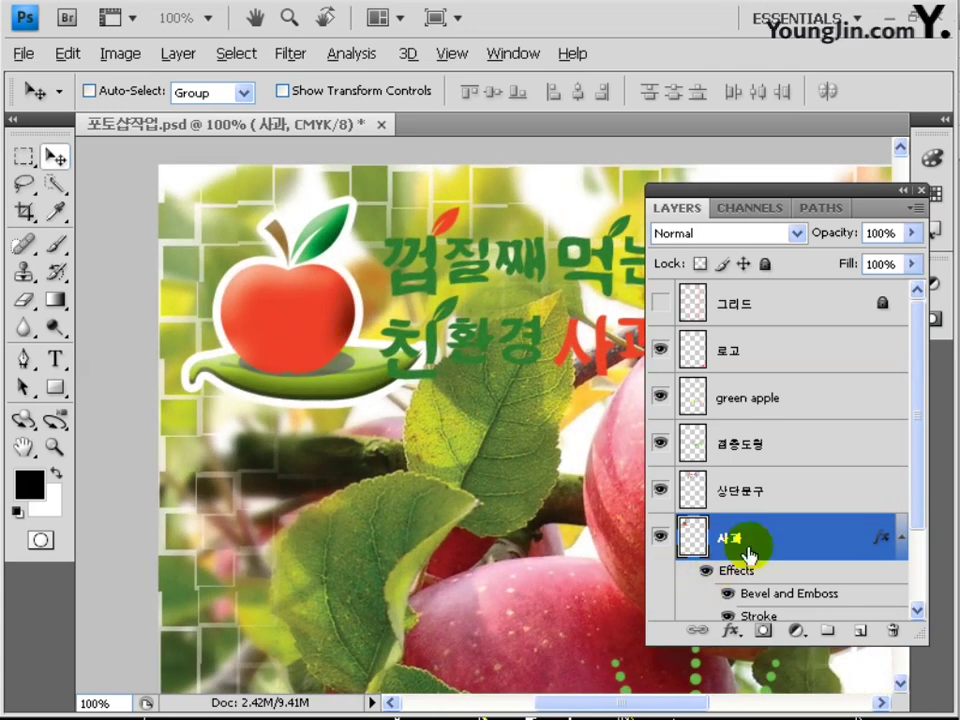
left_click(859, 631)
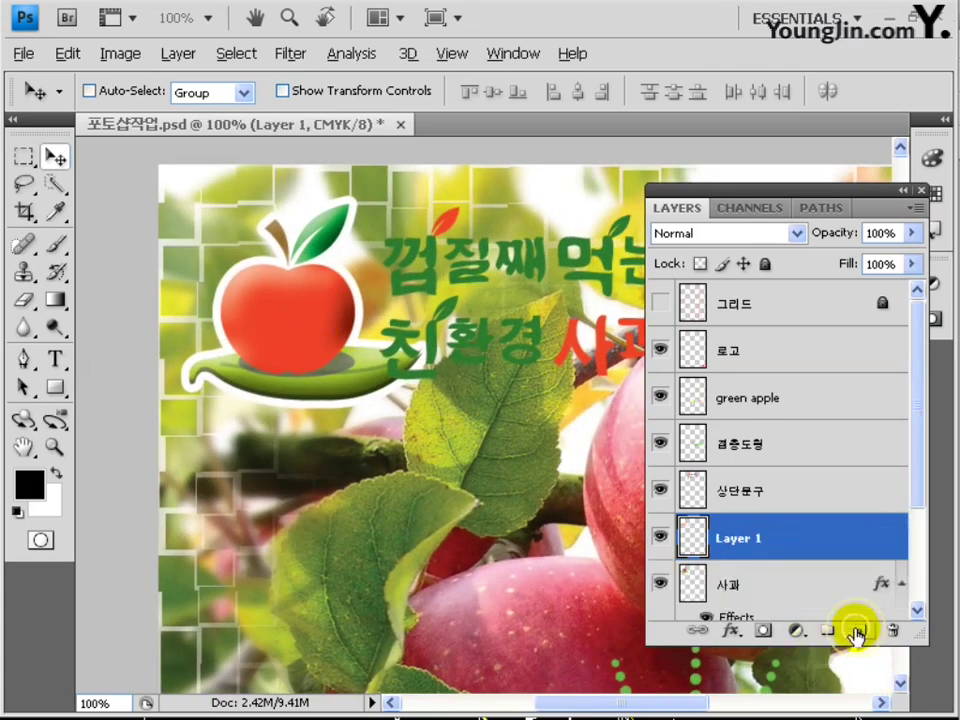
double_click(741, 541)
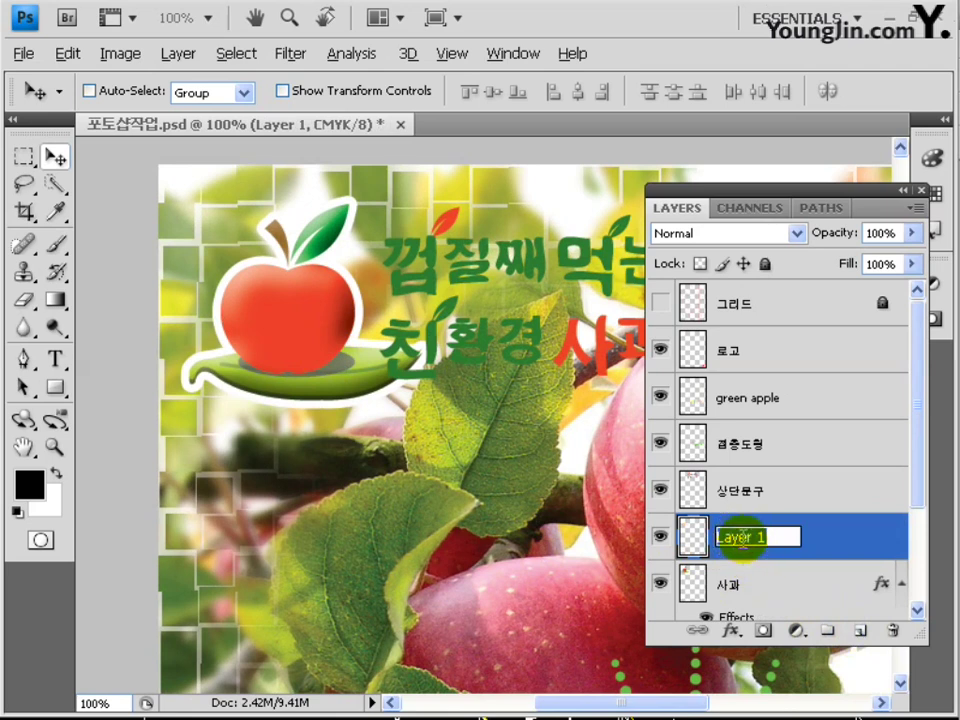
type("사과반사")
key("Return")
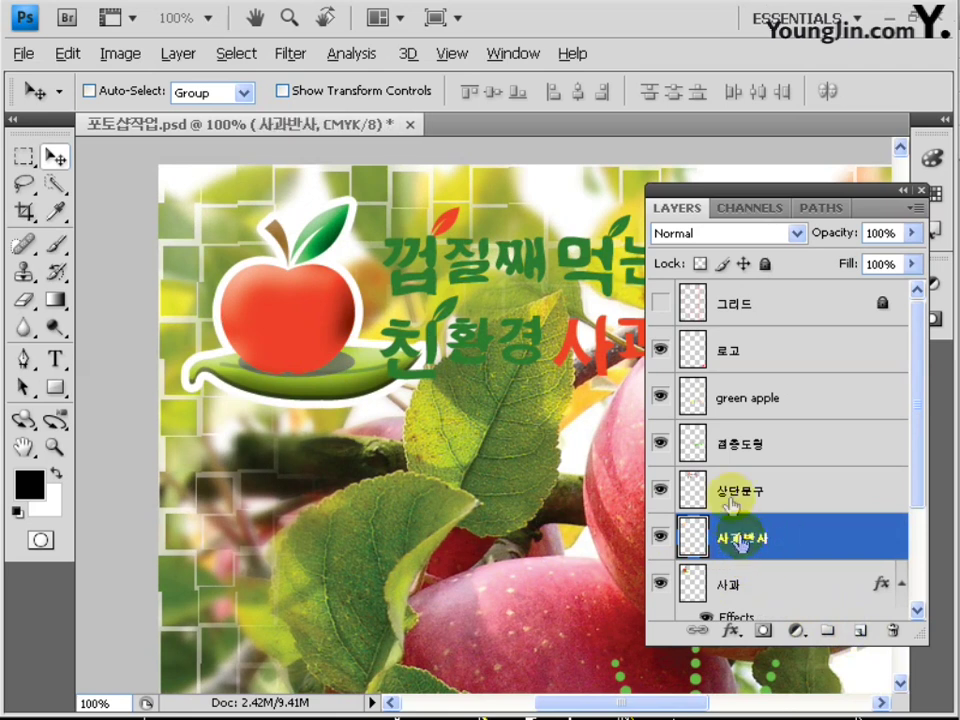
Step: On the 사과반사 layer, make a small circular selection on the apple's upper left, fill it with white and deselect
left_click(30, 487)
left_click_drag(225, 203, 170, 142)
left_click(712, 127)
key("v")
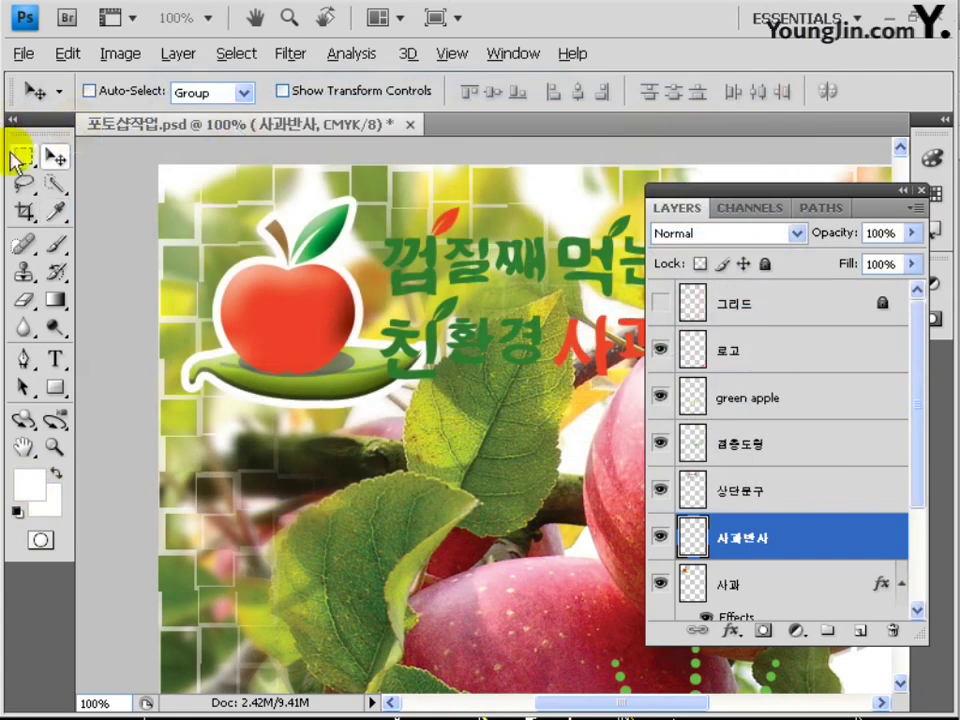
left_click_drag(15, 160, 100, 176)
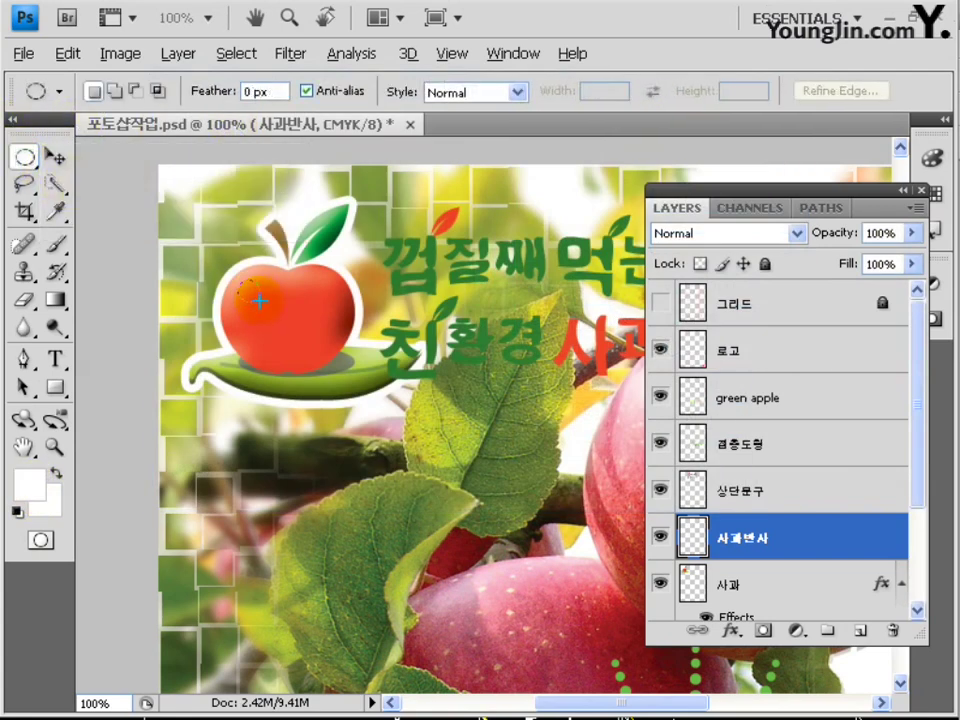
left_click_drag(259, 299, 258, 298)
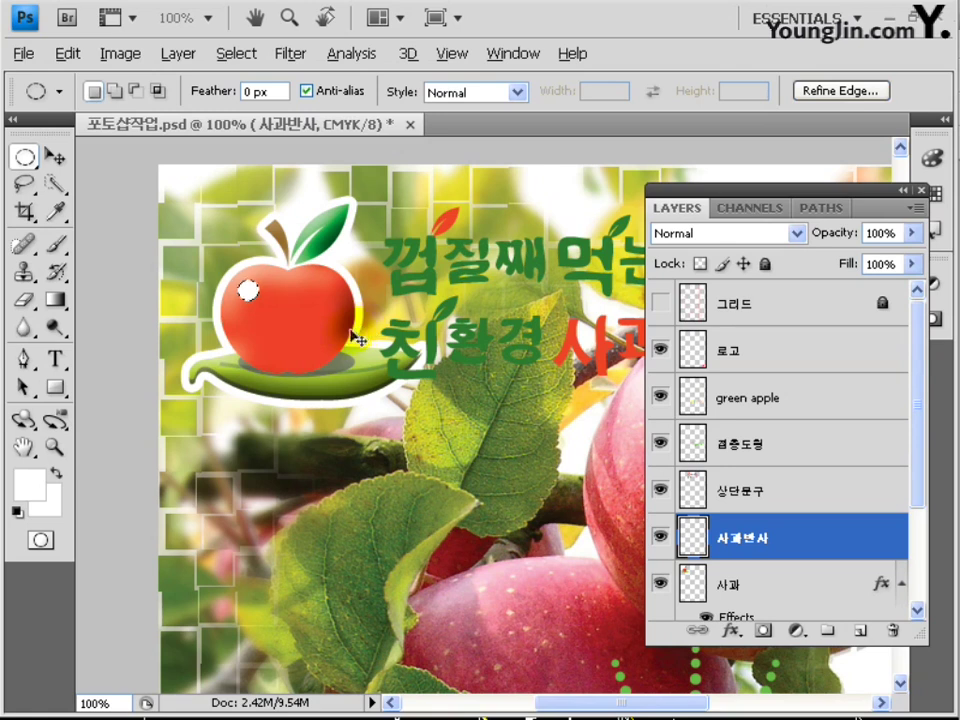
key("ctrl+d")
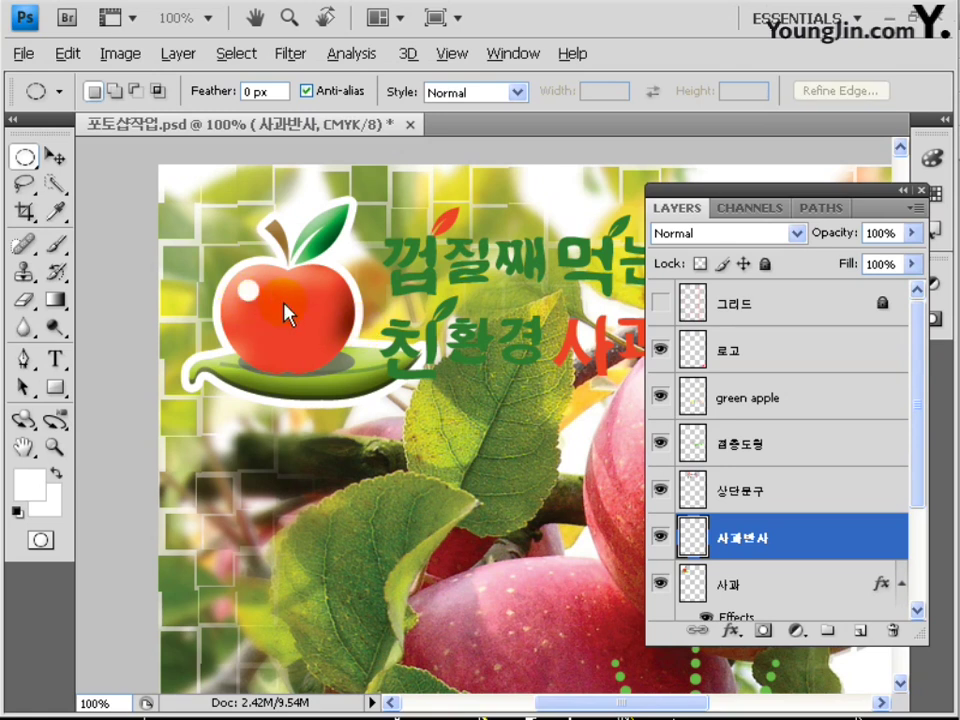
Step: Apply a Gaussian Blur with a 3.0-pixel radius to the white highlight on the 사과반사 layer
left_click(290, 53)
mouse_move(300, 227)
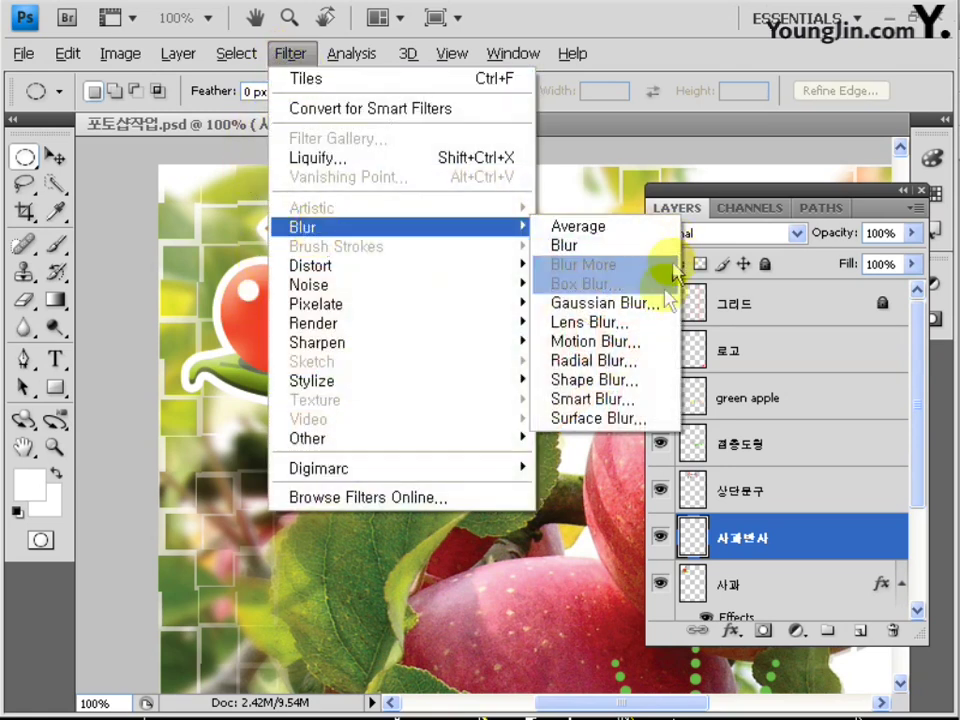
left_click(605, 302)
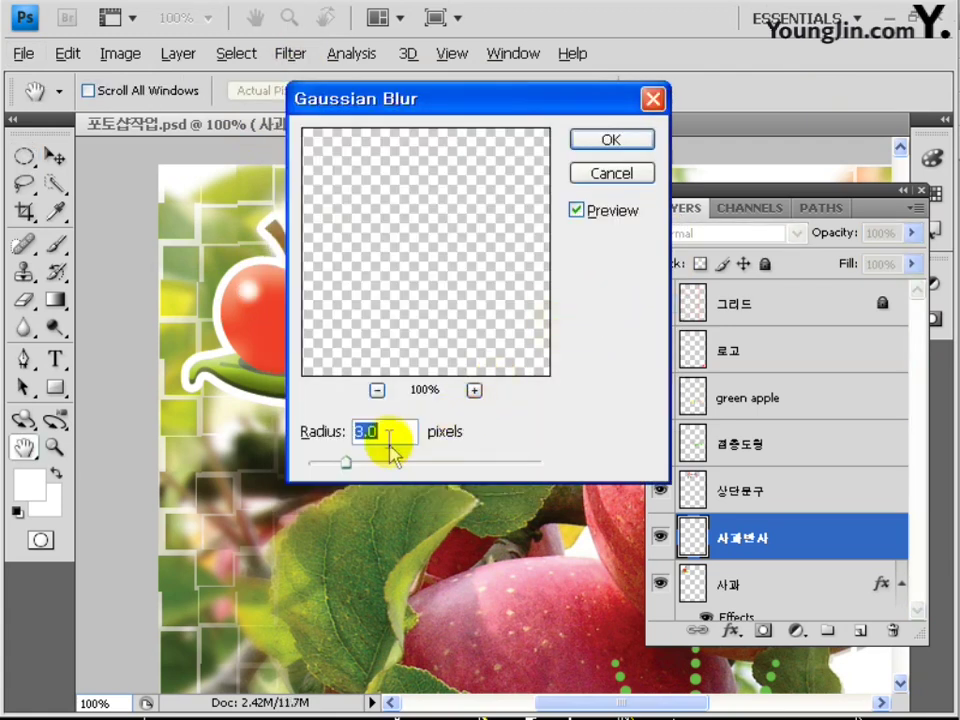
left_click(633, 145)
left_click_drag(325, 286, 252, 316)
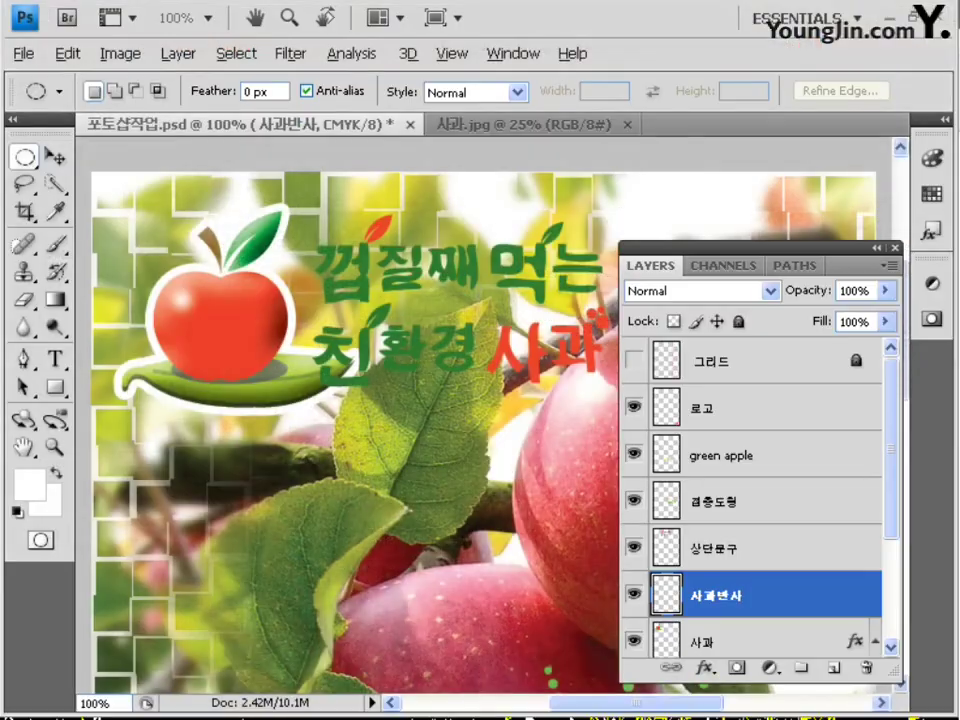
Step: Add a white 5 px outside Stroke to the 상단문구 layer and apply the layer style
left_click(718, 550)
double_click(811, 545)
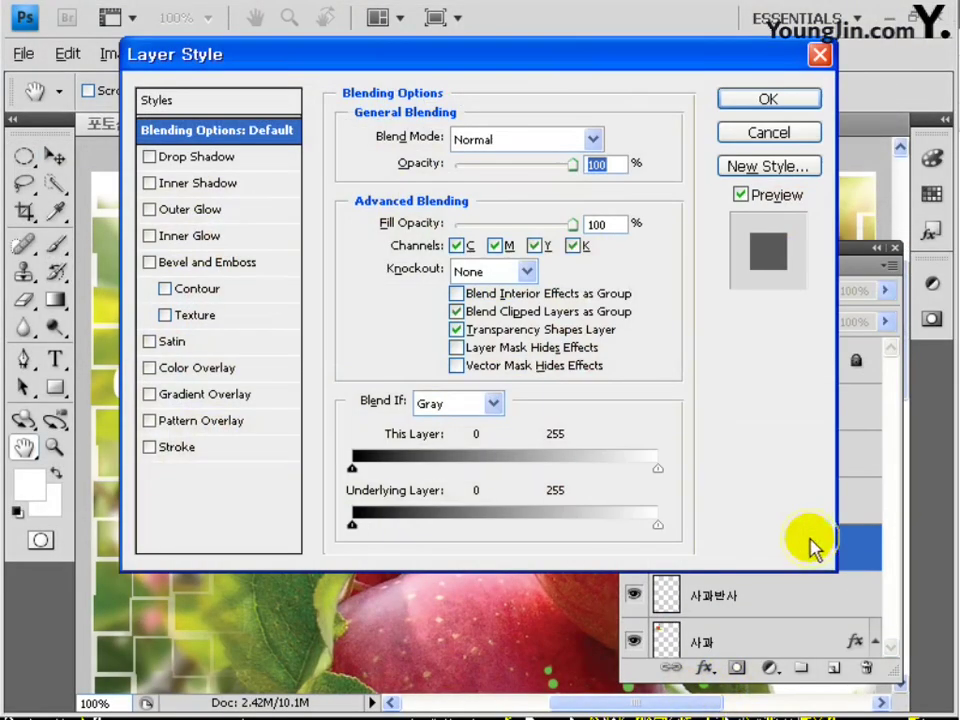
left_click(182, 448)
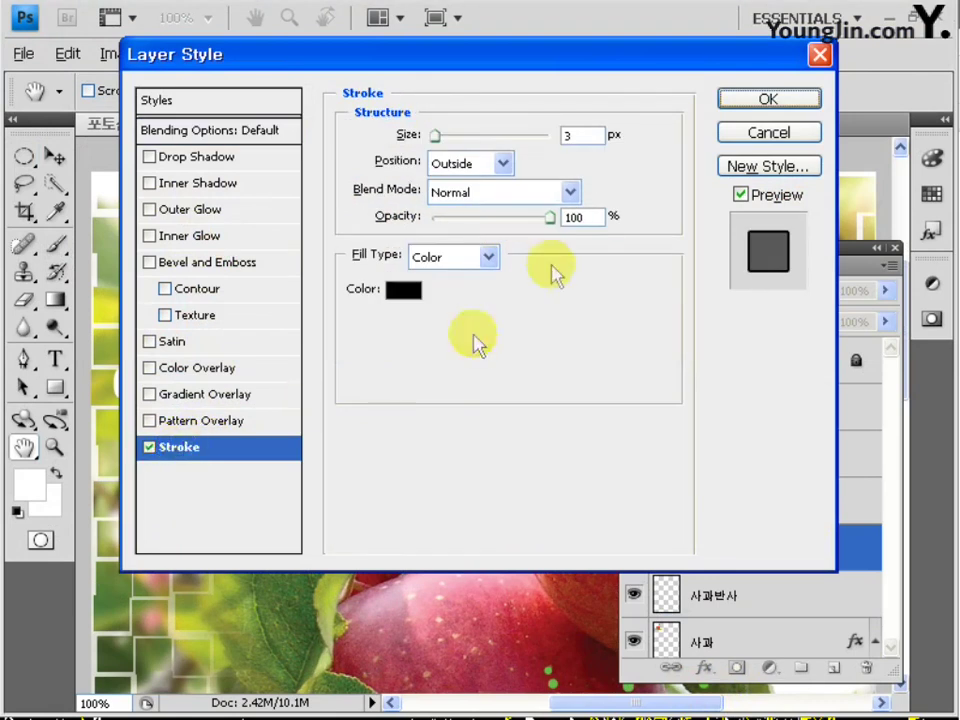
double_click(570, 135)
type("5")
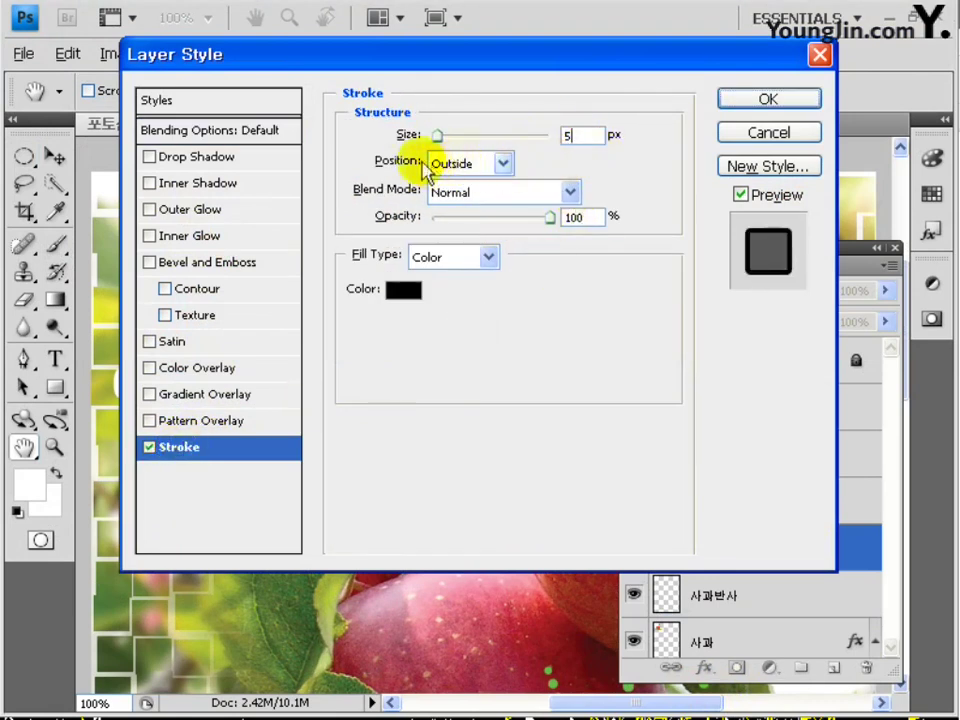
left_click(403, 289)
left_click(172, 140)
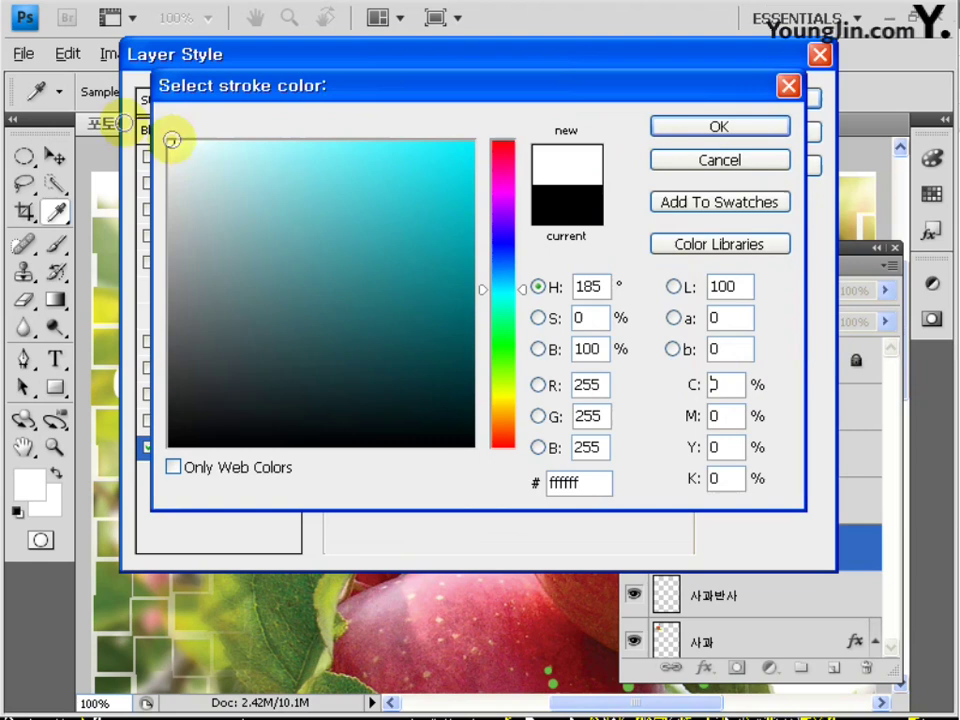
left_click(765, 128)
left_click(768, 100)
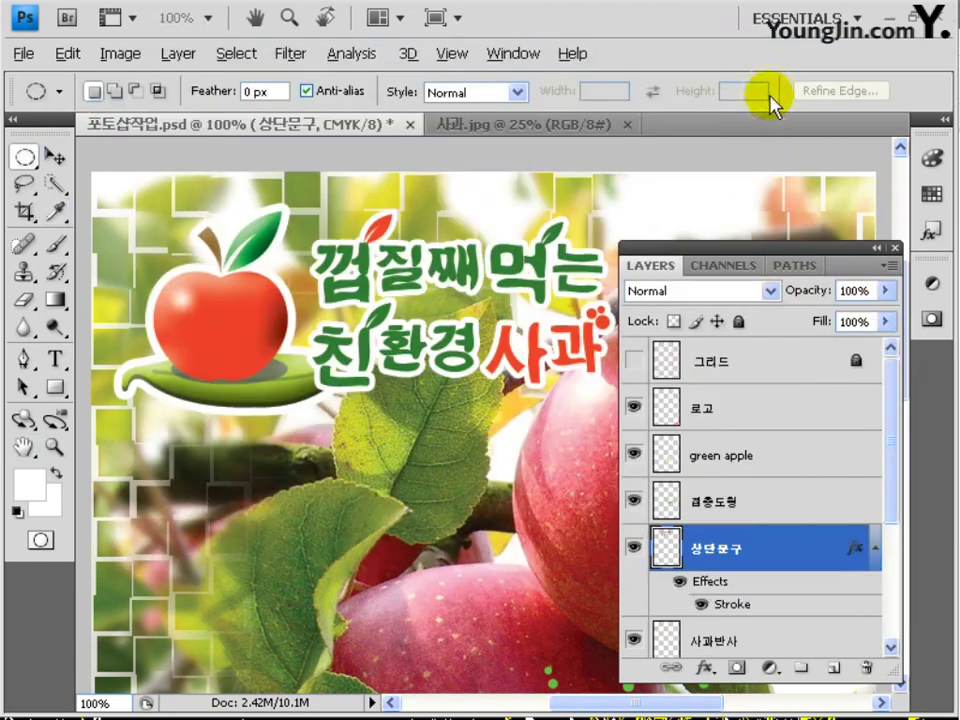
Step: Select the 점층도형 layer with the dotted rays and lock its transparent pixels
left_click(57, 160)
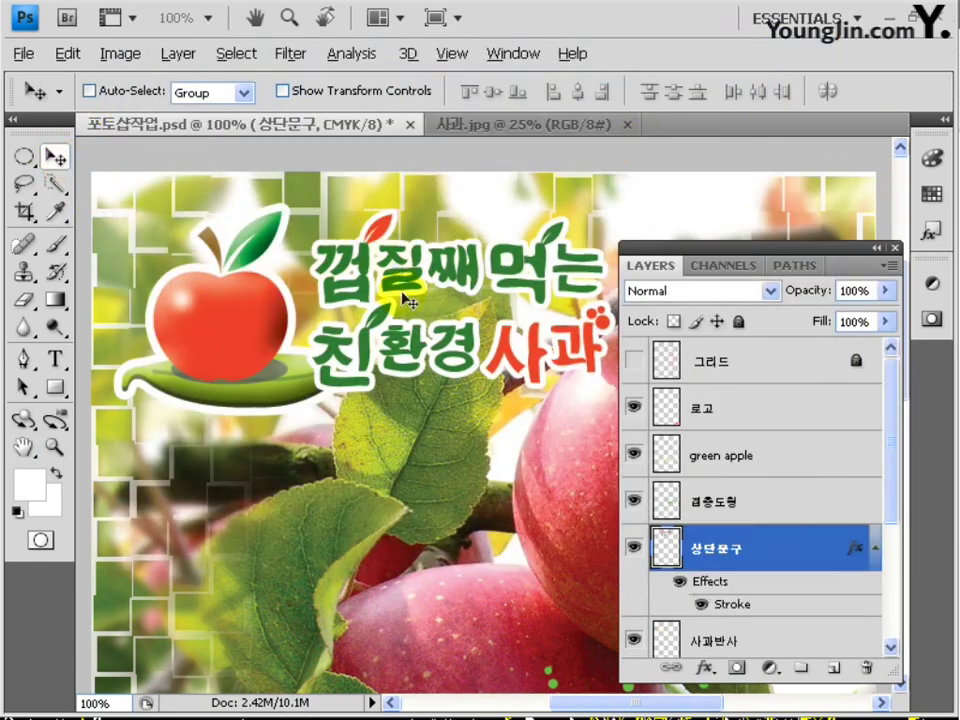
left_click(466, 378, "alt")
left_click(476, 381, "alt")
left_click_drag(476, 381, 380, 343)
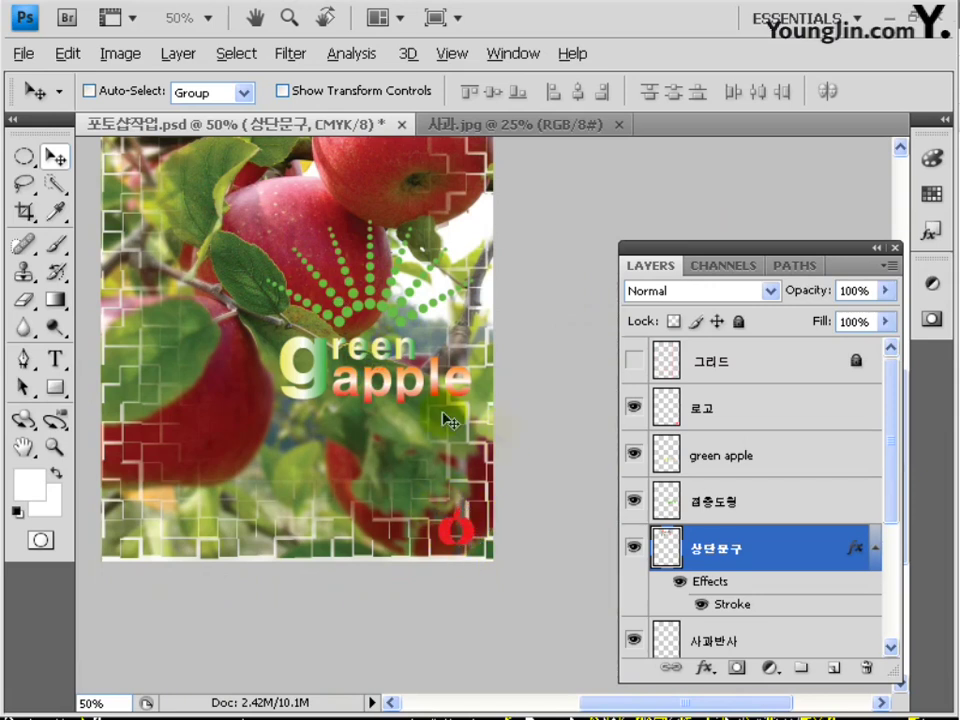
left_click_drag(420, 417, 449, 430)
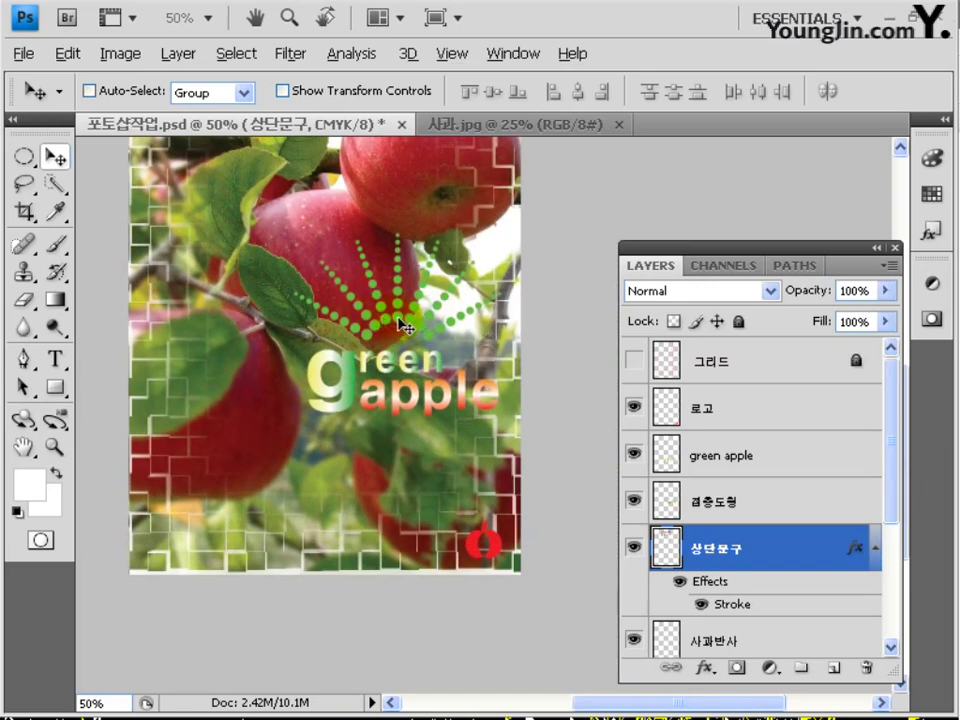
left_click(733, 505)
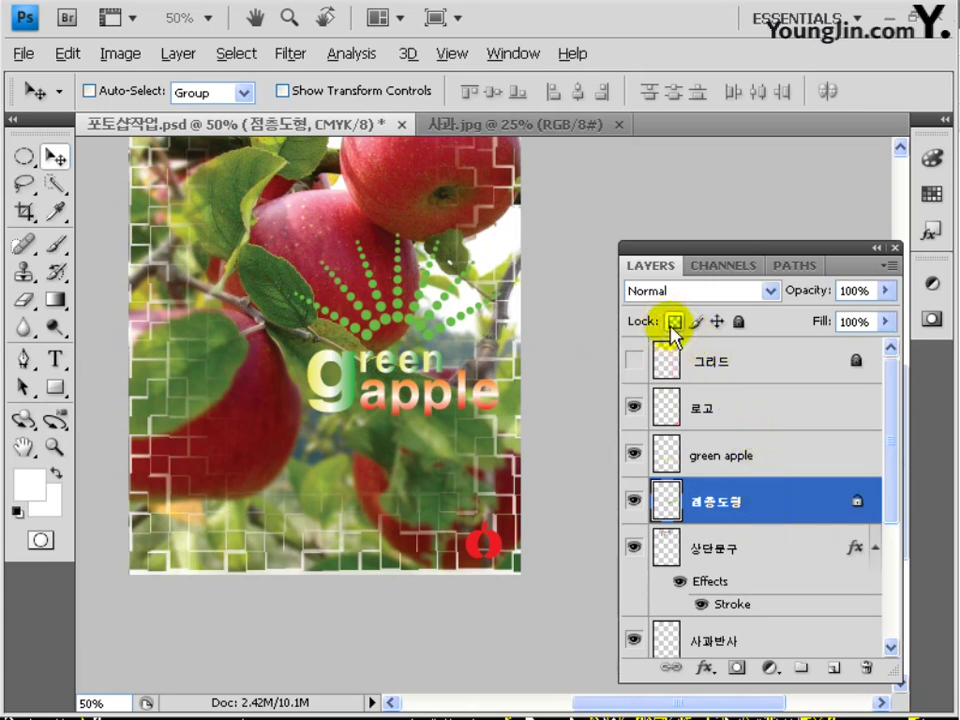
Step: Open the Gradient tool's gradient for editing and set its starting colour stop to C 0, M 0, Y 100, K 0
left_click(58, 302)
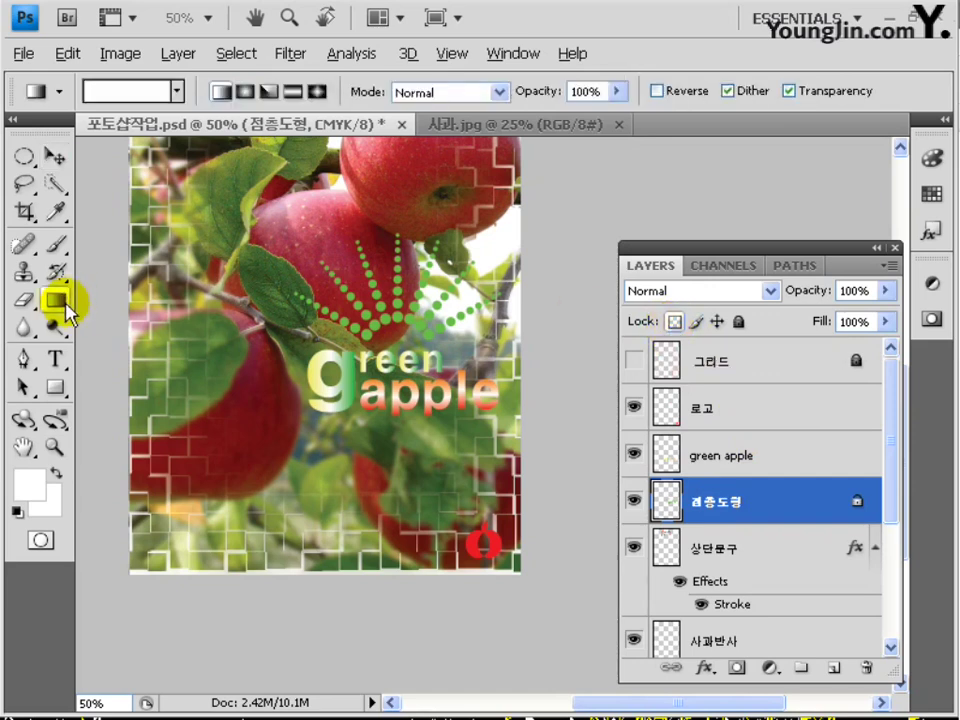
left_click(130, 96)
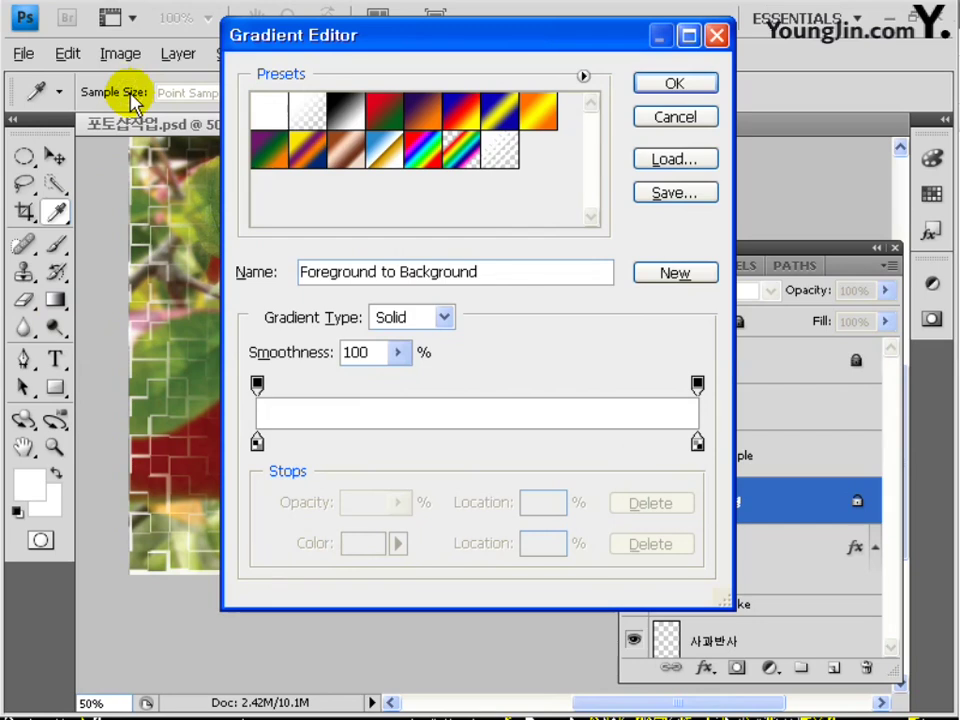
double_click(257, 442)
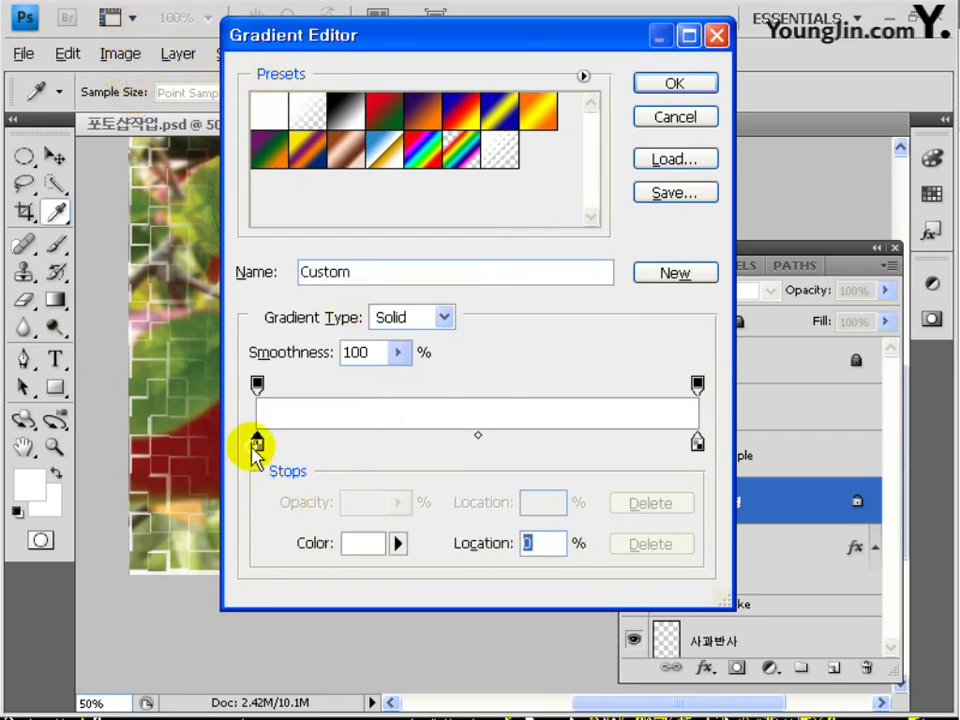
type("0")
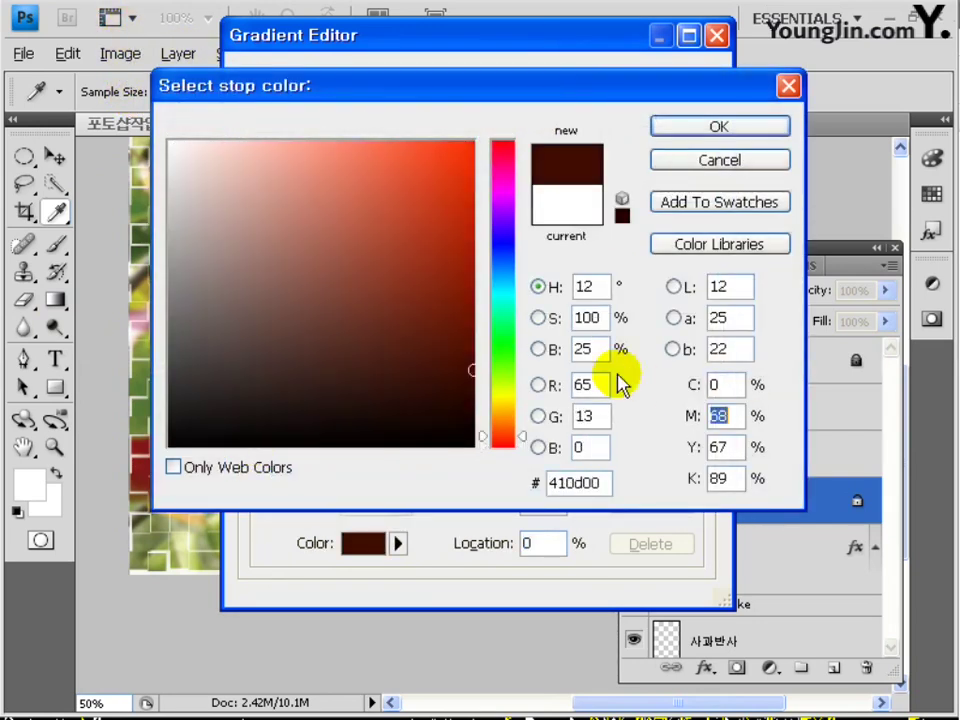
type("0")
key("Tab")
type("100")
key("Tab")
type("0")
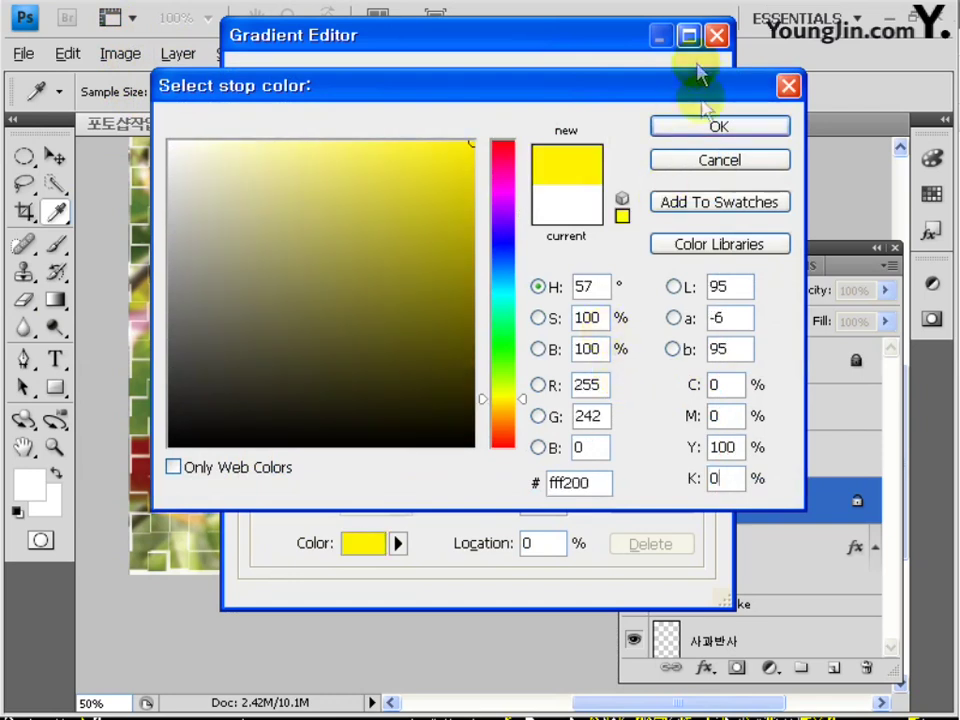
left_click(717, 127)
Step: Set the gradient's ending colour stop to C 60, M 0, Y 100, K 0
double_click(694, 439)
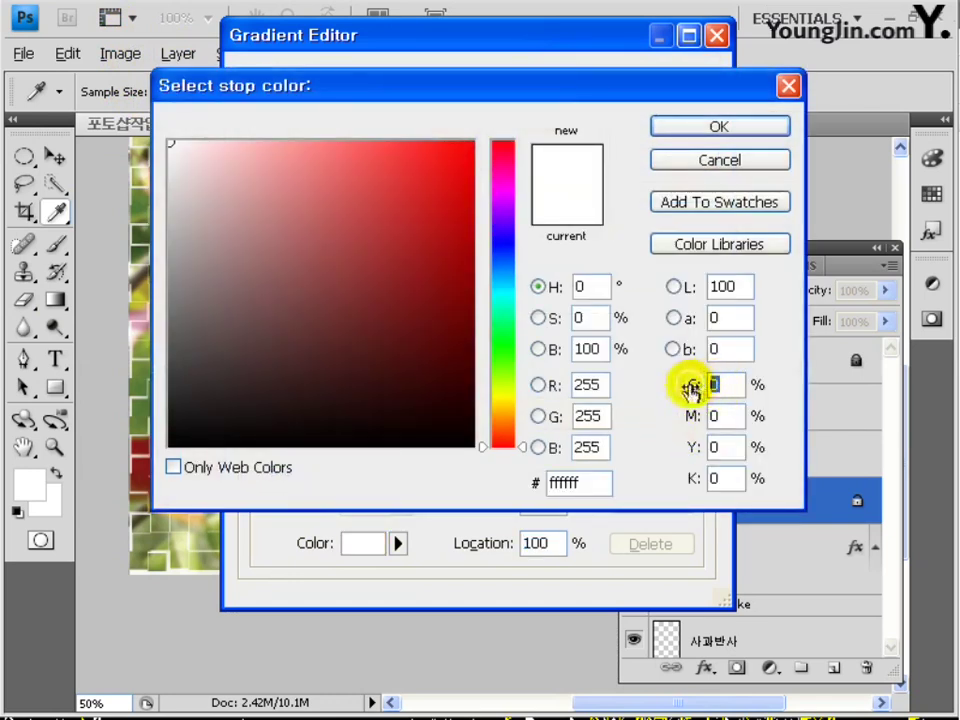
type("60")
key("Tab")
type("1")
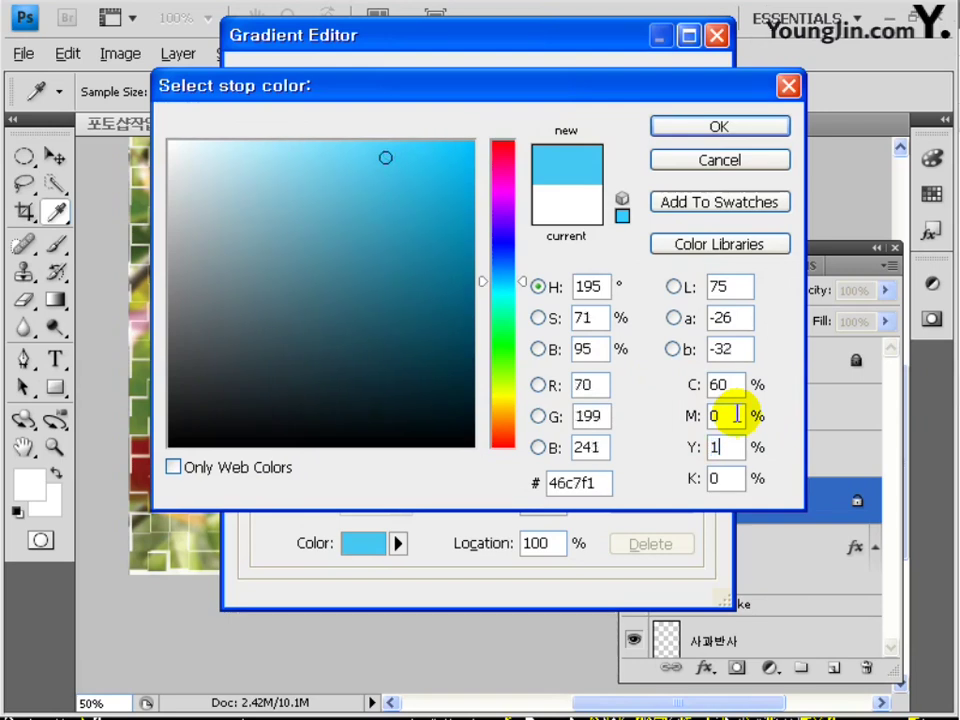
type("00")
key("Tab")
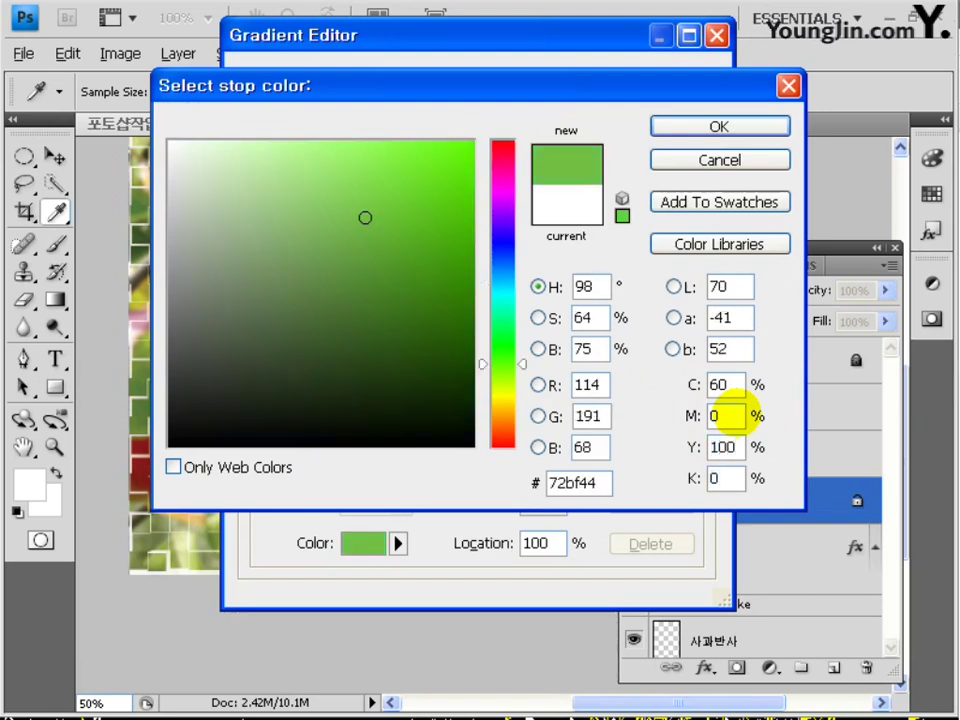
left_click(681, 131)
Step: Add a white colour stop, make the gradient run only from white to green, and accept it
left_click(478, 438)
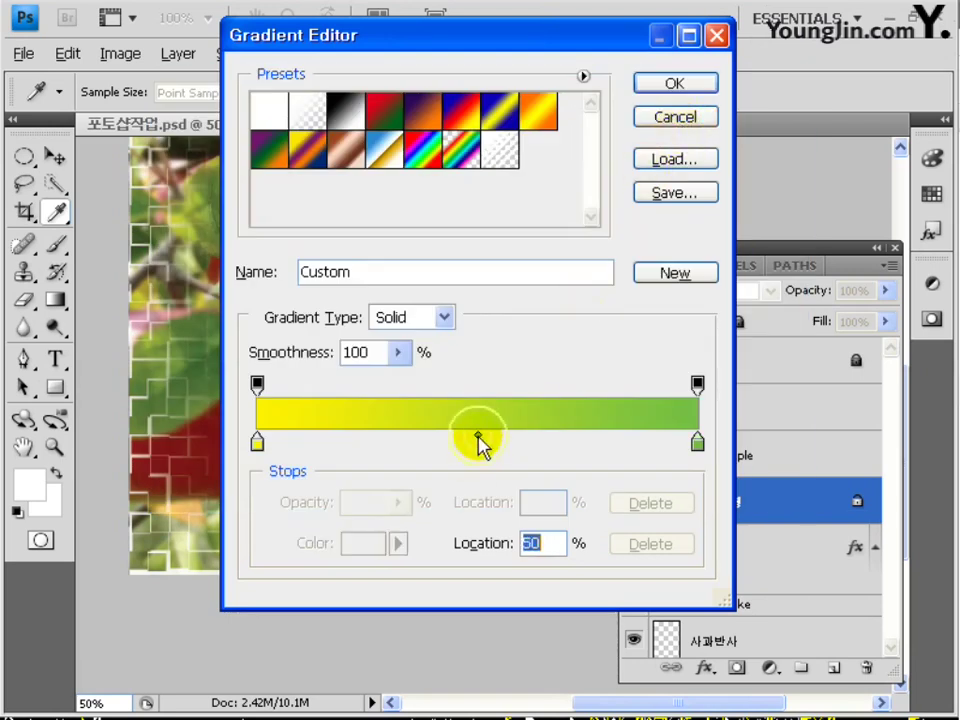
double_click(479, 443)
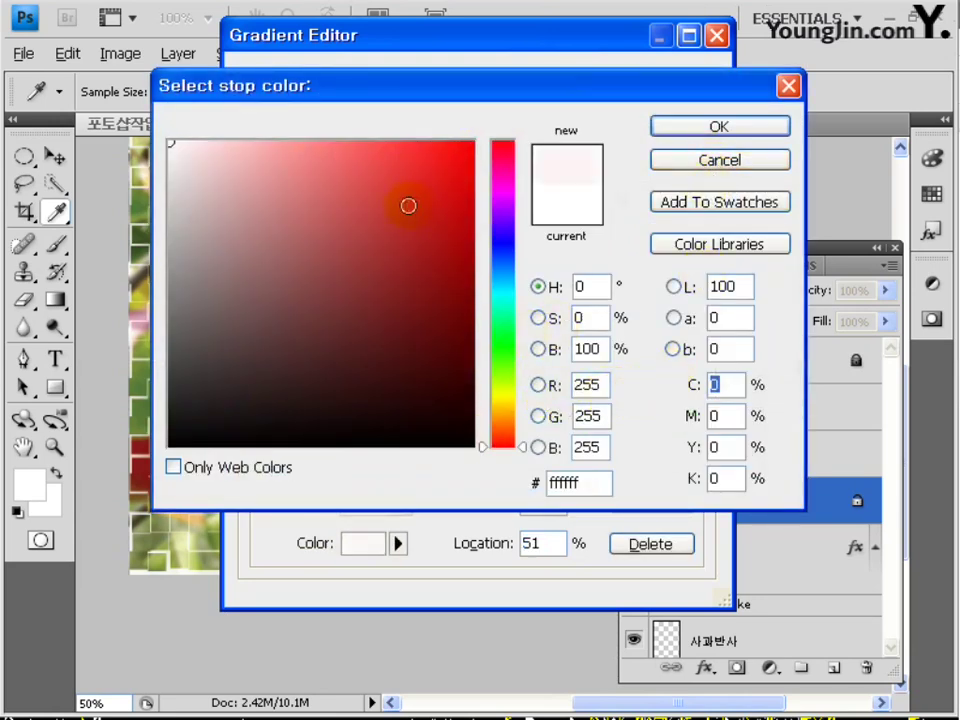
left_click(740, 130)
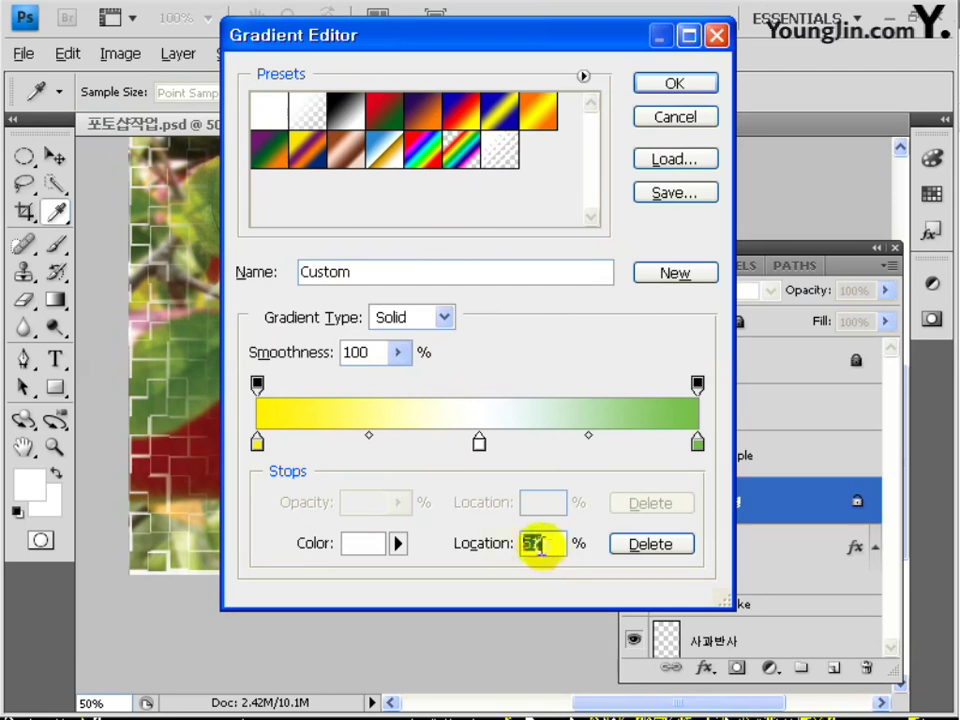
left_click(660, 88)
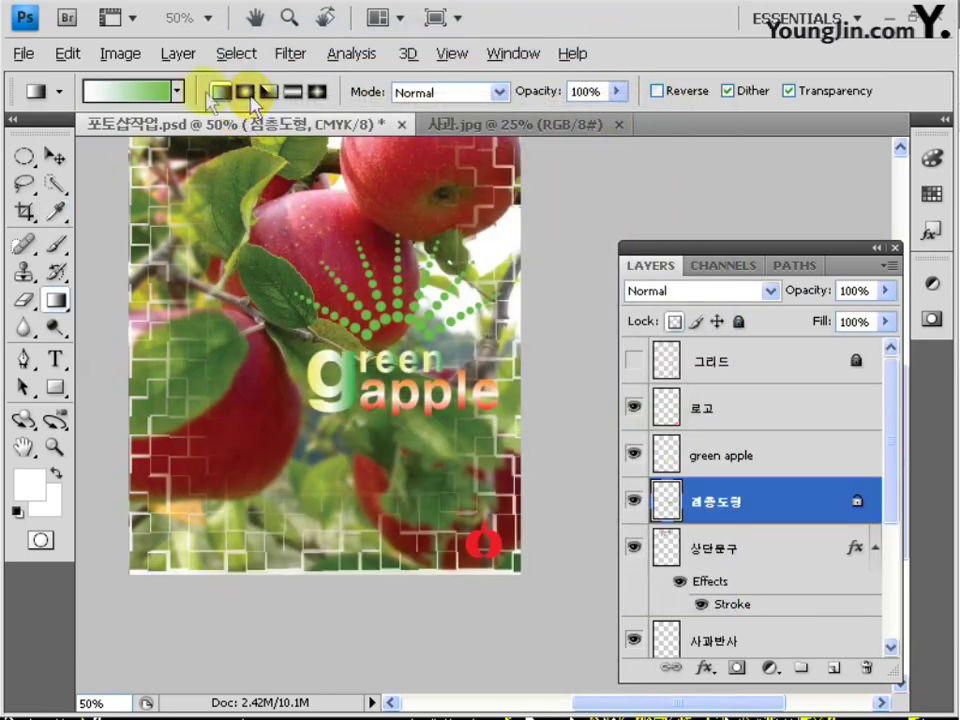
Step: Recolour the dotted rays on the 점층도형 layer with a linear gradient from white at their upper ends to green at their base
left_click(210, 92)
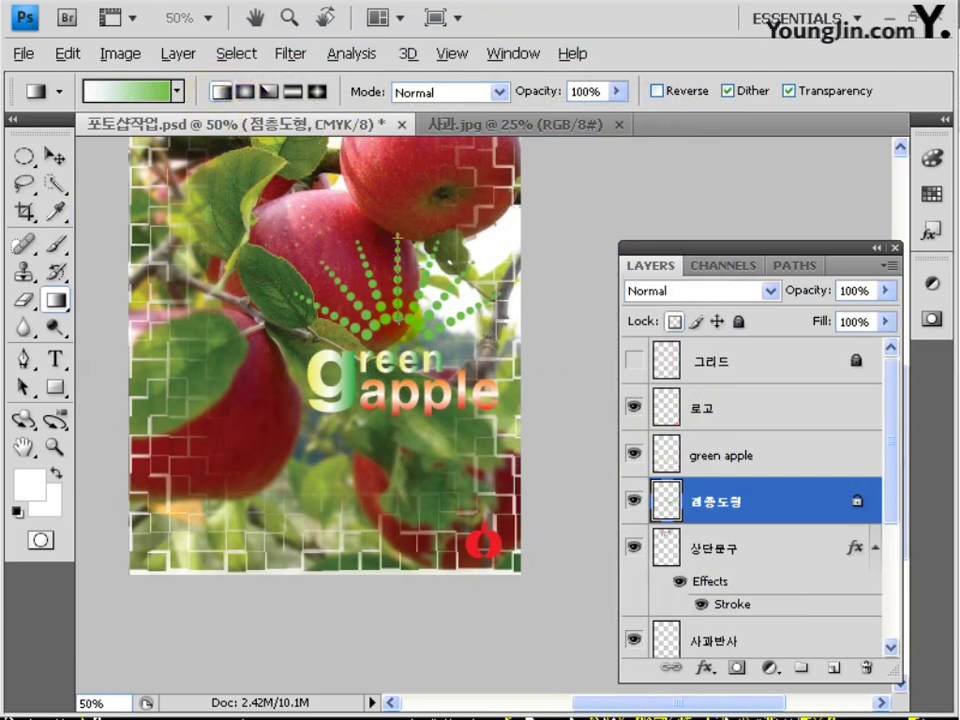
left_click_drag(396, 236, 602, 370)
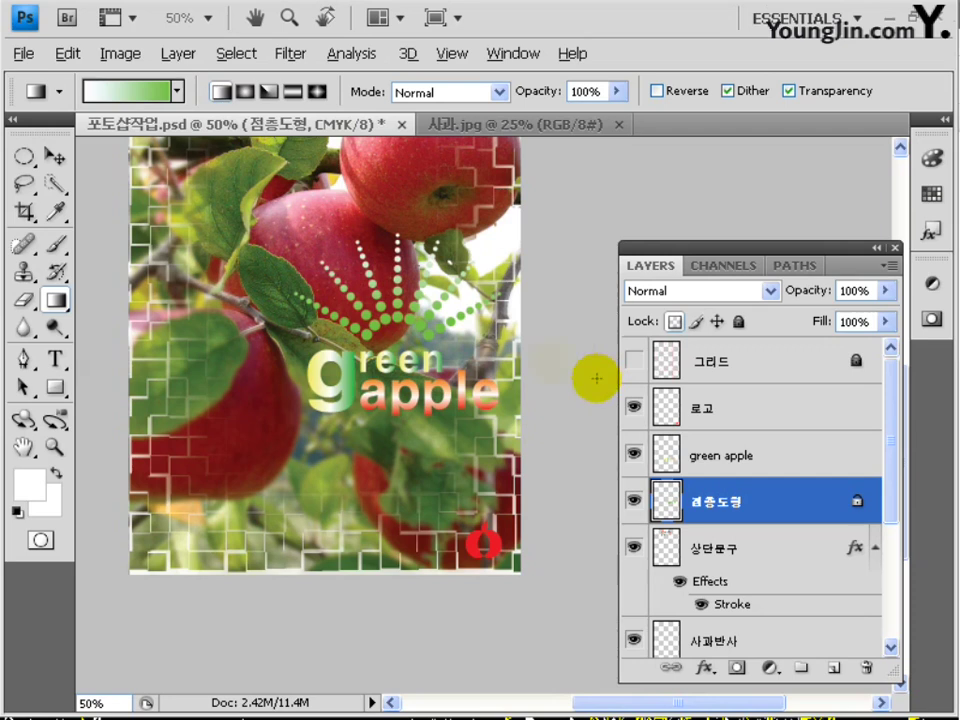
left_click(24, 156)
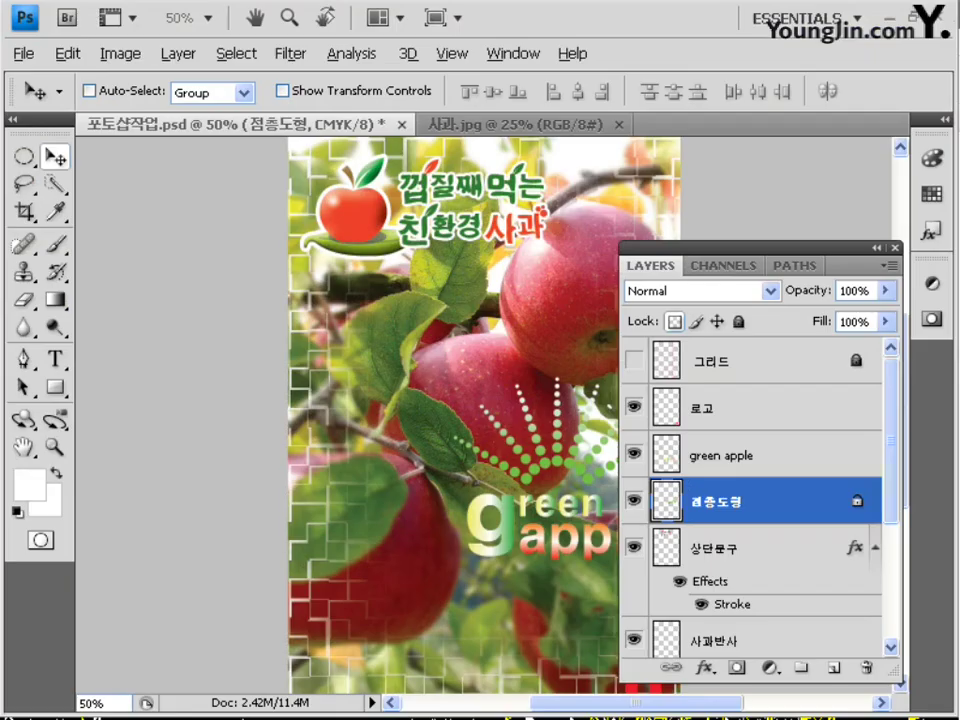
Step: Add a Drop Shadow to the green apple layer with 87% opacity and 20% spread, and apply the layer style
double_click(857, 454)
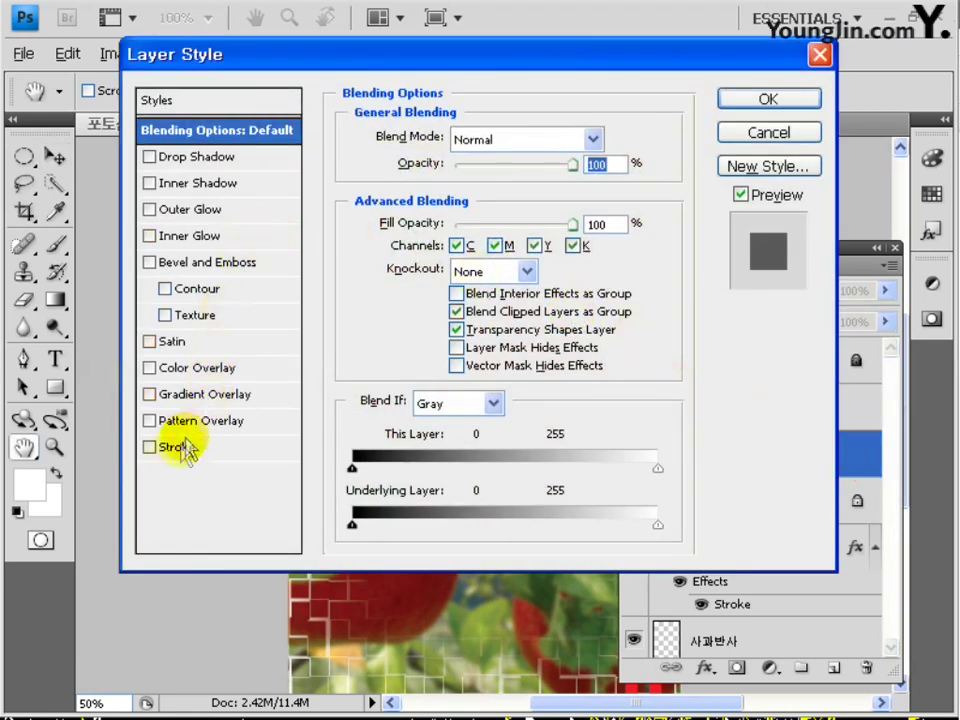
left_click(180, 157)
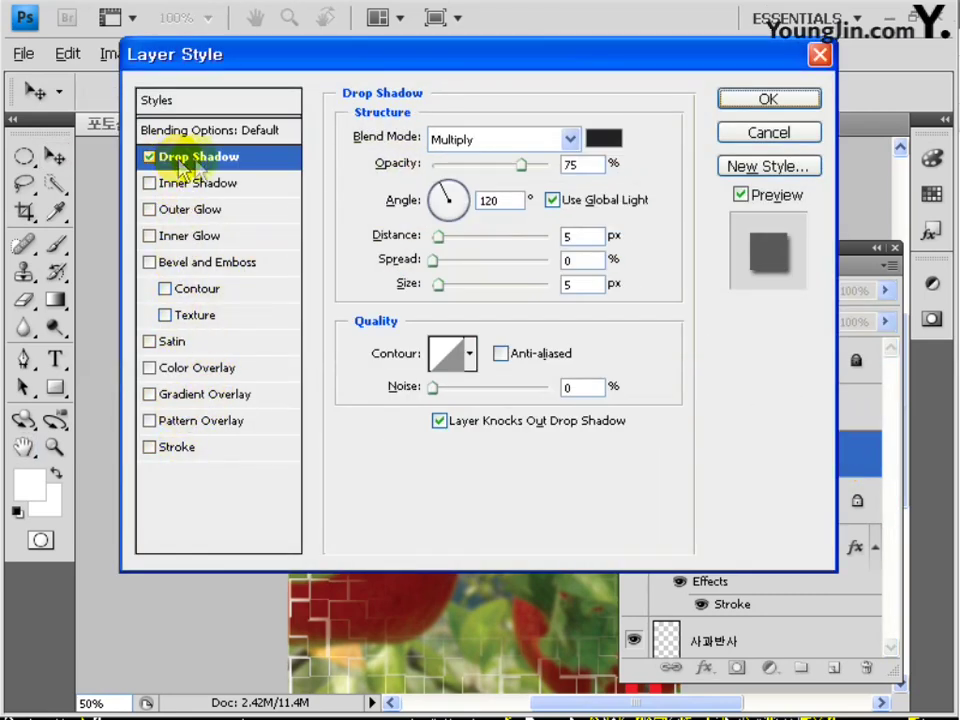
left_click(522, 166)
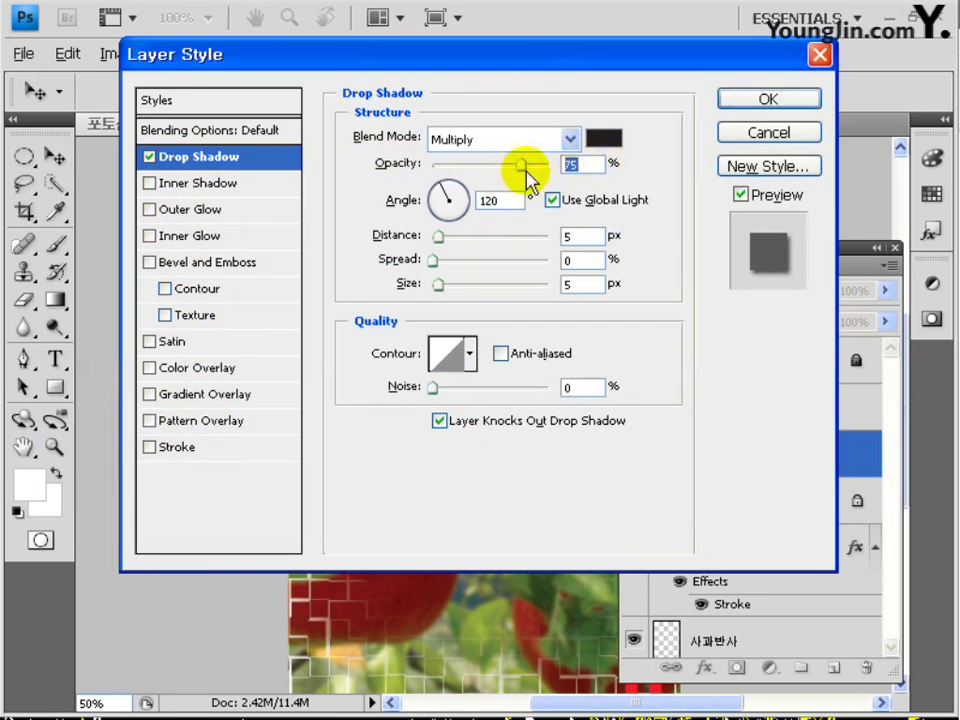
key("Tab")
key("Tab")
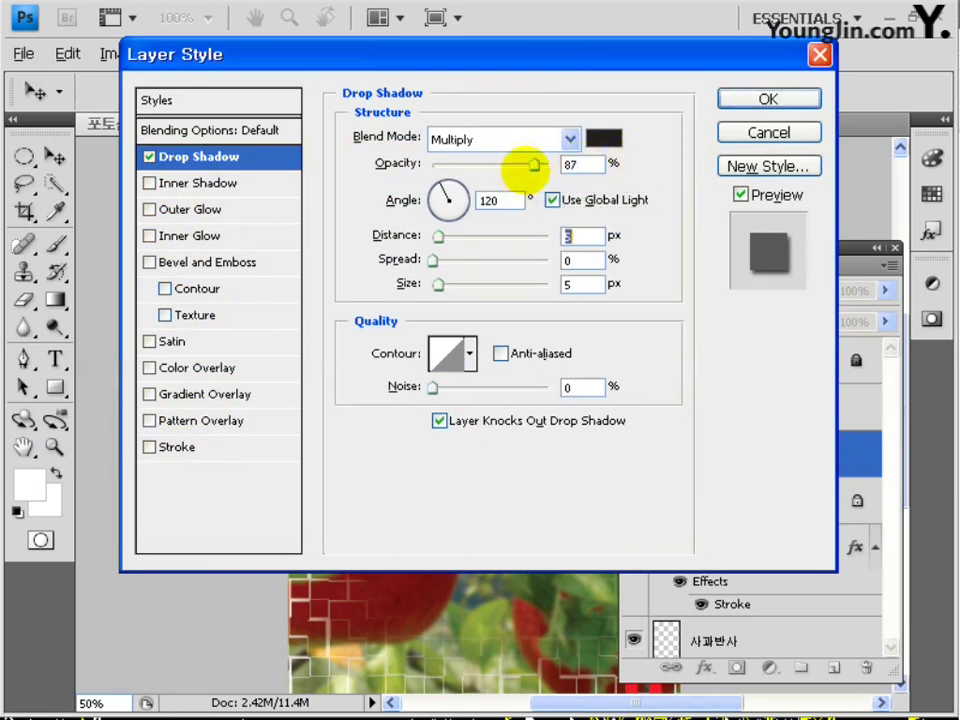
key("Tab")
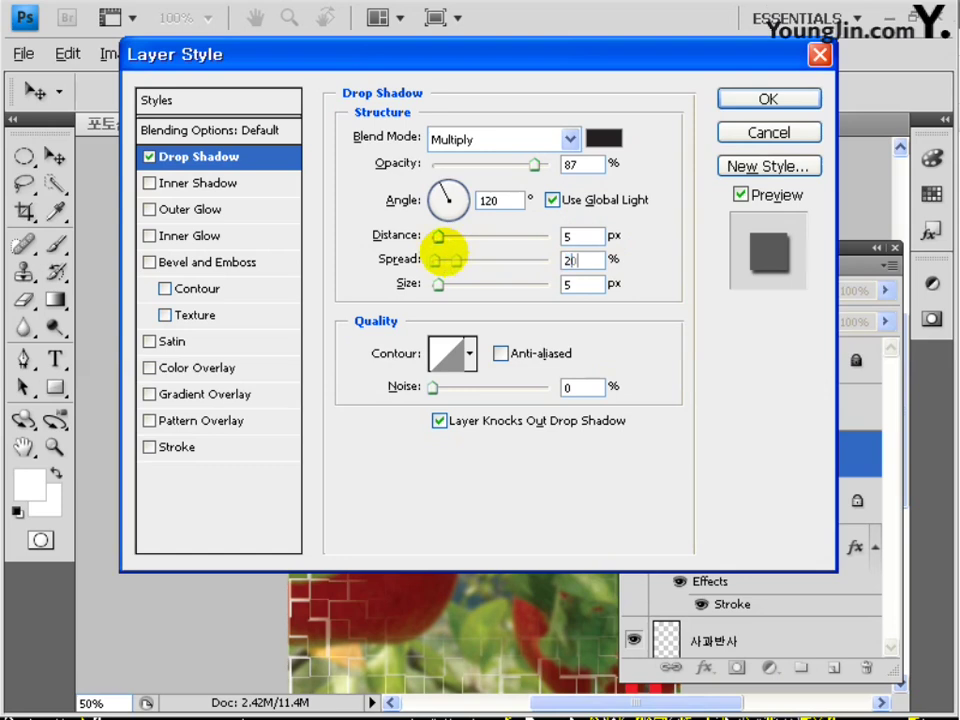
type("20")
left_click(768, 99)
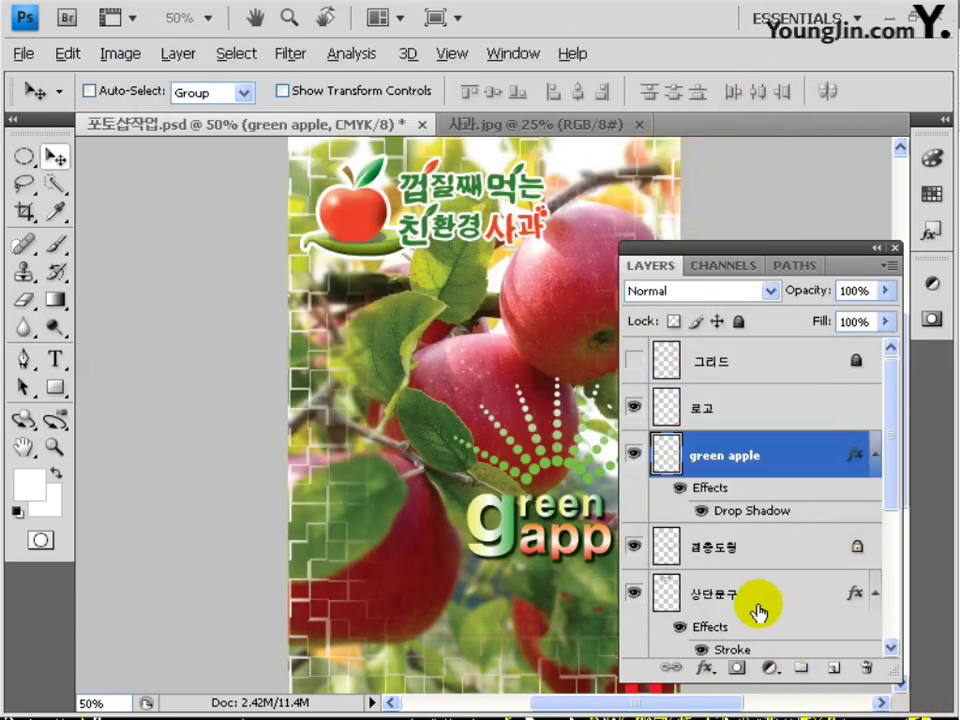
Step: Add an Outer Glow to the 로고 layer with 80% opacity and a white glow colour
double_click(790, 400)
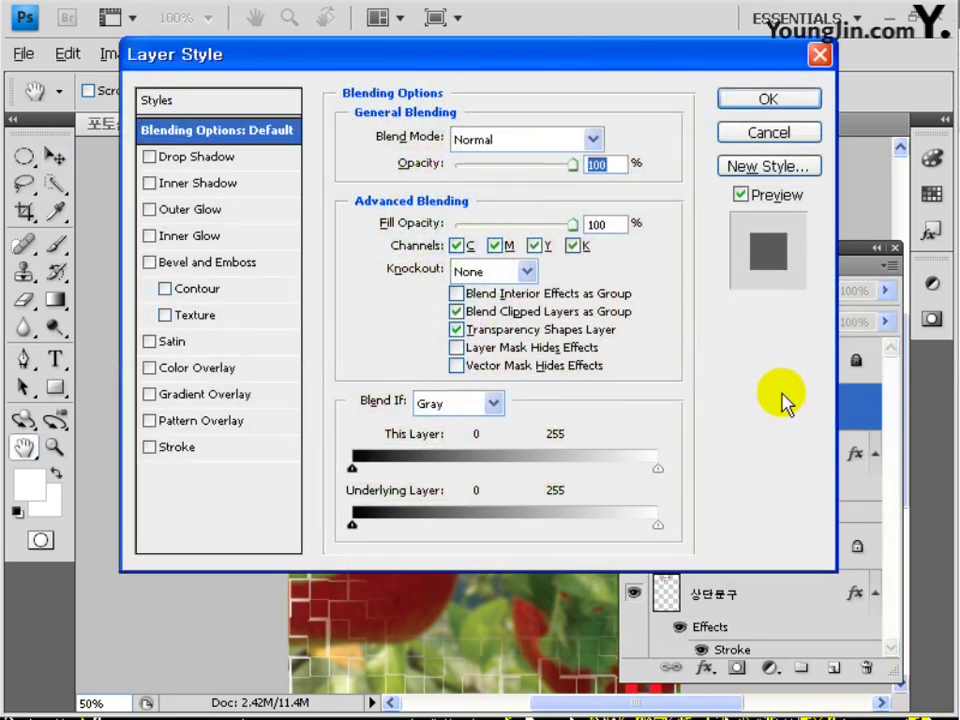
left_click(176, 211)
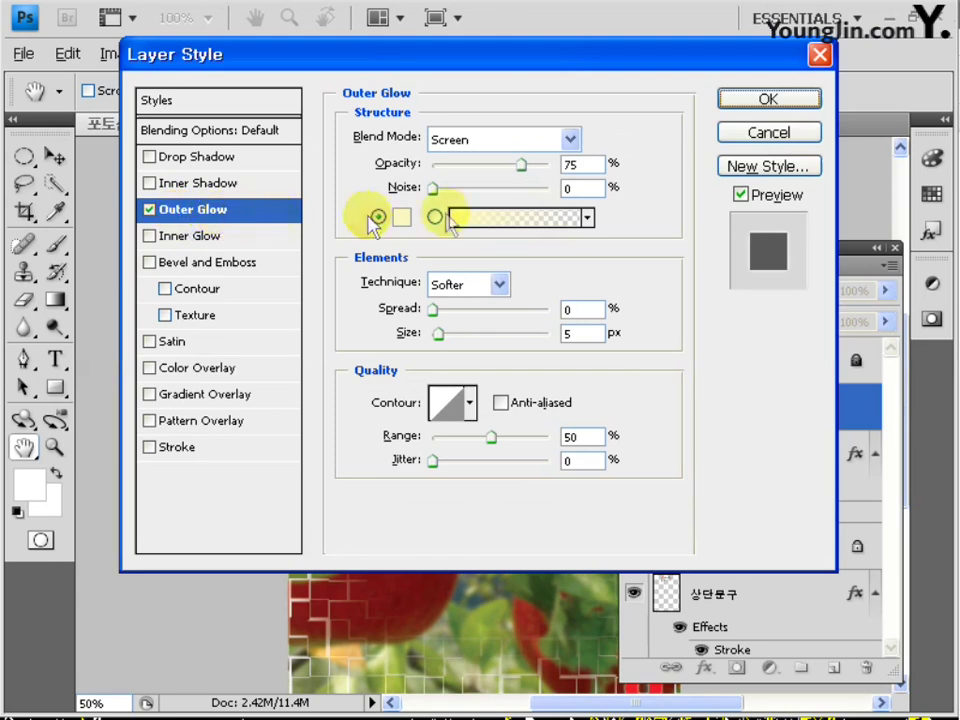
double_click(570, 164)
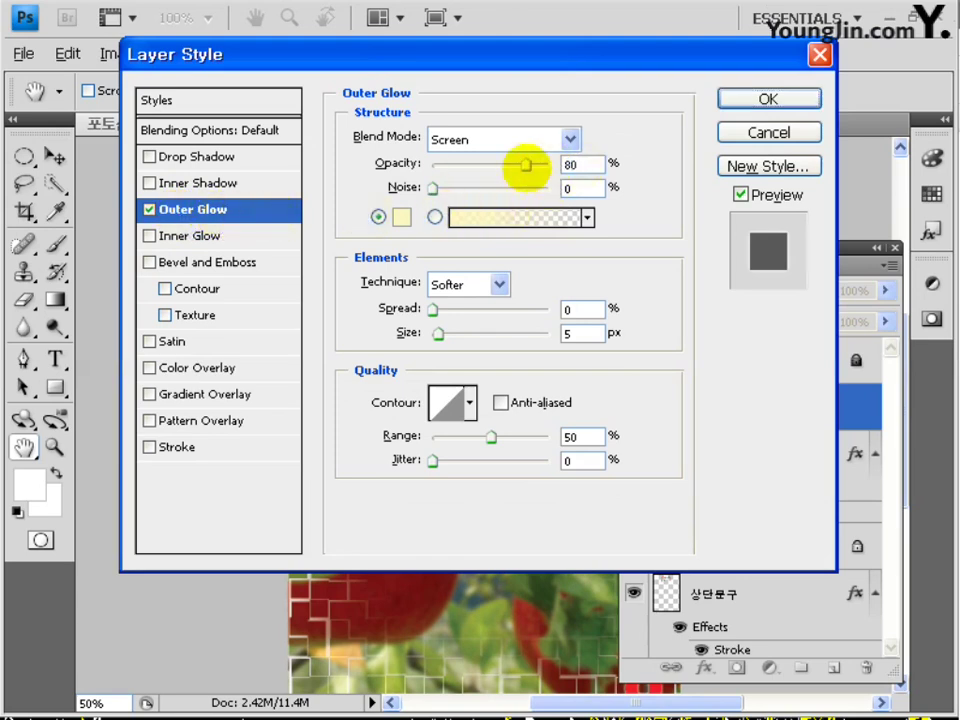
left_click(403, 217)
left_click_drag(306, 242, 167, 140)
left_click(714, 126)
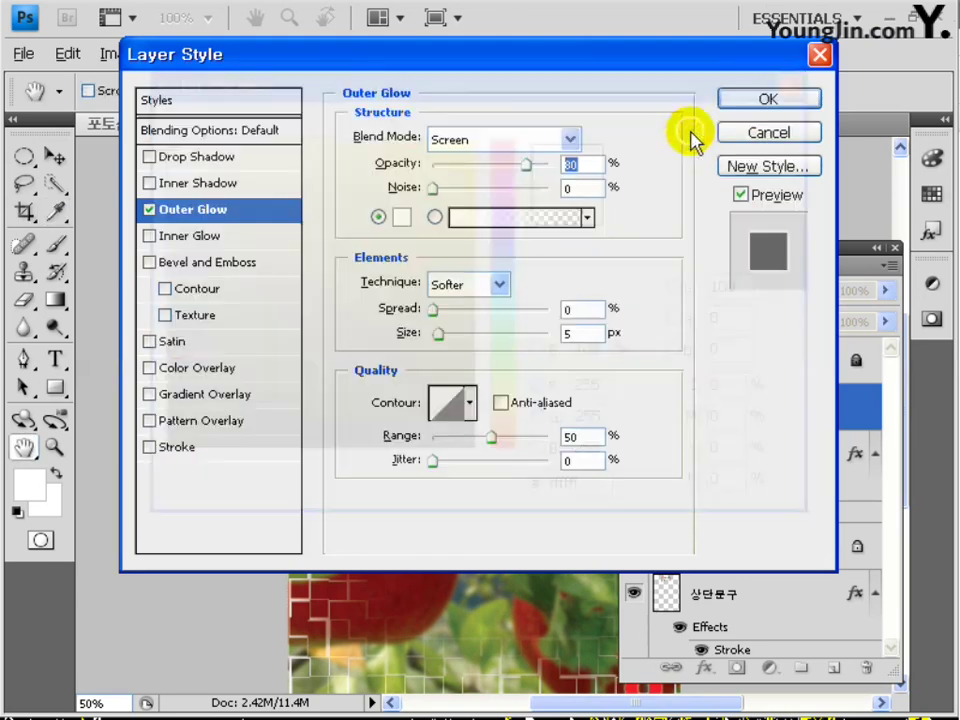
Step: Set the glow's spread to 5% and size to 20 px, apply it, and set the 로고 layer's opacity to 80%
double_click(573, 311)
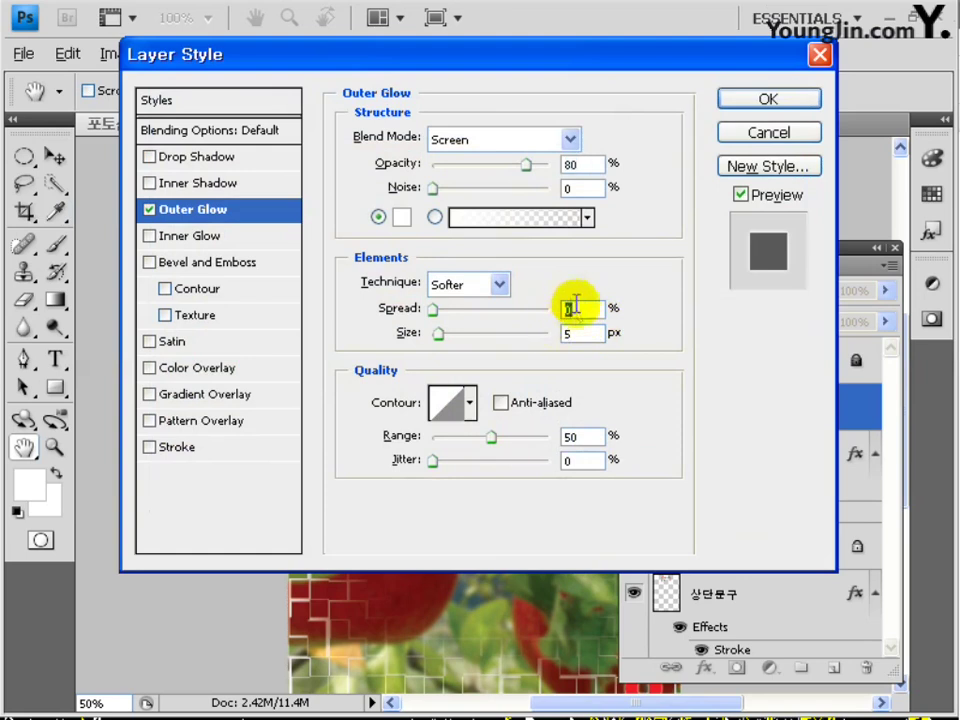
type("5")
key("Tab")
type("02")
double_click(575, 333)
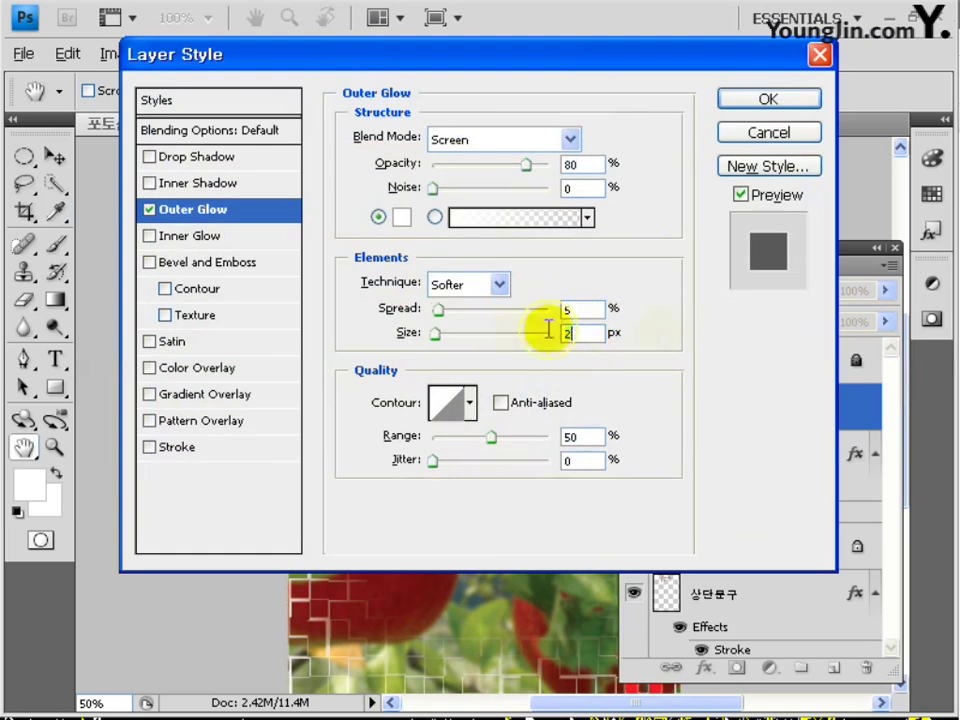
type("20")
left_click(766, 99)
double_click(855, 290)
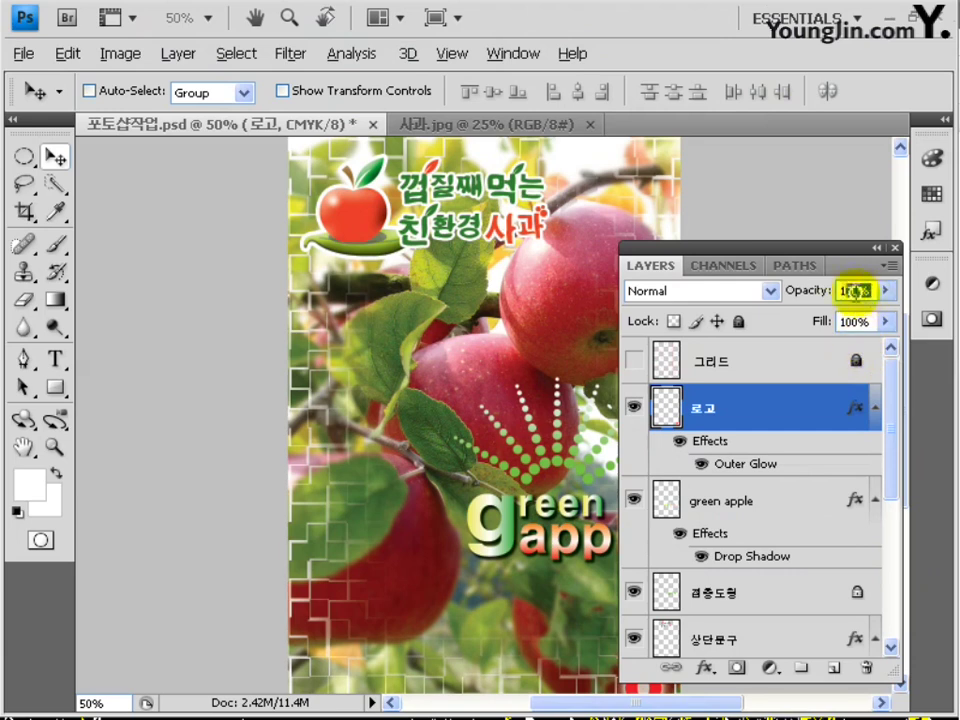
type("80")
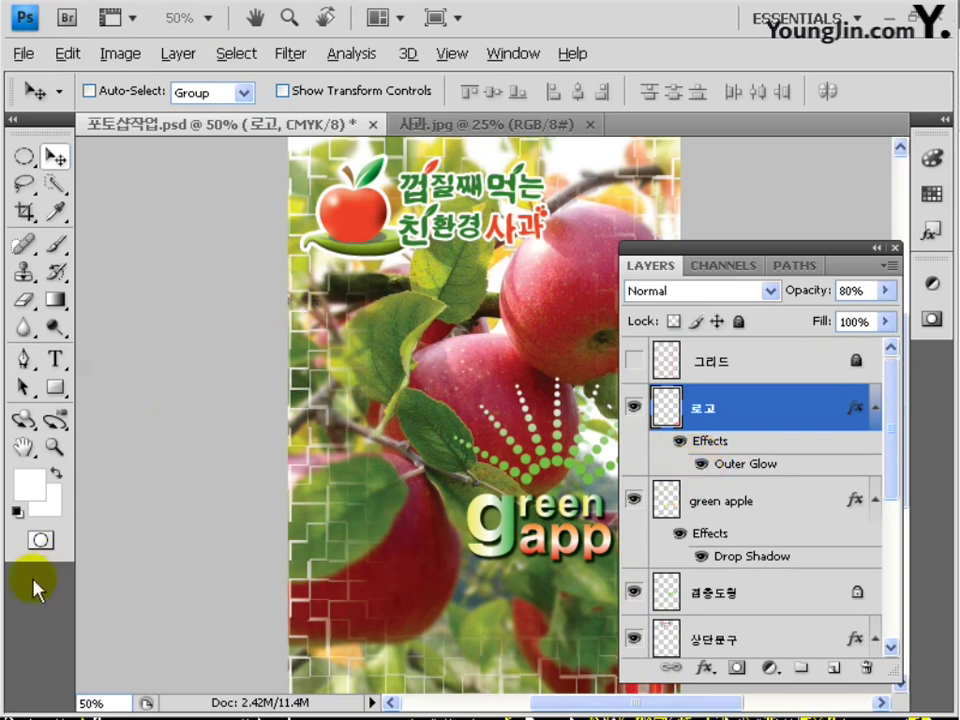
Step: Open the 꽃 image, copy all of it into the poster, and move the pasted photo down over the lower apples
key("ctrl+o")
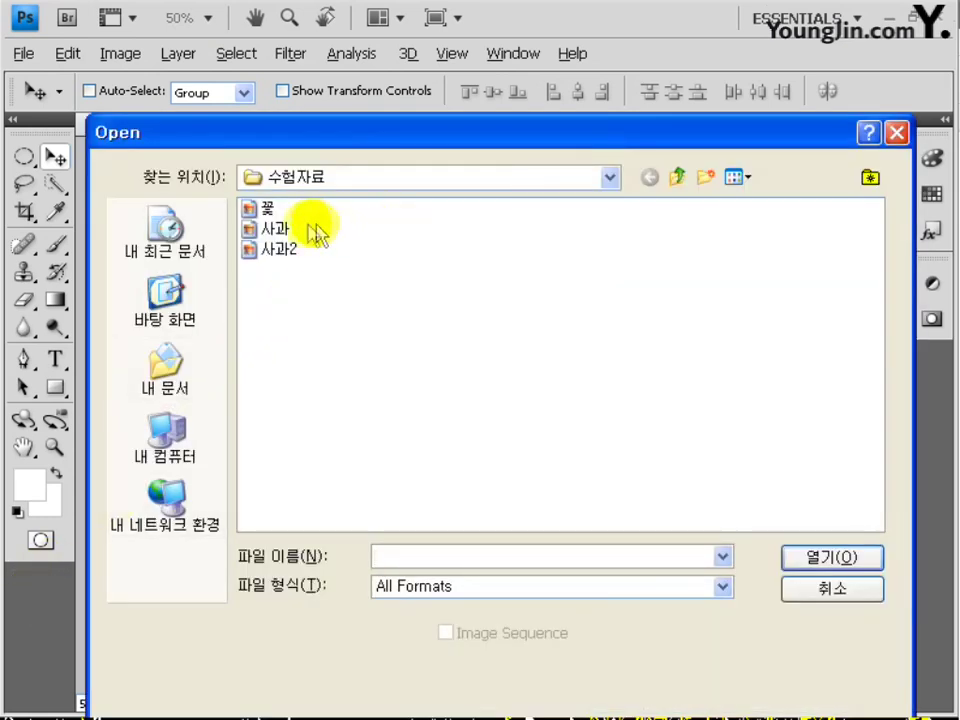
left_click(266, 209)
double_click(266, 209)
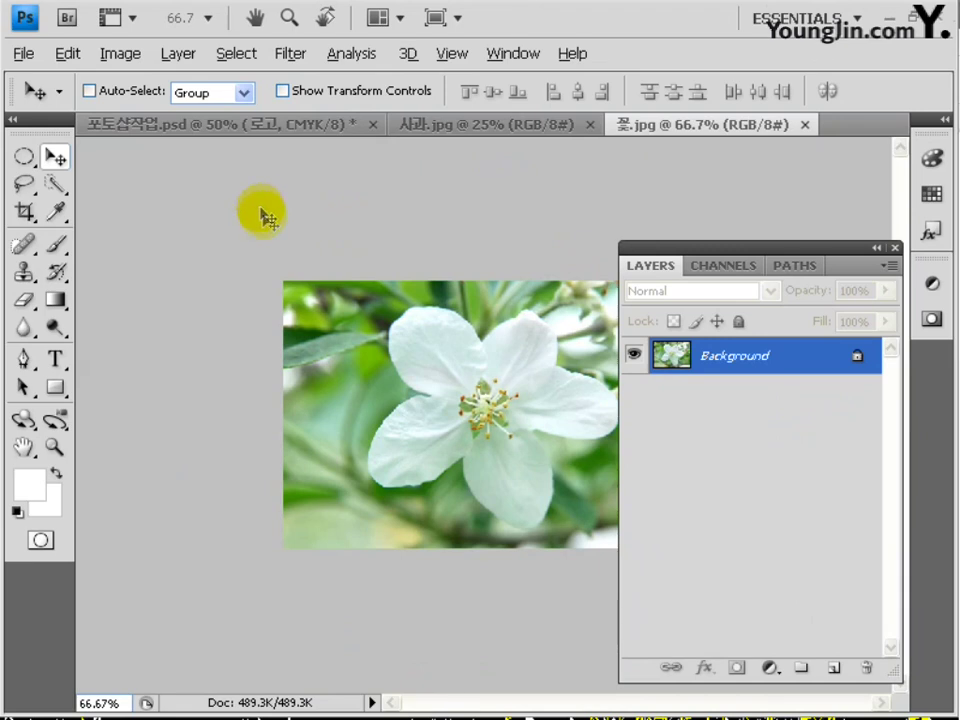
key("ctrl+a")
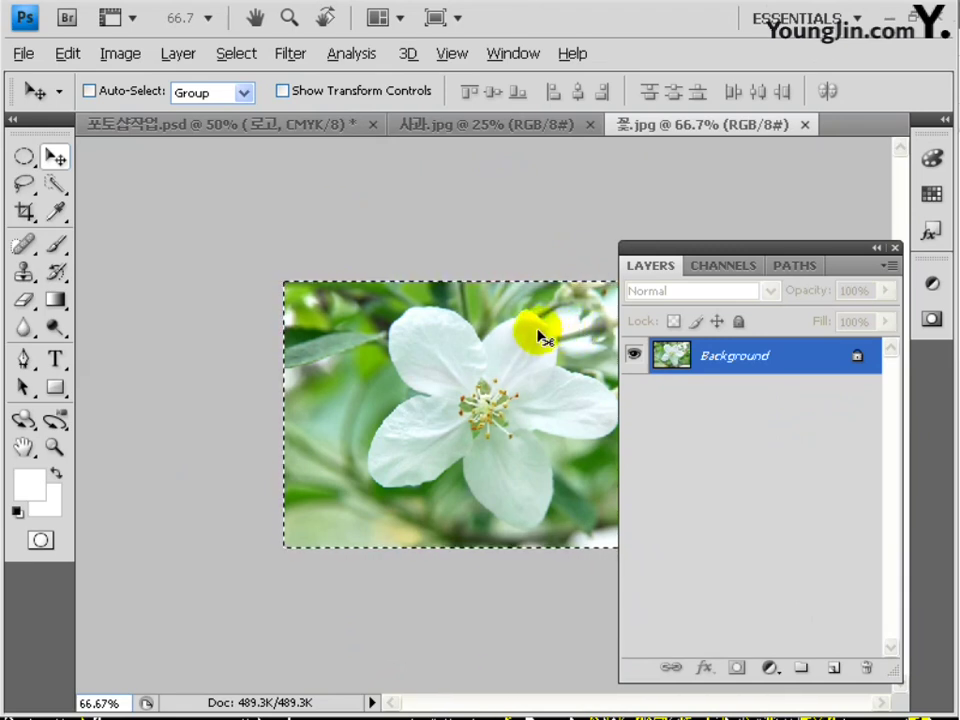
left_click(277, 123)
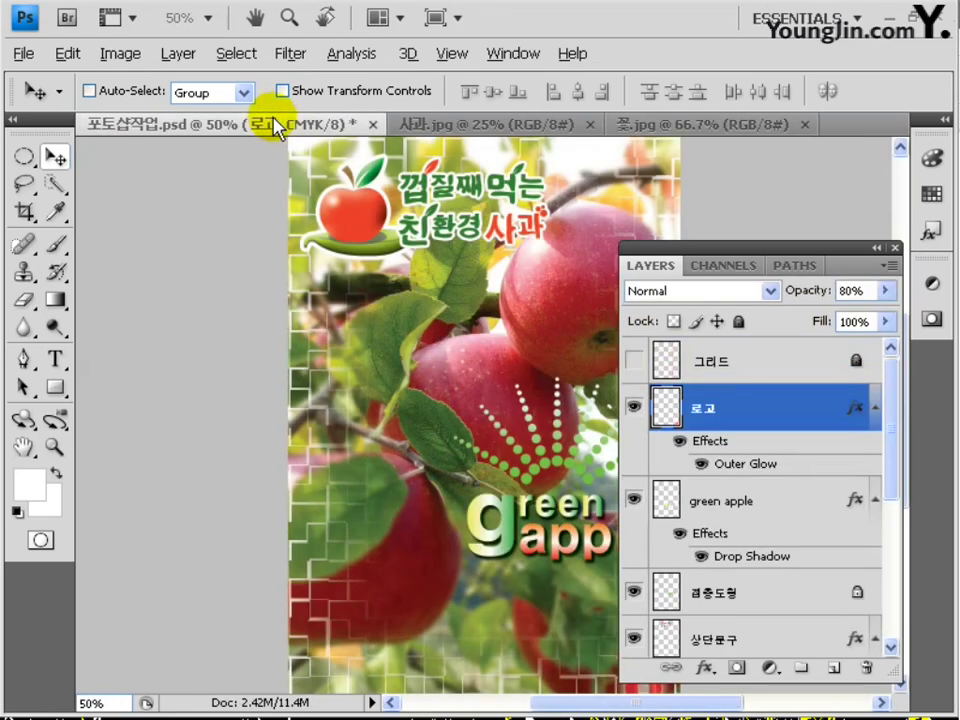
key("ctrl+v")
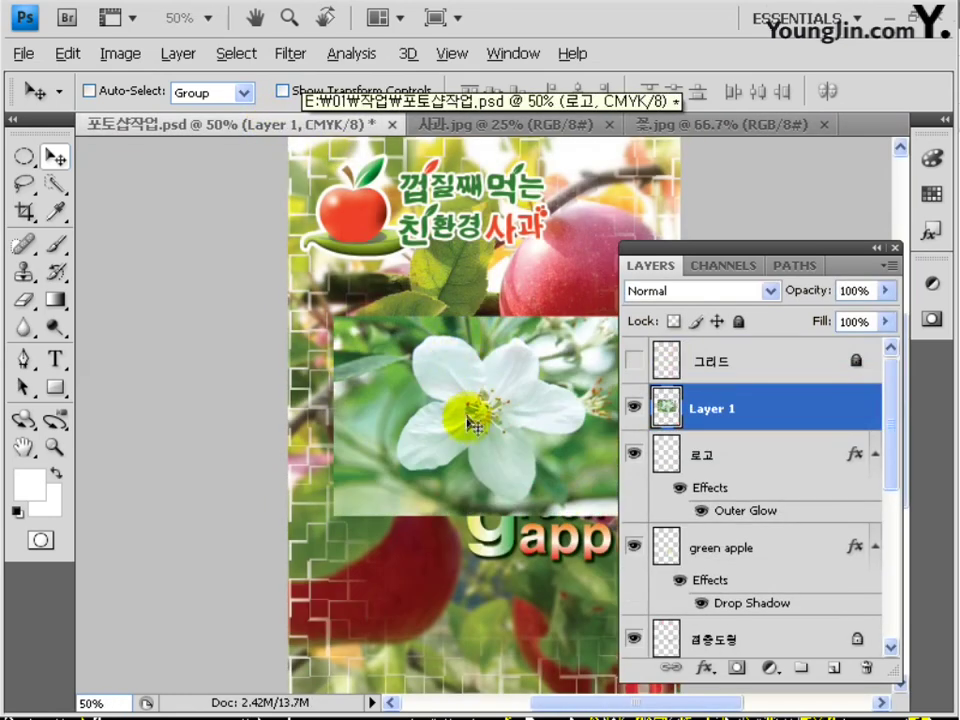
left_click_drag(467, 418, 440, 520)
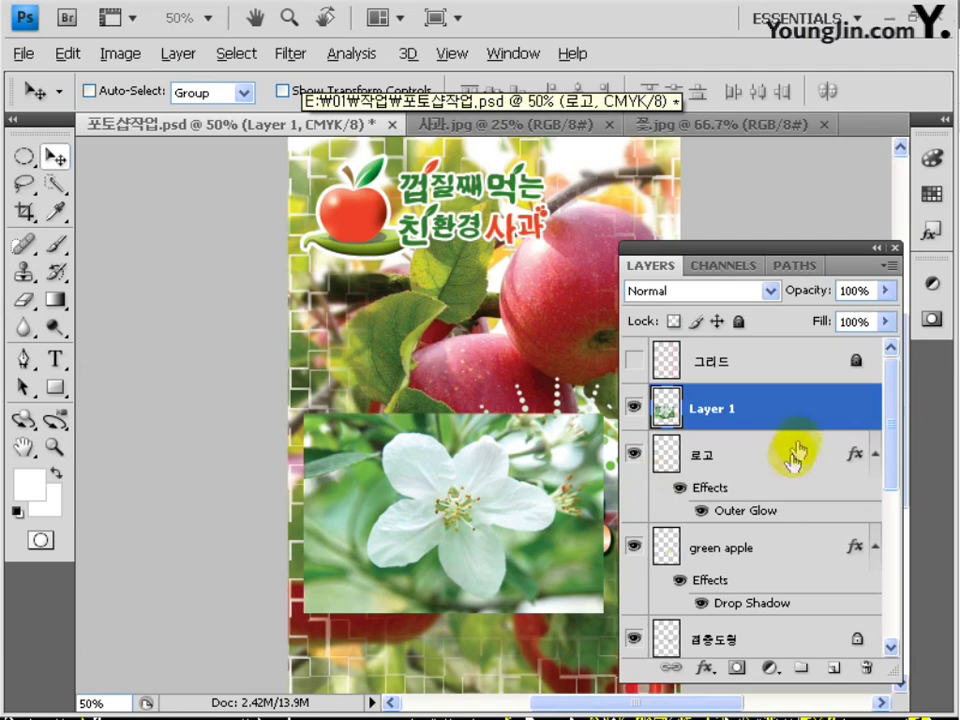
Step: Rename the pasted flower photo's layer as 꽃
double_click(718, 410)
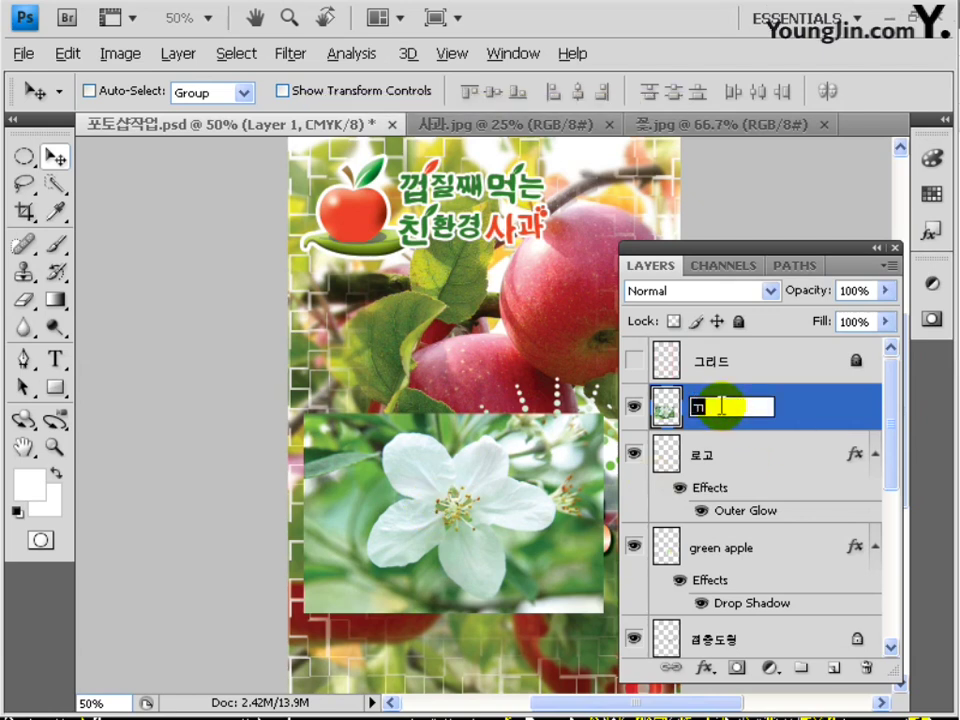
type("꽃")
key("Return")
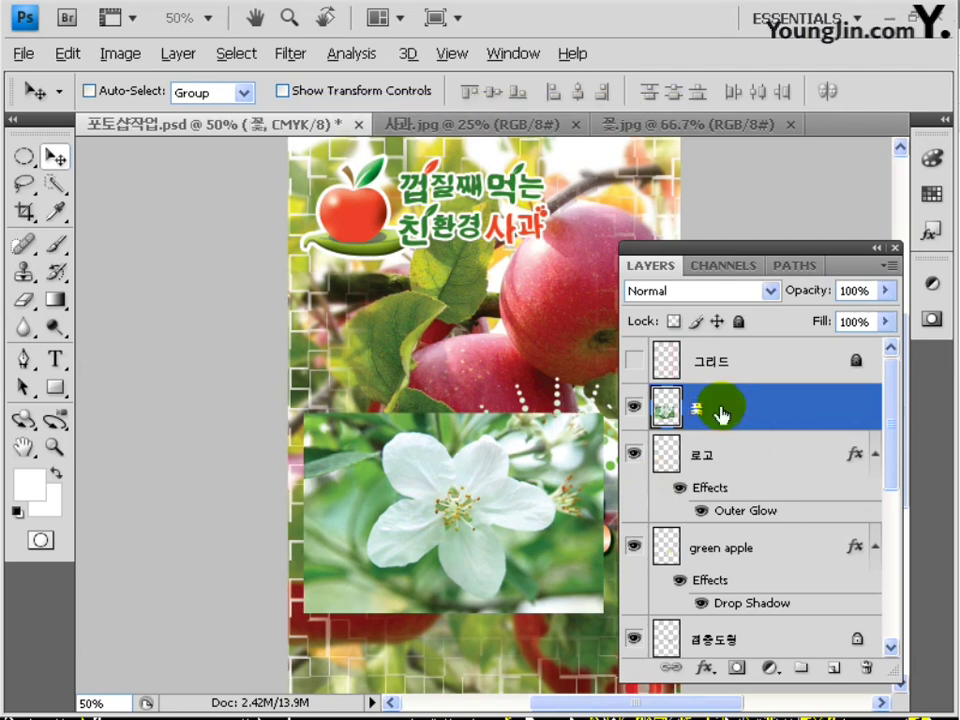
Step: Show the 그리드 layer, then scale the flower photo to about 55.9%, rotate it about -12.1°, and place it beside the green apple text
left_click(634, 360)
key("ctrl+t")
left_click_drag(607, 412, 490, 537)
left_click_drag(481, 436, 487, 431)
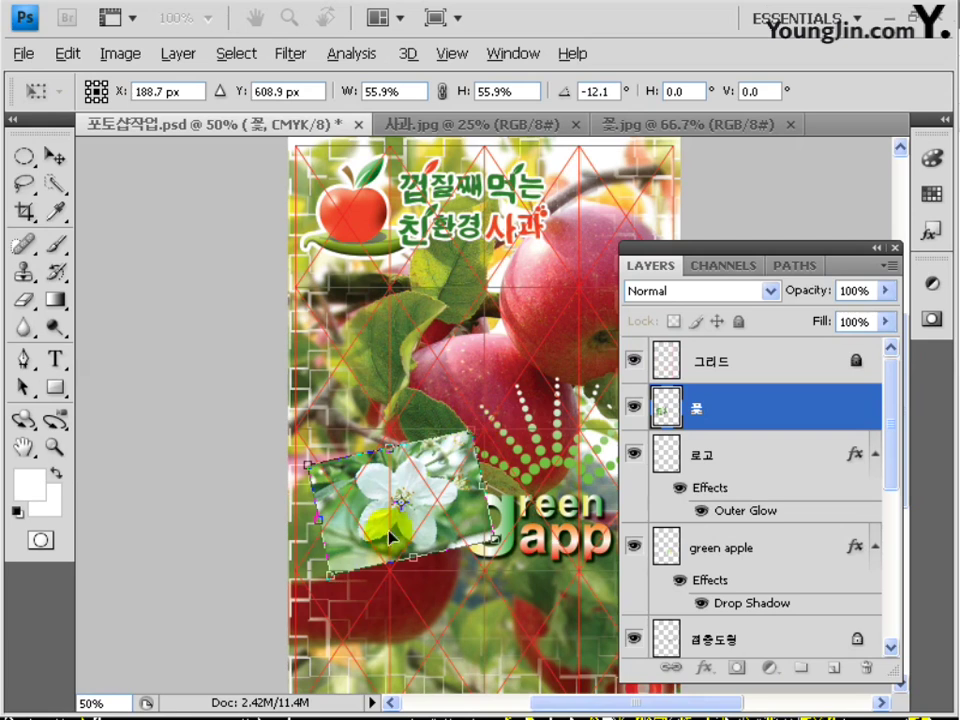
left_click_drag(440, 506, 437, 506)
key("Return")
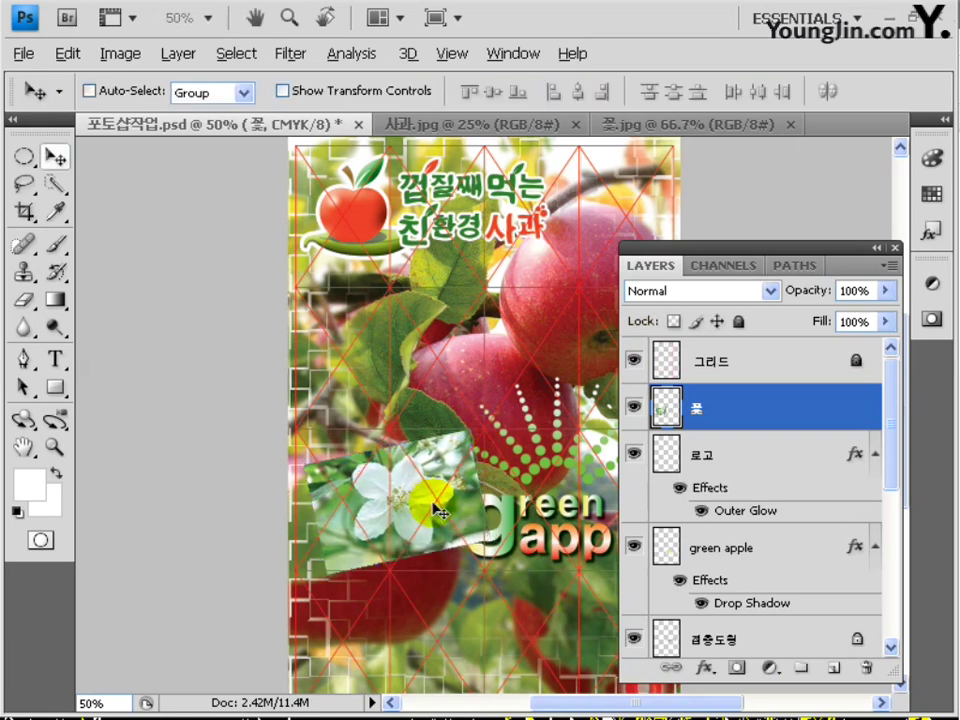
Step: Add a white 10 px Stroke with Inside position to the 꽃 layer
double_click(741, 420)
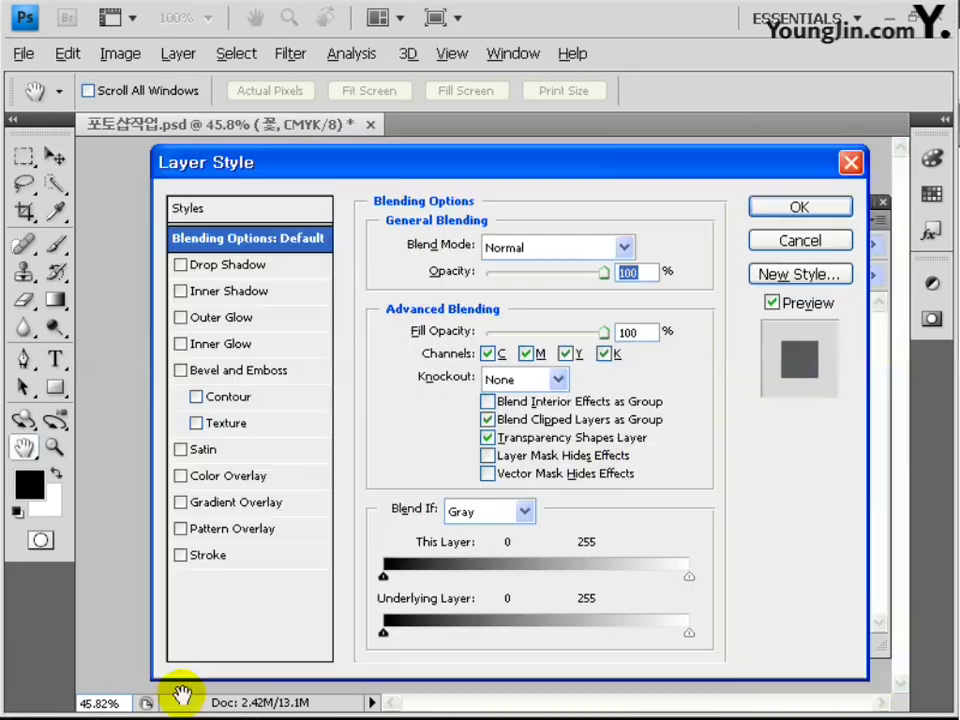
left_click(212, 556)
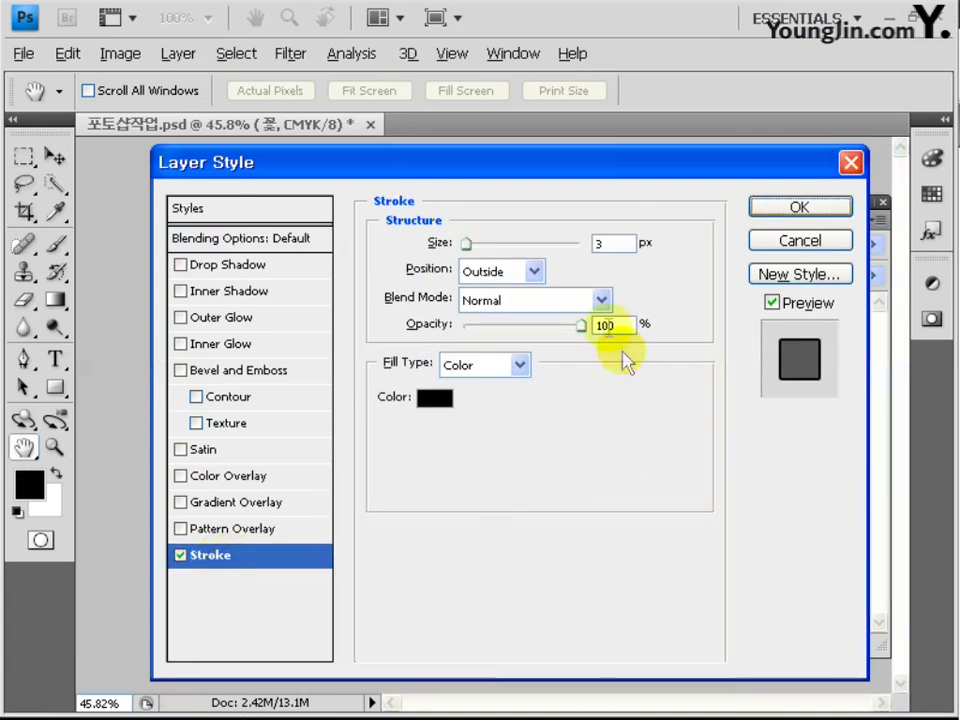
double_click(604, 243)
type("10")
left_click(534, 271)
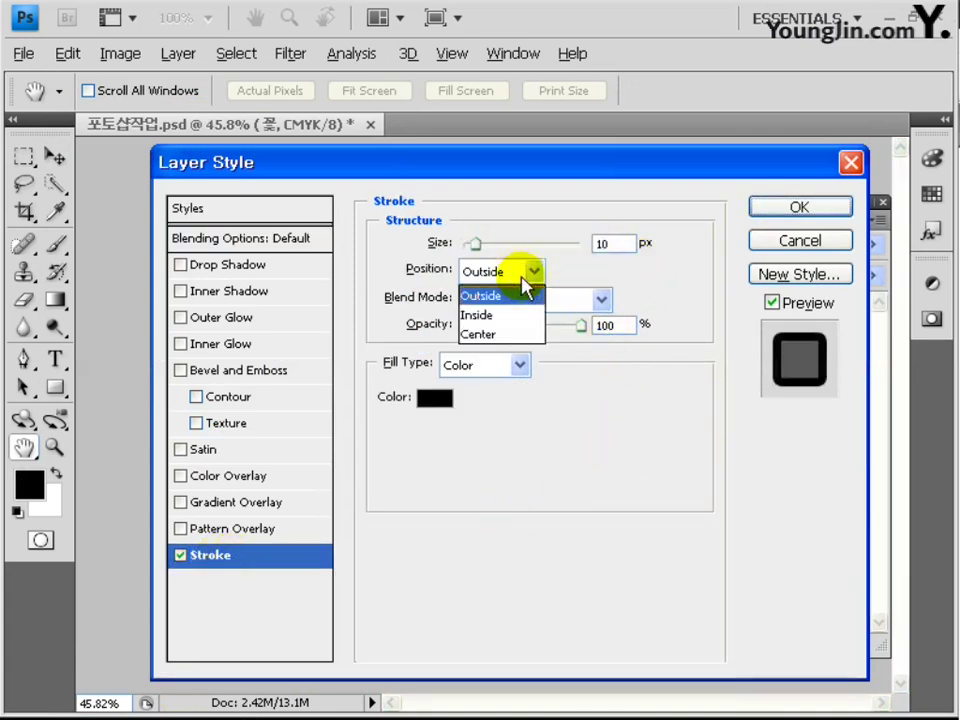
left_click(478, 313)
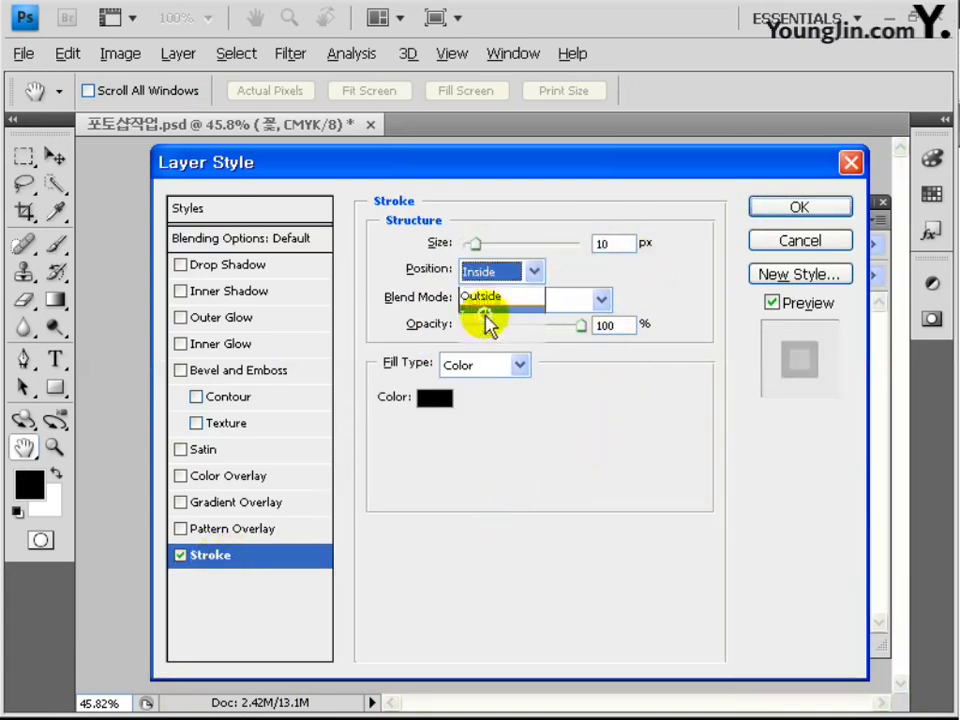
left_click(436, 400)
left_click(261, 189)
left_click(169, 141)
left_click(720, 124)
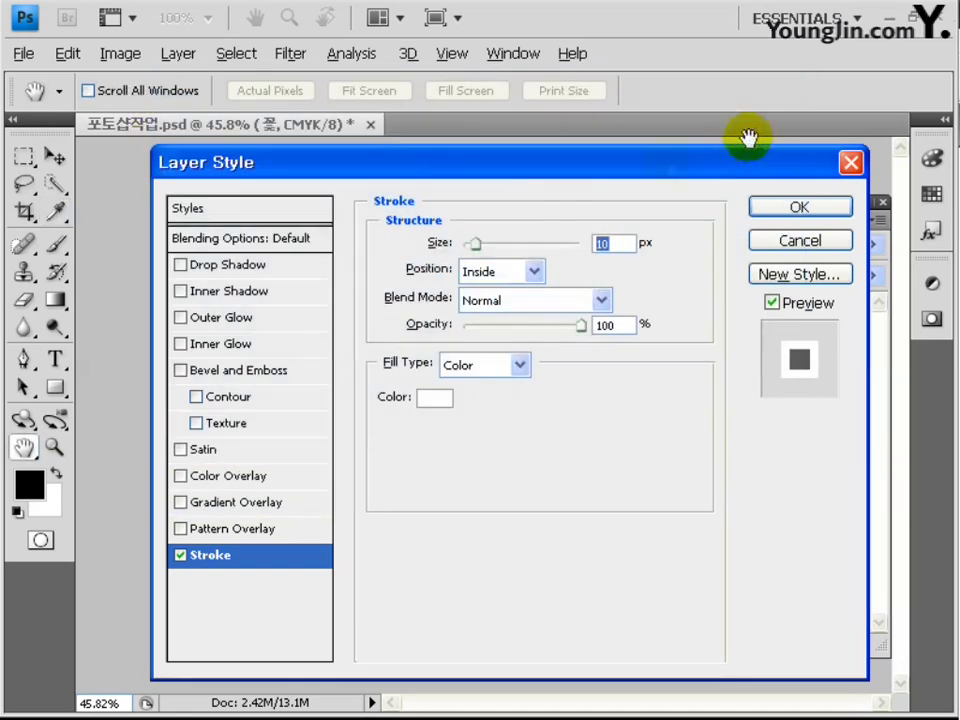
Step: Add a Drop Shadow with default settings to the flower photo, apply the style, and move its layer directly below 점층도형
left_click(219, 270)
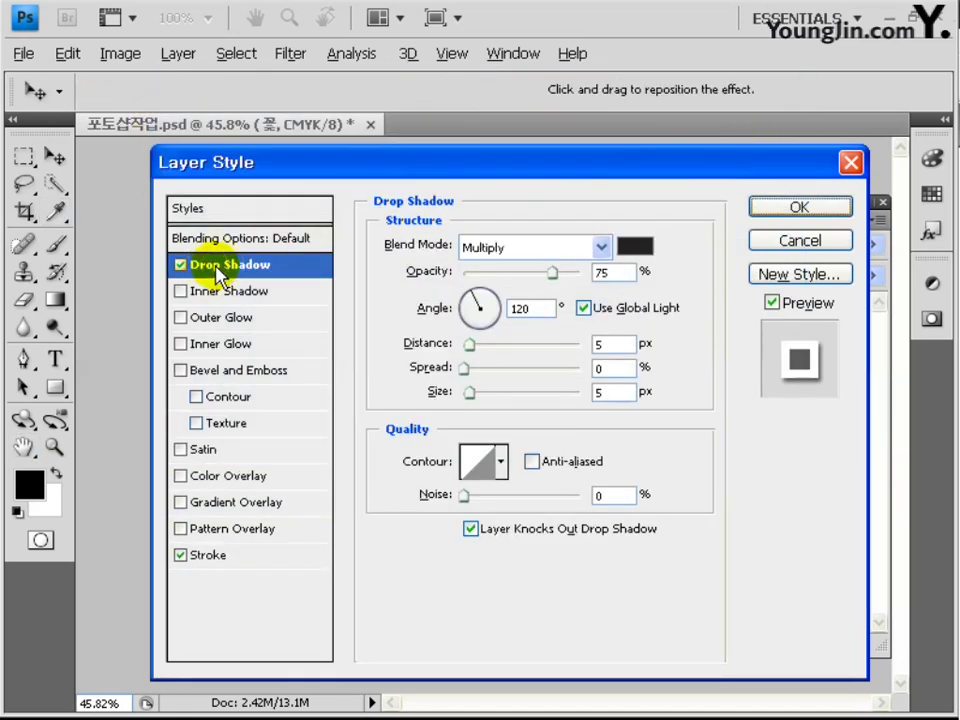
left_click(774, 212)
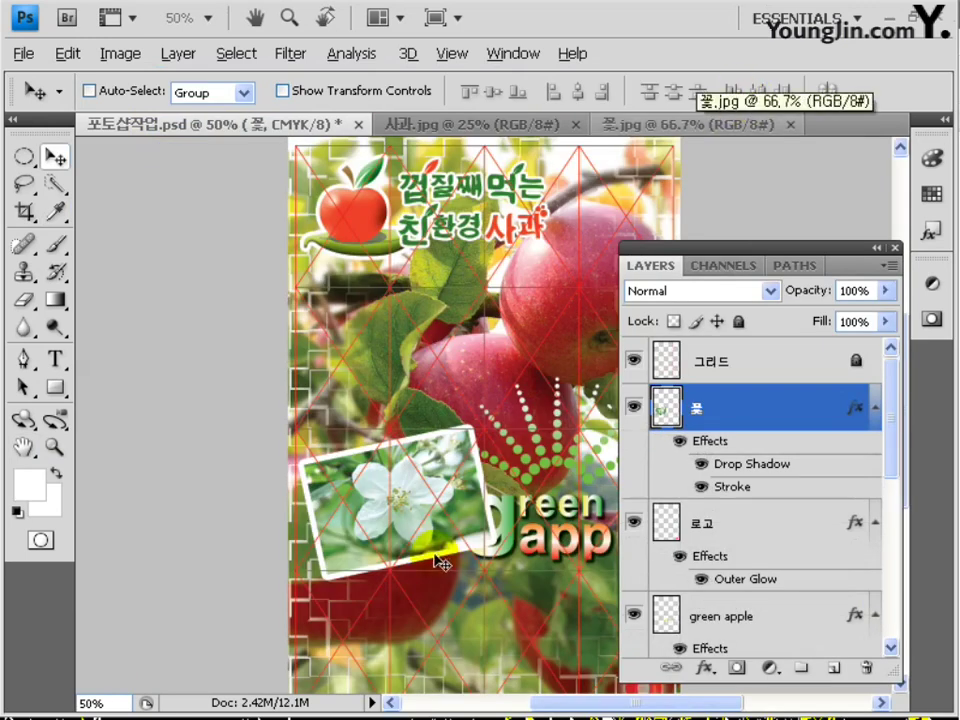
left_click_drag(694, 437, 720, 520)
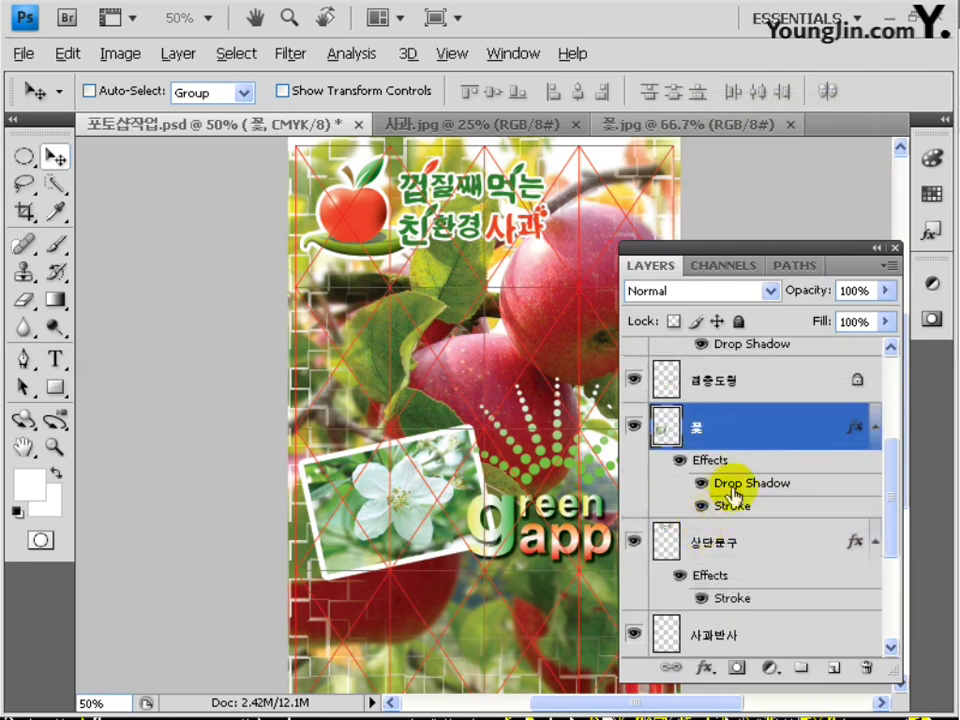
Step: Open the 사과2 image and copy all of it into the poster as a layer directly above 꽃
double_click(49, 588)
left_click(272, 256)
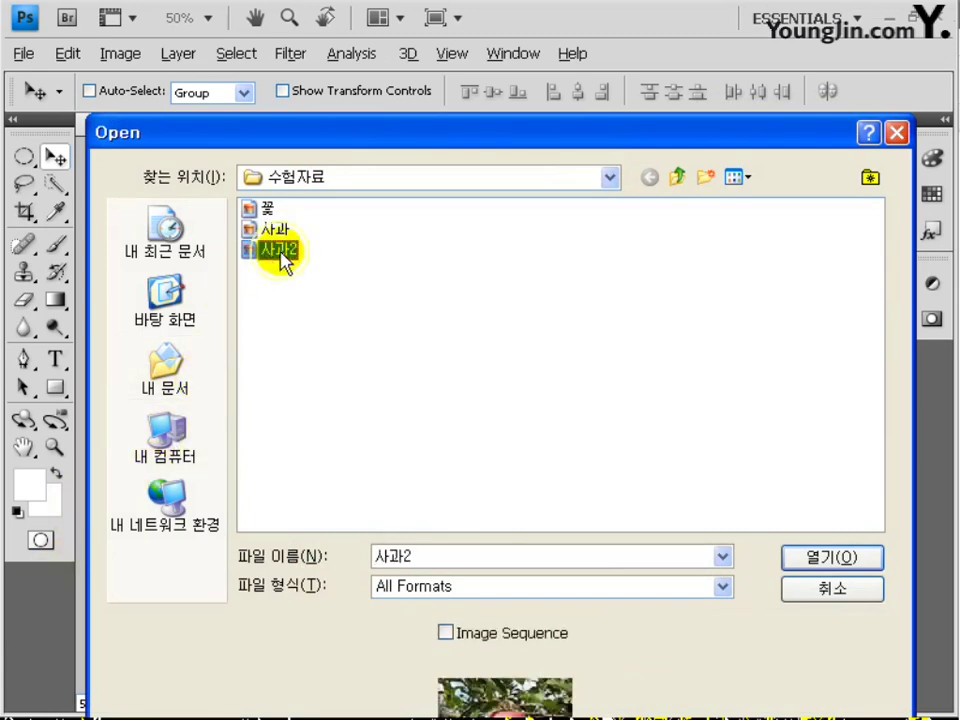
left_click(844, 563)
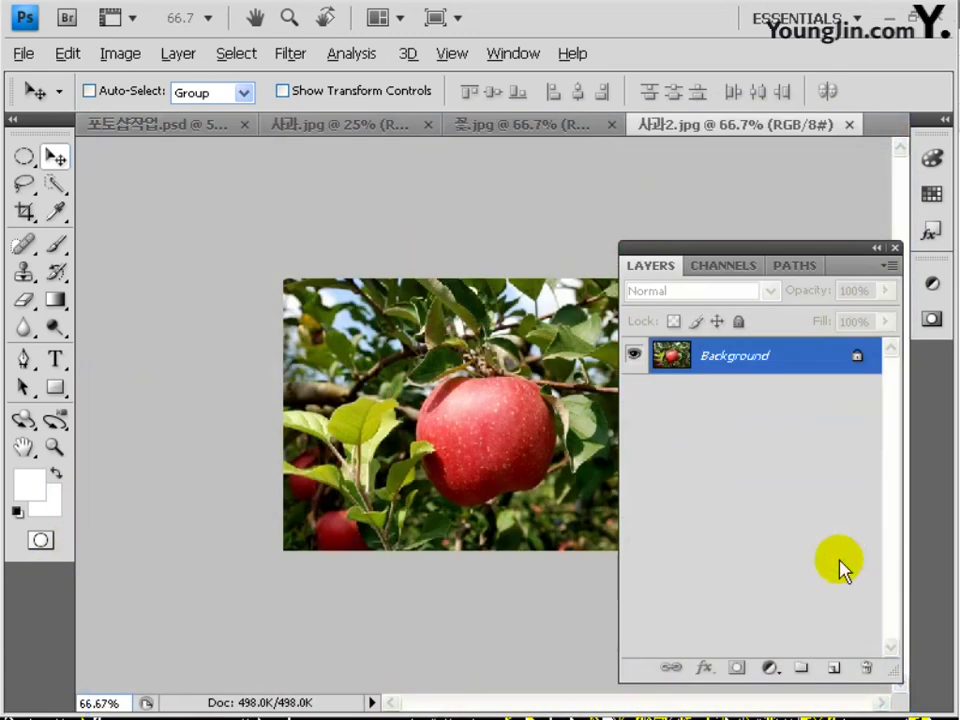
key("ctrl+a")
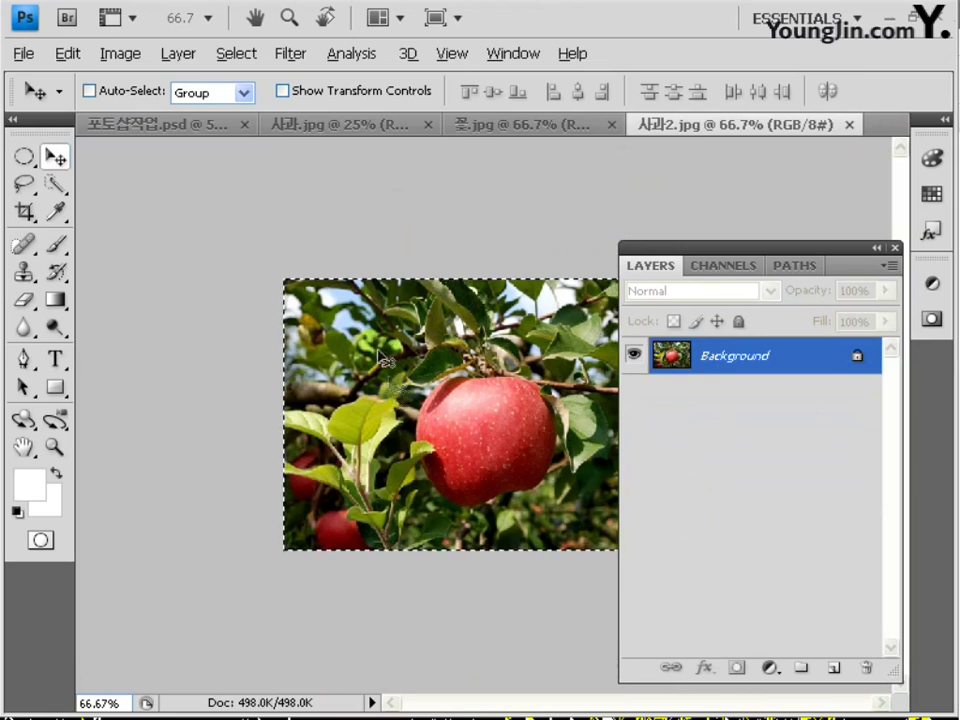
left_click(155, 124)
left_click(55, 157)
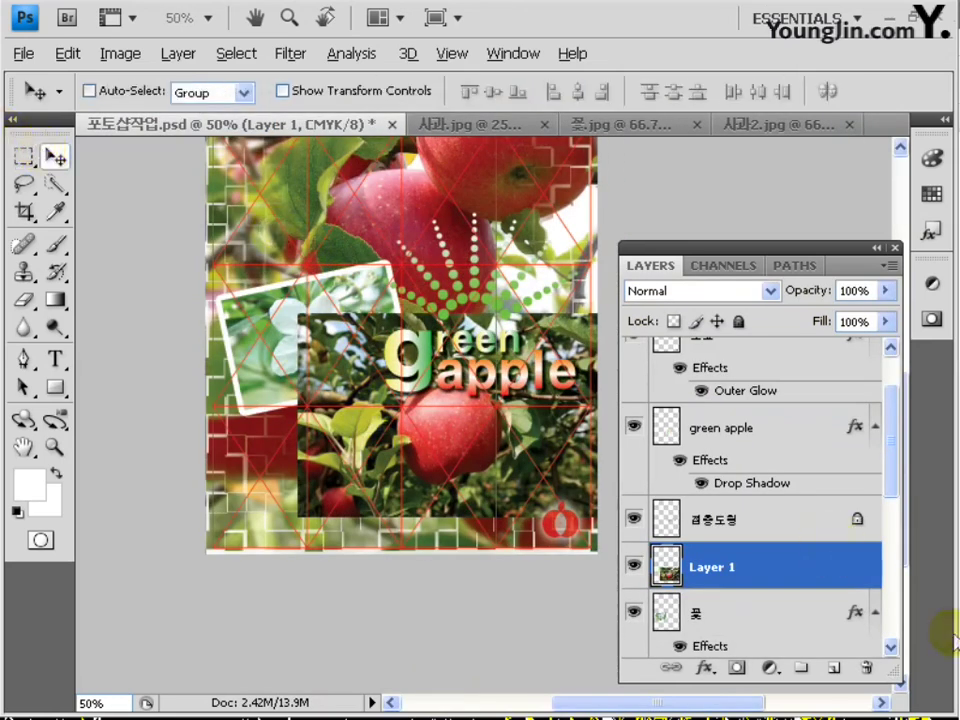
Step: Rename the pasted apple photo's layer as 사과2
left_click(691, 567)
double_click(693, 570)
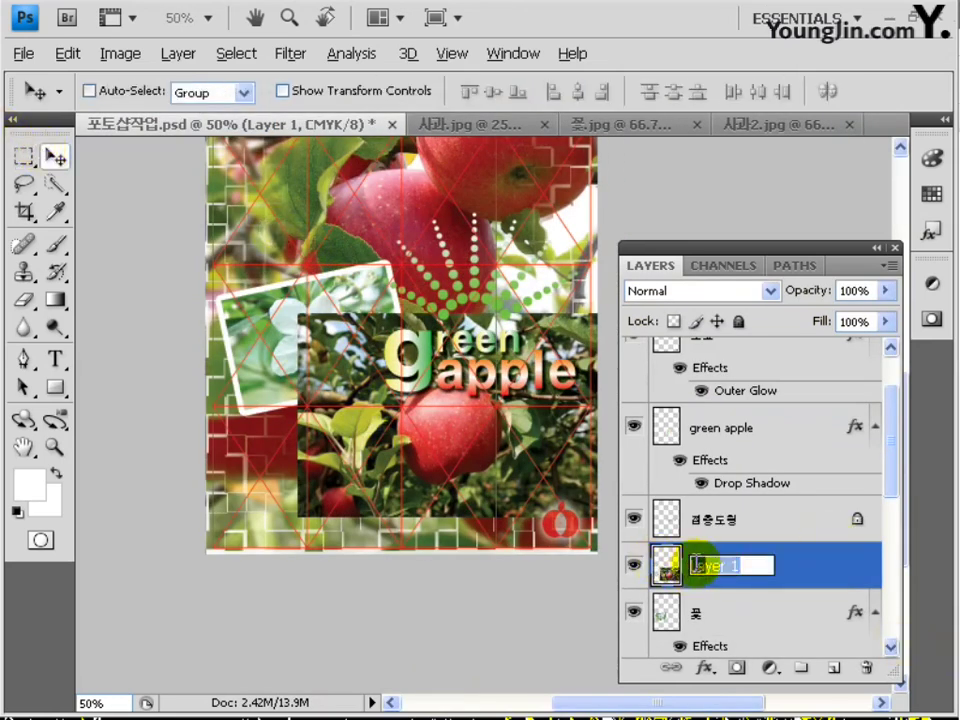
type("사과2")
key("Return")
Step: Move the 사과2 photo below the flower photo near the poster's lower edge and scale it to about 80.4%
left_click_drag(353, 440, 290, 465)
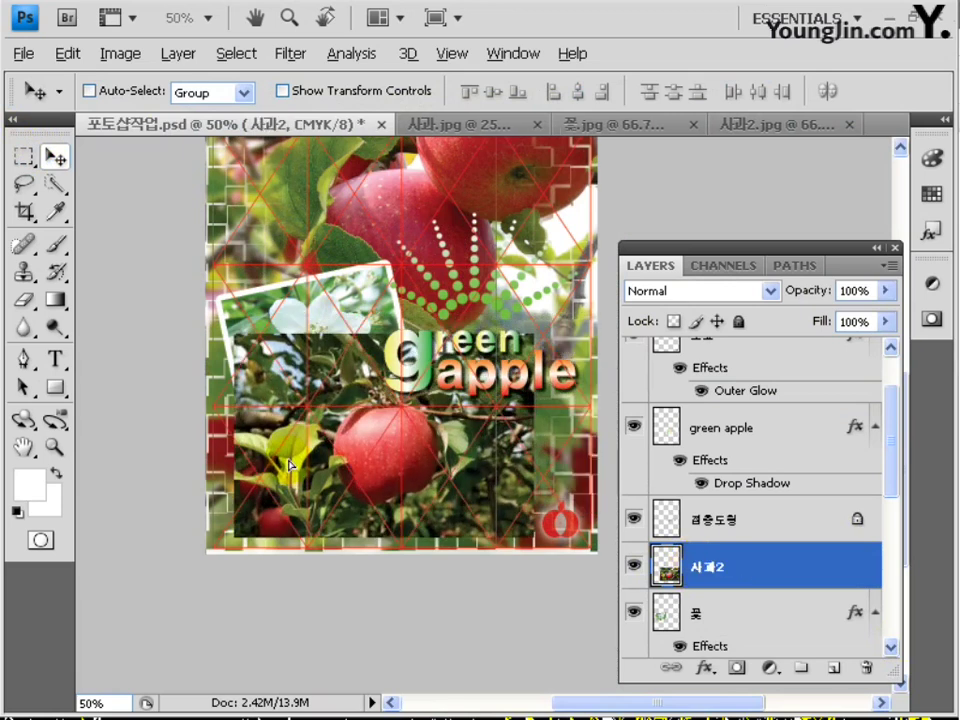
key("ctrl+t")
left_click_drag(535, 335, 476, 372)
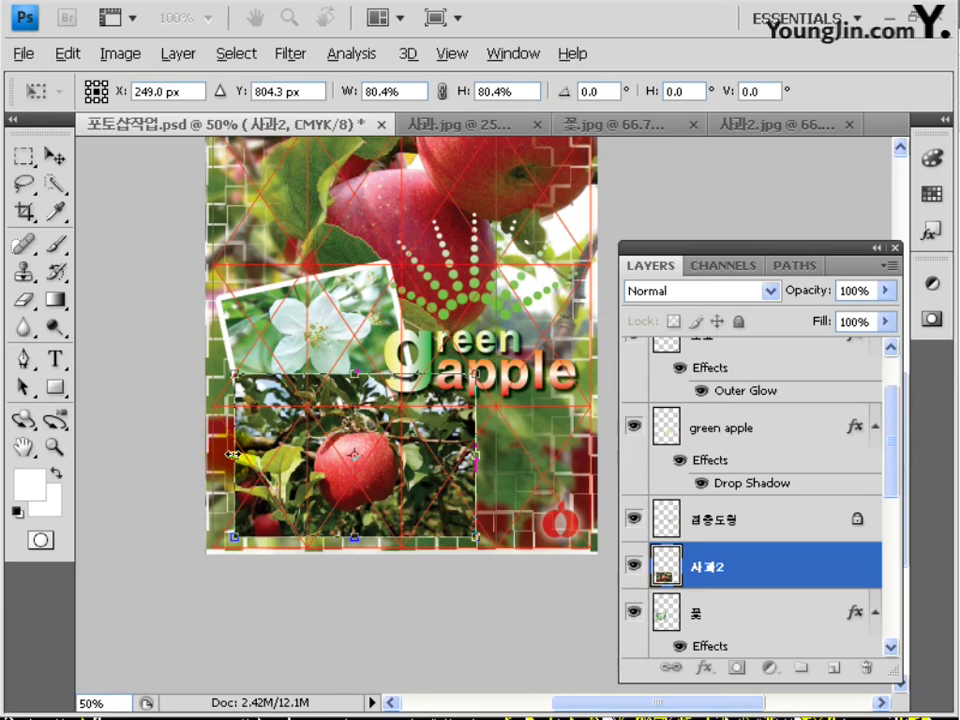
key("Return")
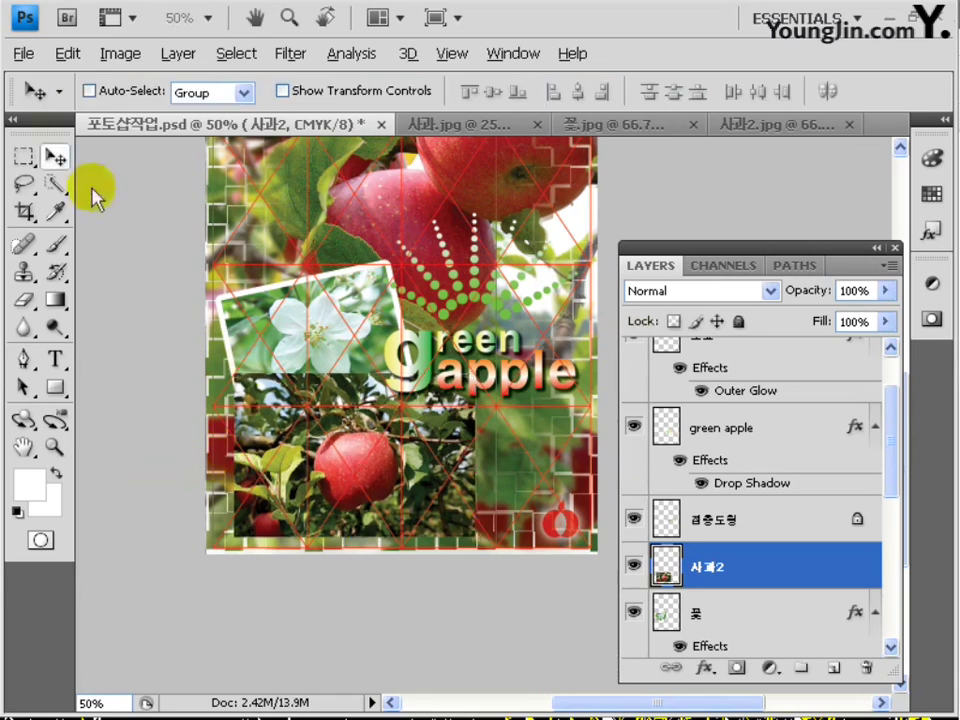
Step: Trim the left and right sides off the 사과2 photo, leaving a narrow upright strip around the apple, and clear the selection
left_click(24, 158)
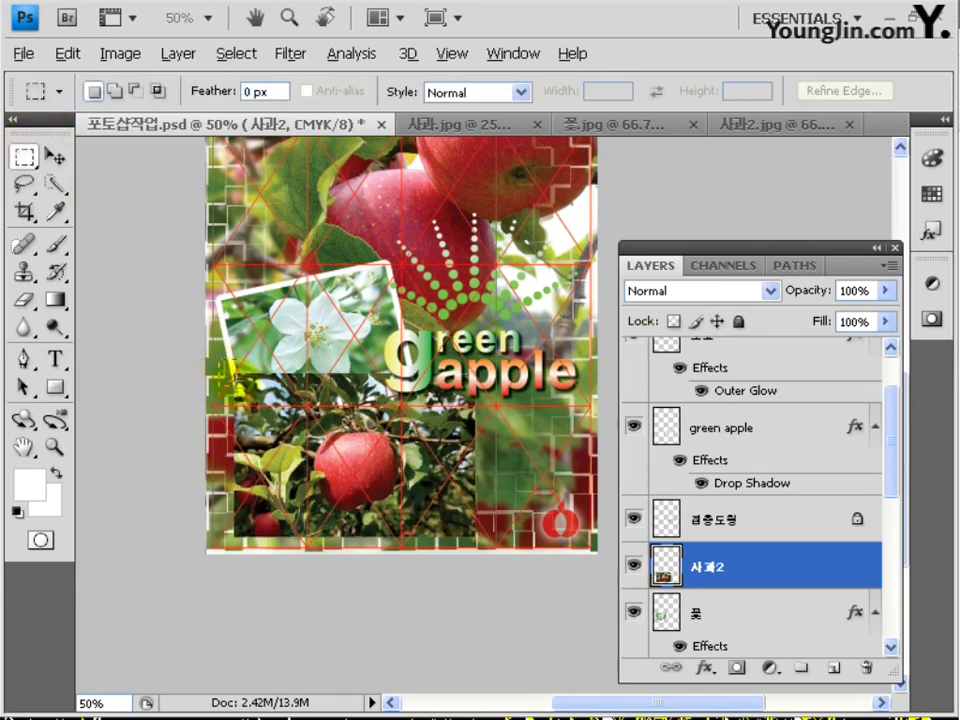
left_click_drag(299, 549, 299, 549)
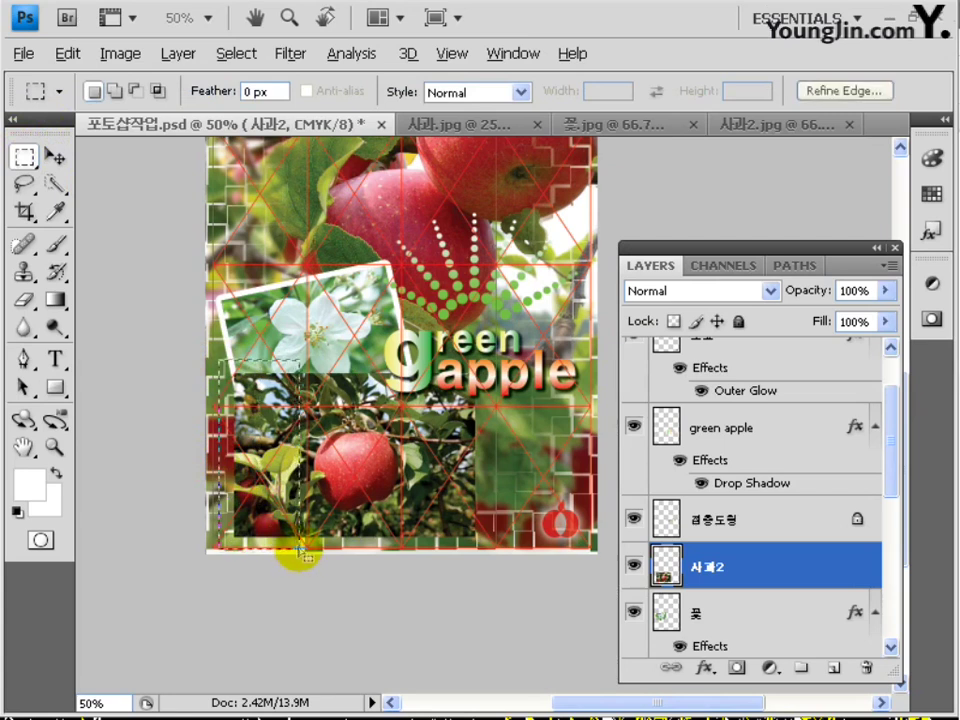
key("Delete")
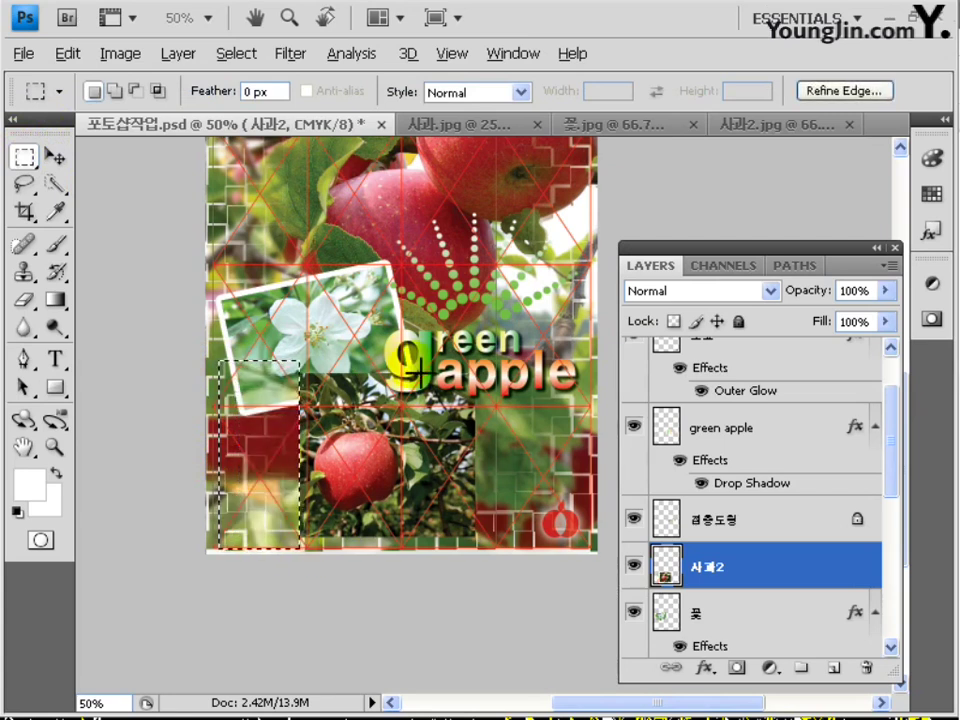
left_click_drag(523, 548, 518, 549)
key("Delete")
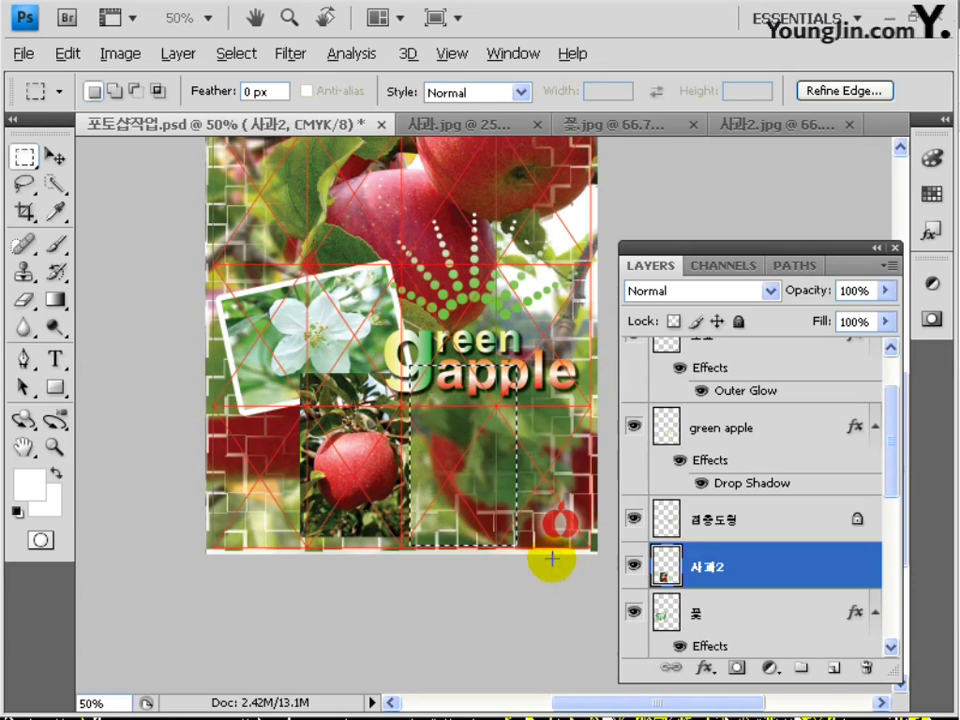
key("ctrl+d")
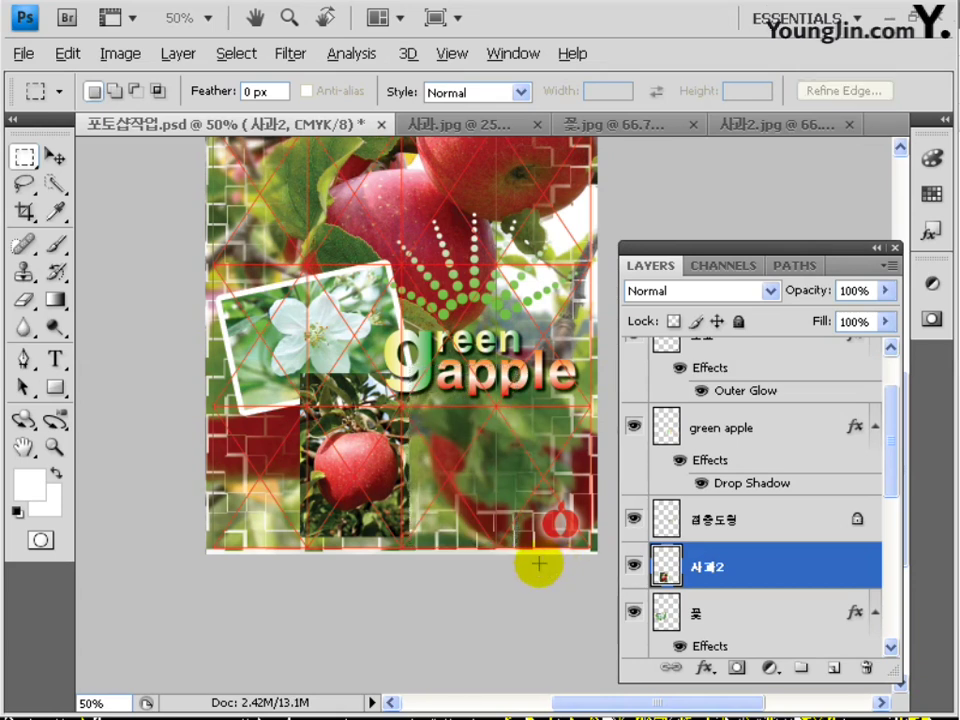
Step: Scale the trimmed apple photo to 87.8%, rotate it 14° and place it overlapping the flower photo's lower edge
left_click(55, 157)
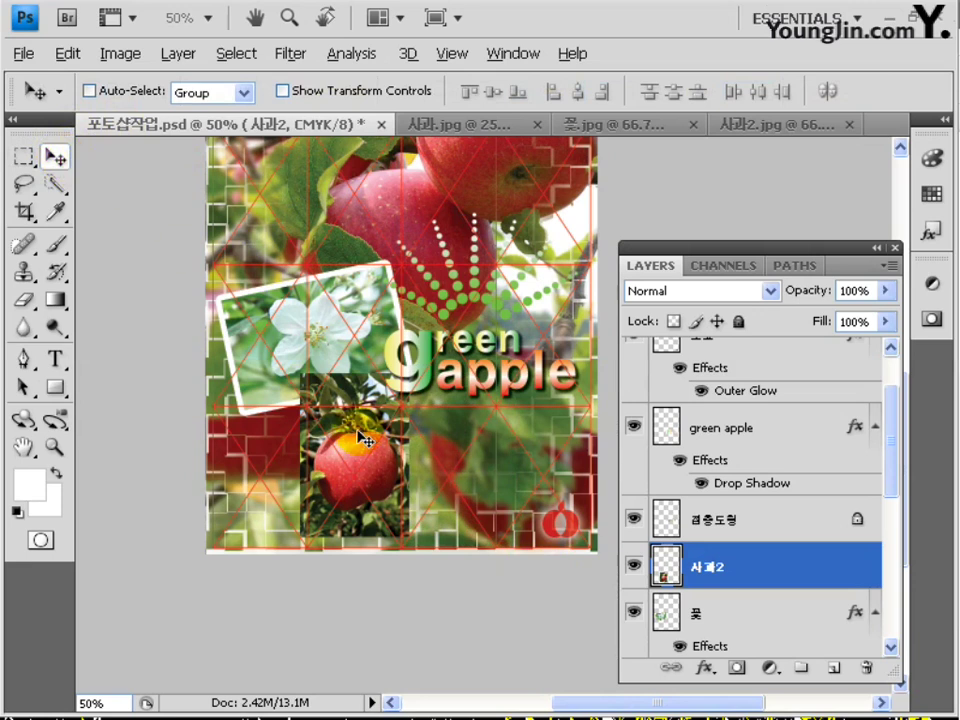
key("ctrl+t")
left_click_drag(372, 455, 328, 455)
left_click_drag(372, 550, 318, 531)
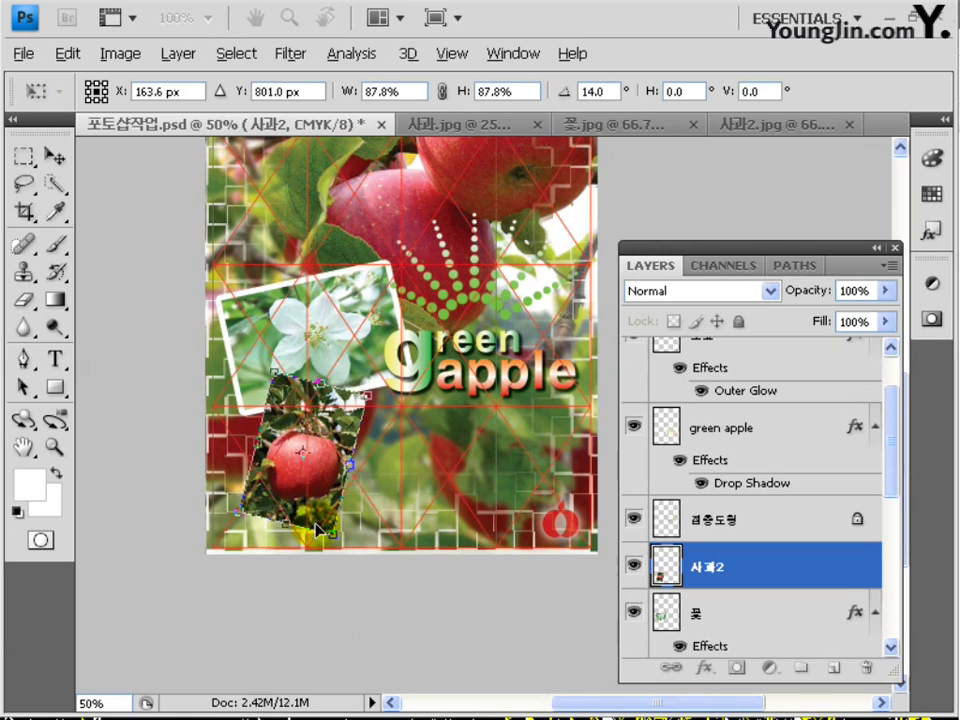
key("Return")
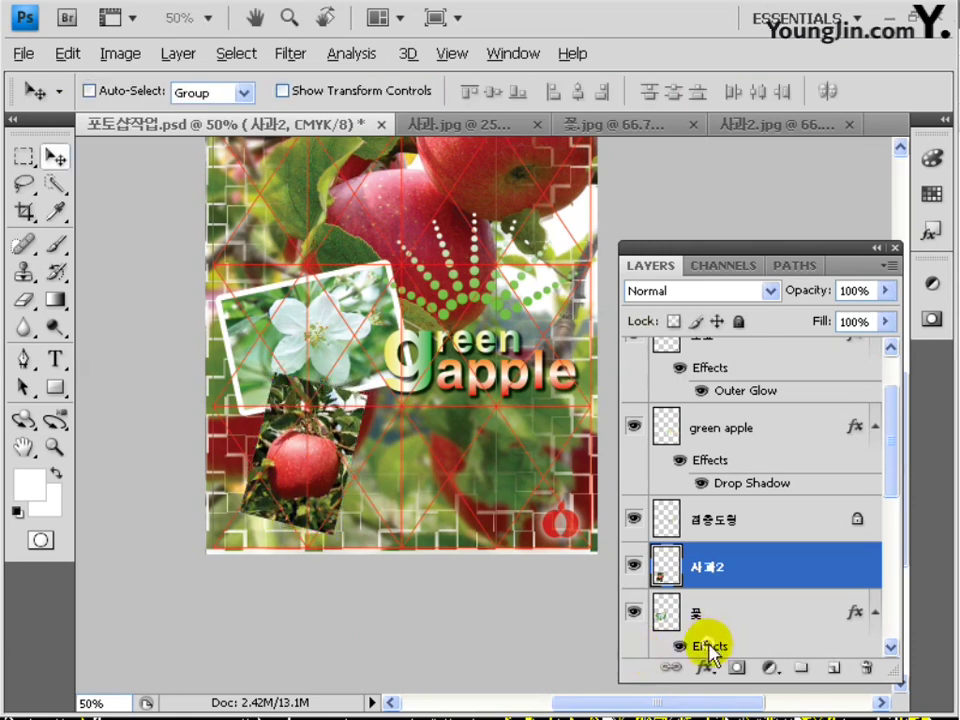
Step: Copy the Drop Shadow and Stroke effects from the 꽃 layer to the 사과2 layer
scroll(742, 595, "down", 3)
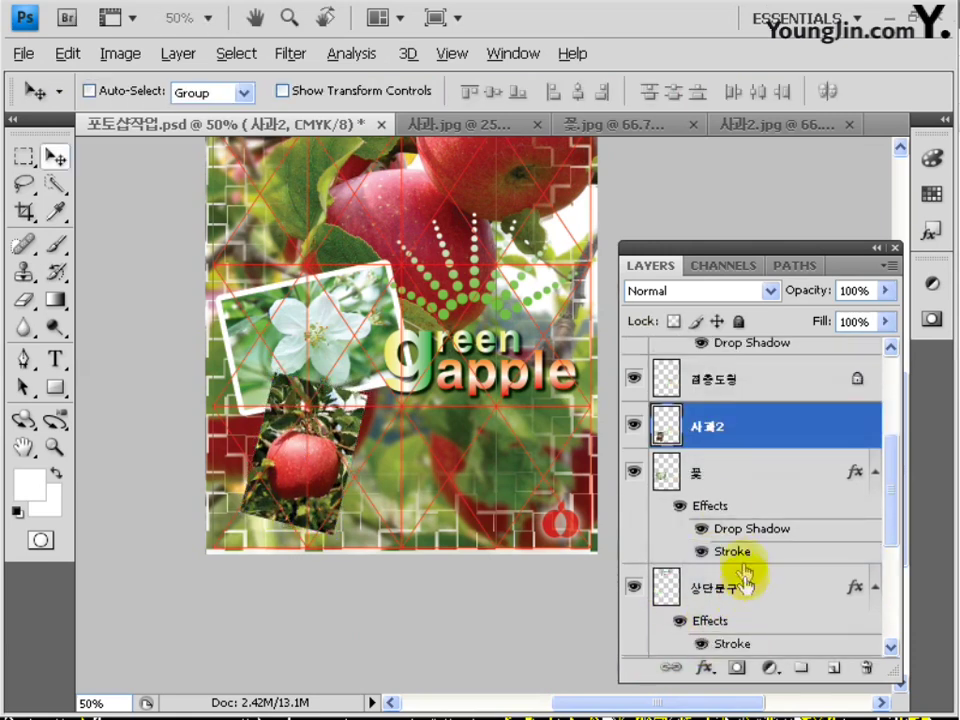
left_click(706, 428)
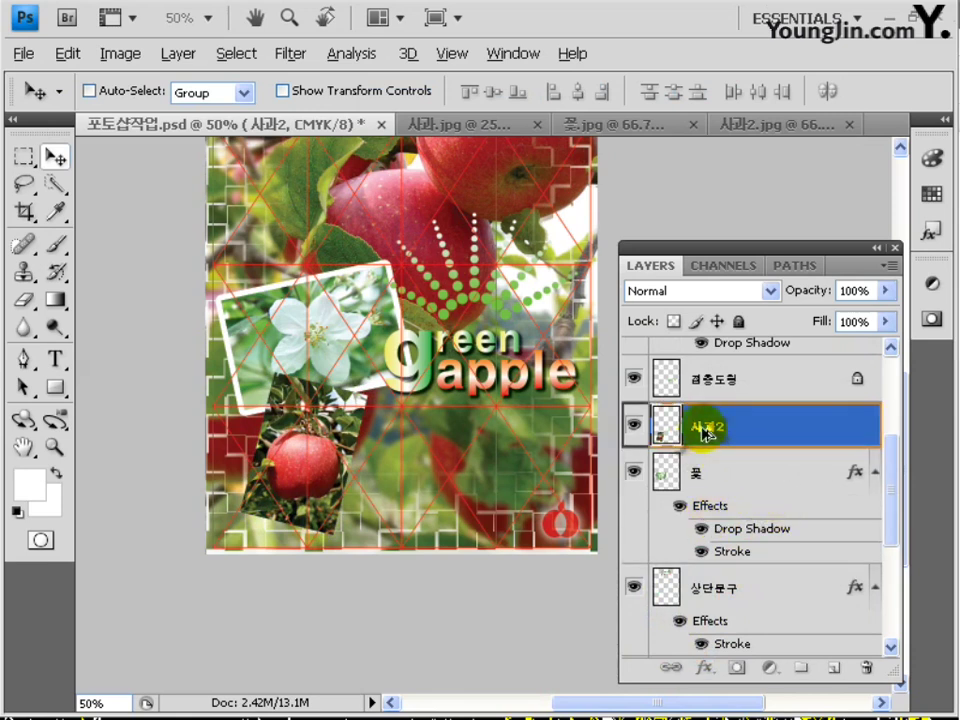
left_click_drag(706, 428, 706, 430)
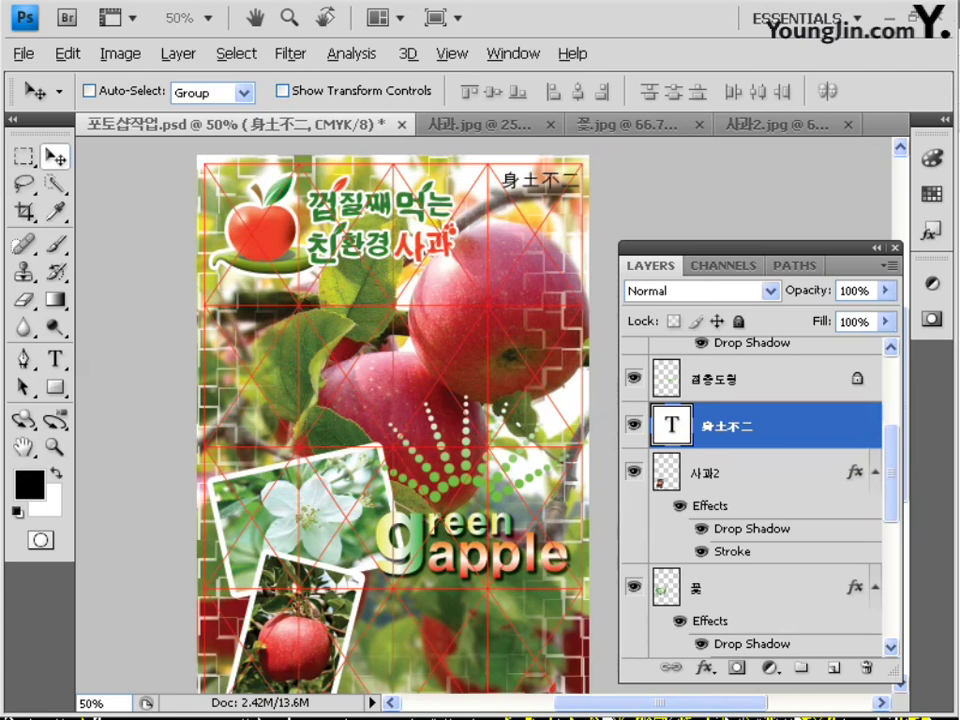
Step: Recolor the 身土不二 text with a foreground color of C 55, M 33, Y 100, K 10
left_click(29, 483)
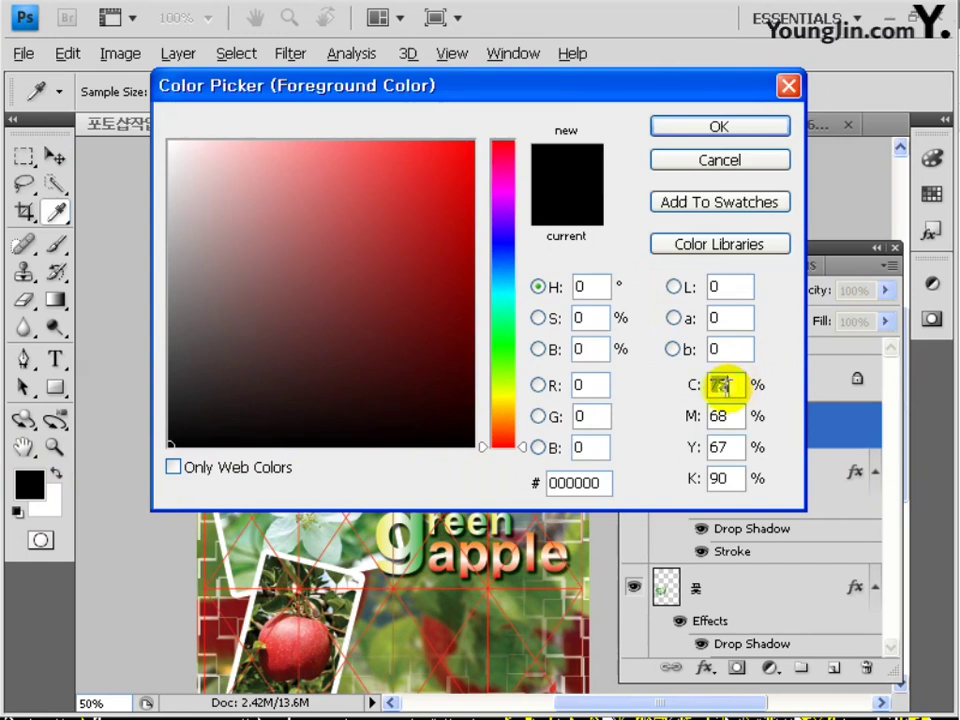
type("55")
key("Tab")
type("33")
key("Tab")
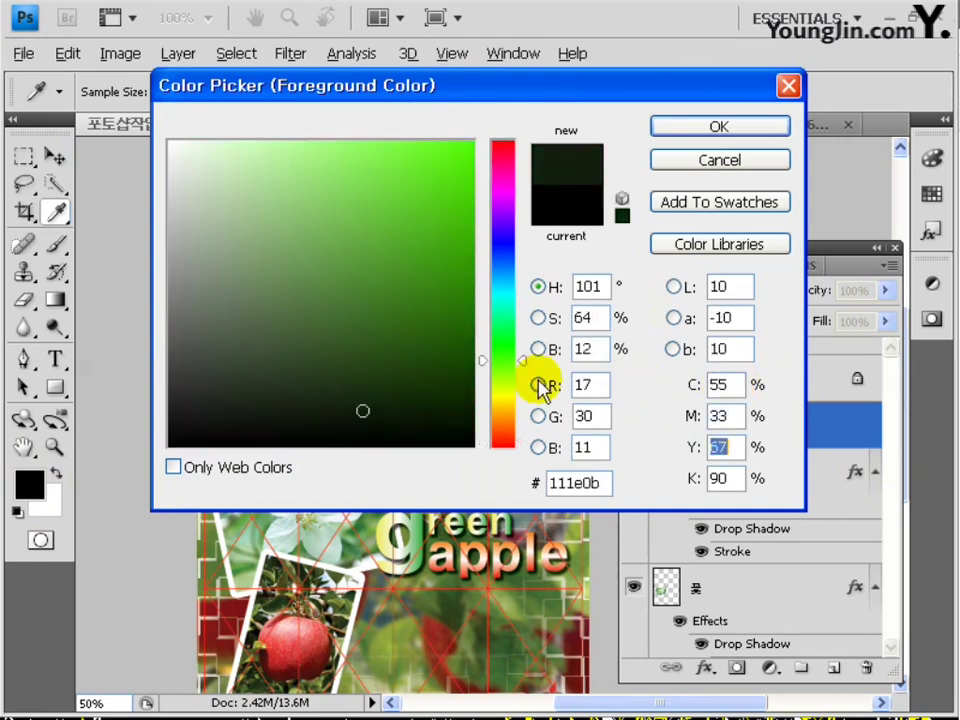
type("100")
key("Tab")
type("10")
left_click(720, 130)
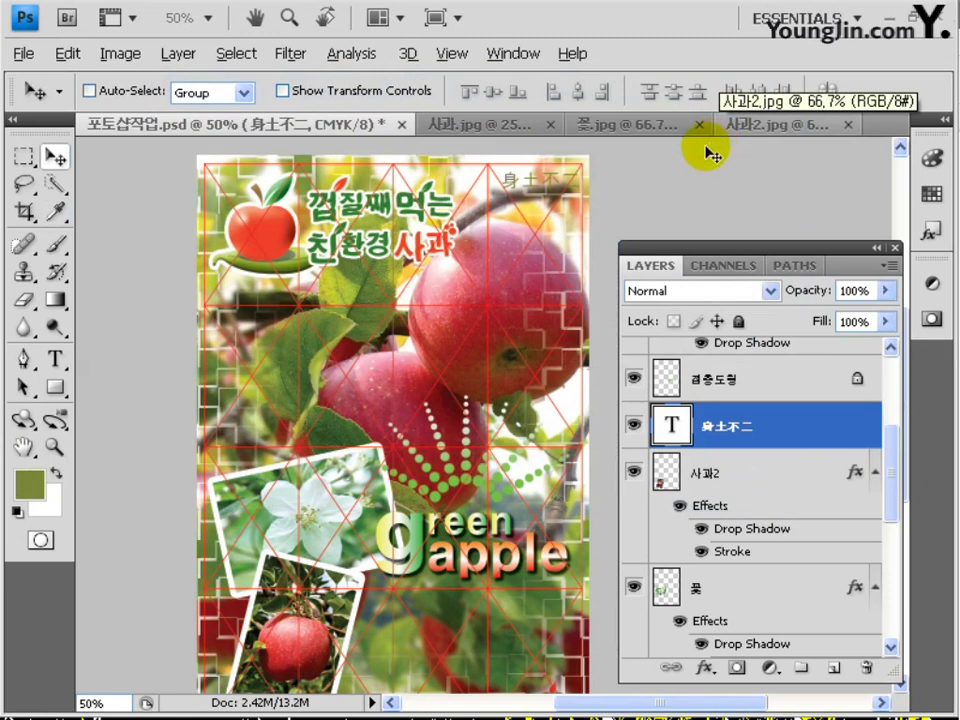
Step: Add a 3 px white outside Stroke to the 身土不二 text layer
scroll(700, 165, "left", 3)
left_click(742, 430)
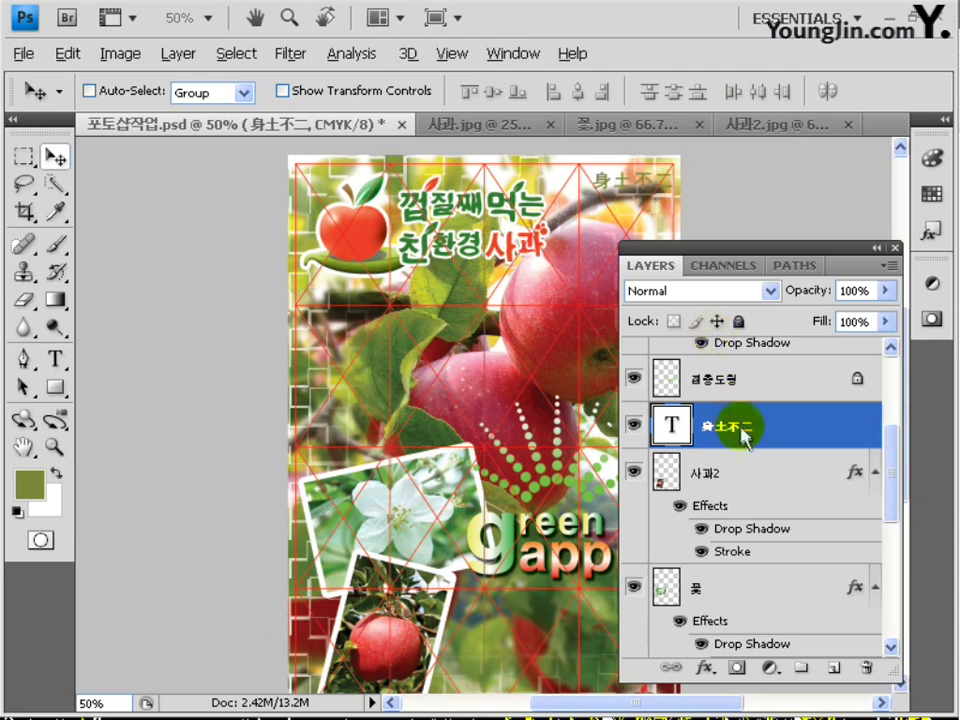
double_click(760, 428)
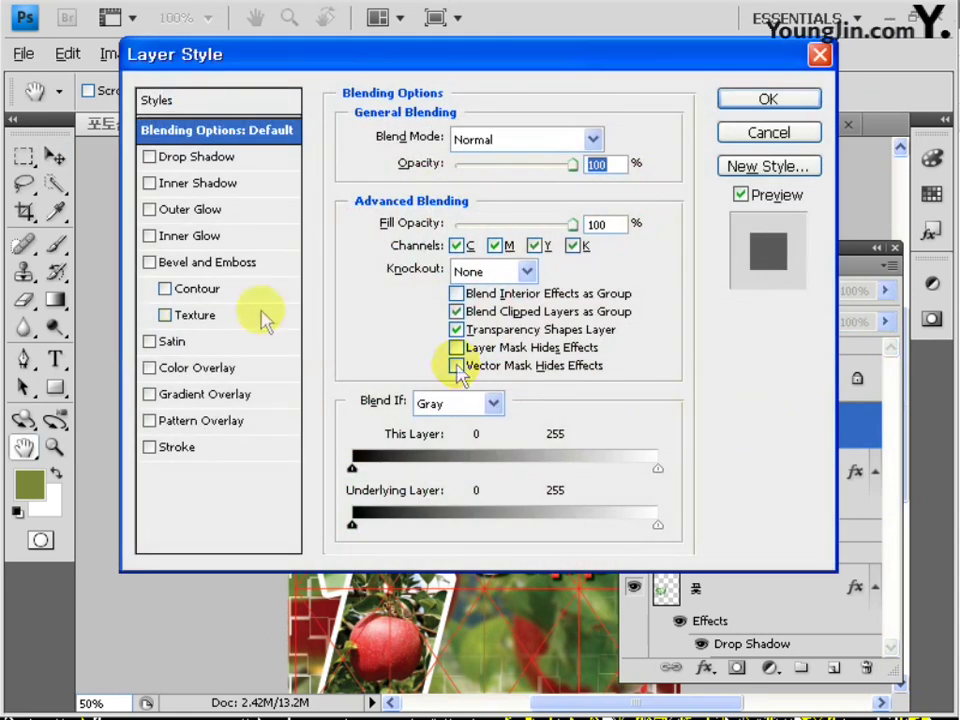
left_click(178, 446)
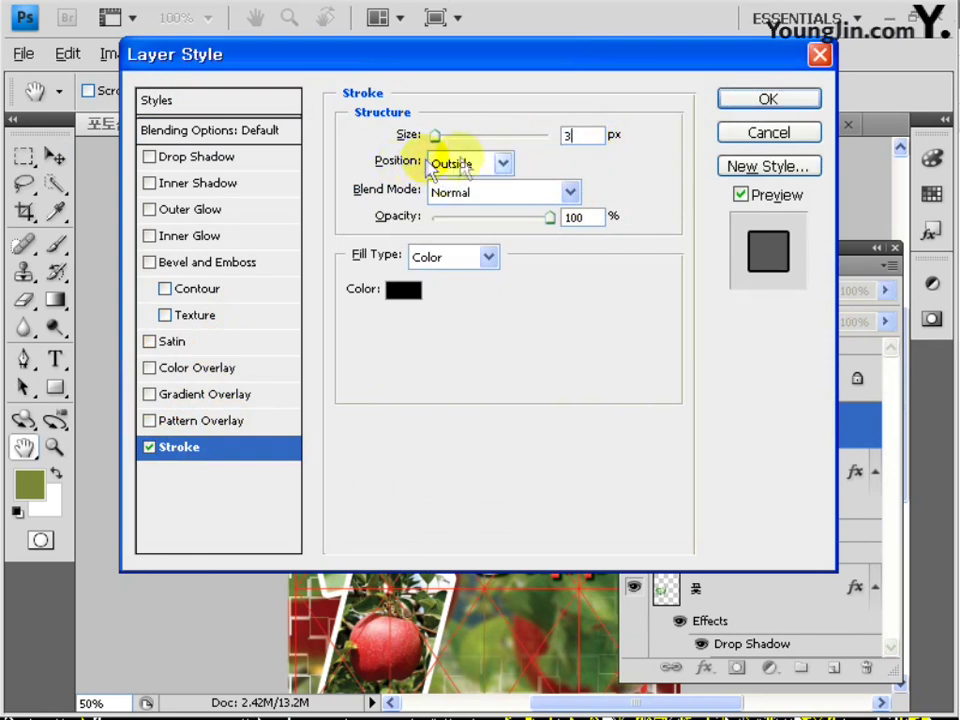
left_click(400, 289)
left_click_drag(349, 261, 96, 96)
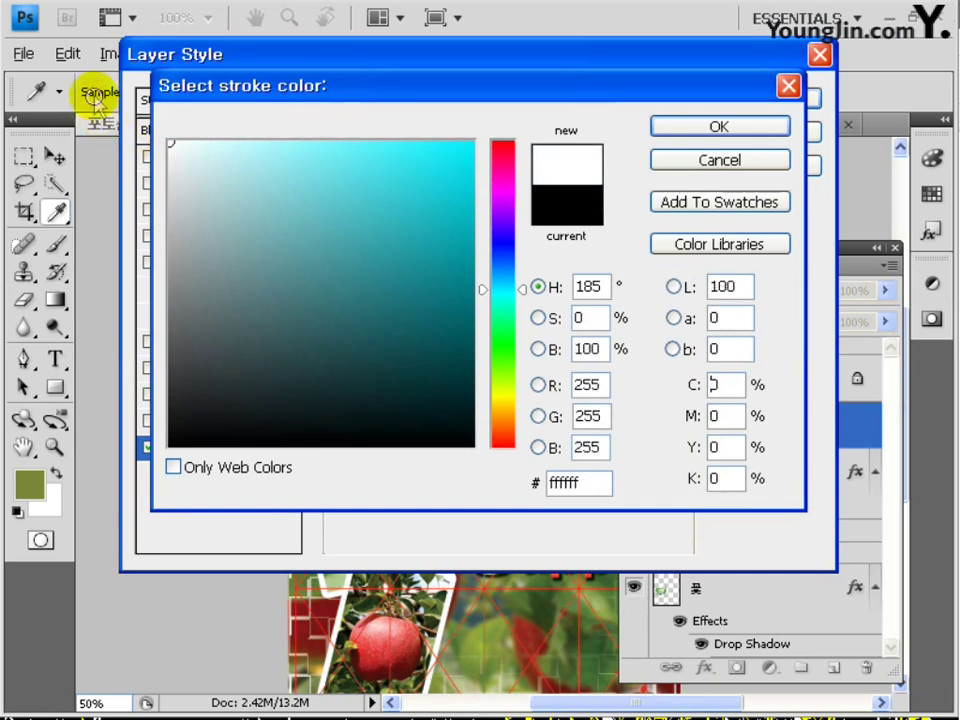
left_click(763, 124)
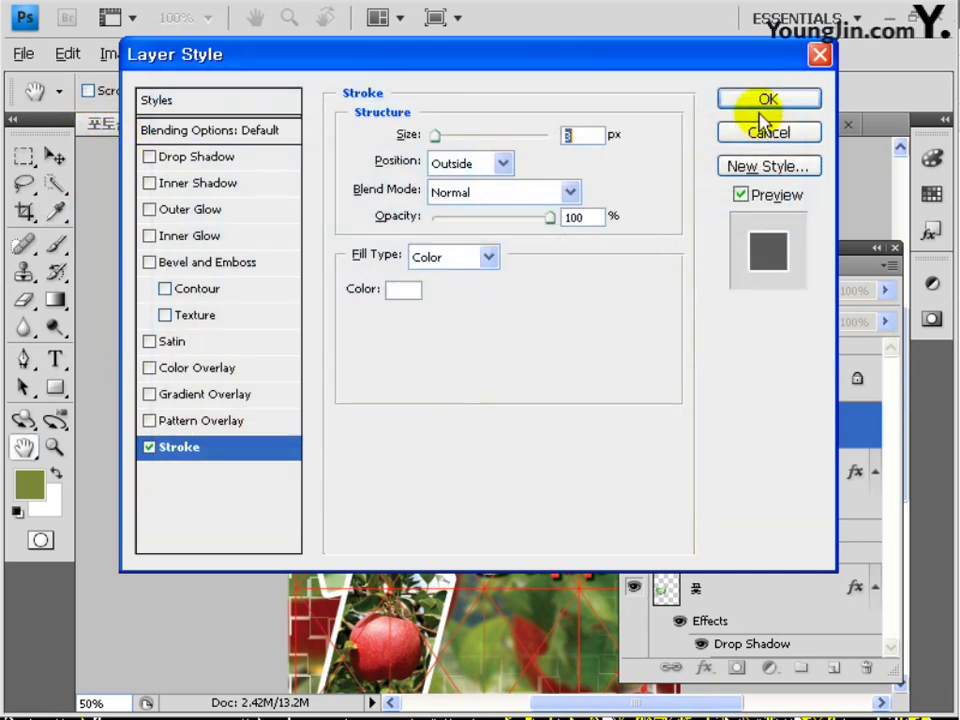
Step: Add a Drop Shadow to 身土不二 with 74% opacity, 0 px distance and 13 px size, and apply the layer style
left_click(250, 160)
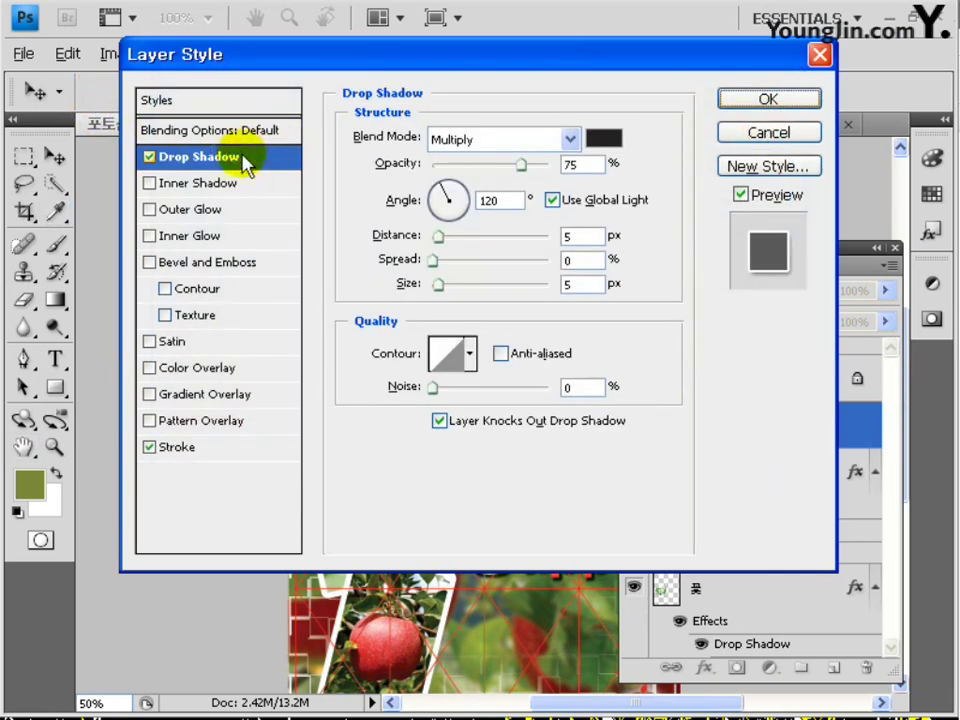
double_click(572, 163)
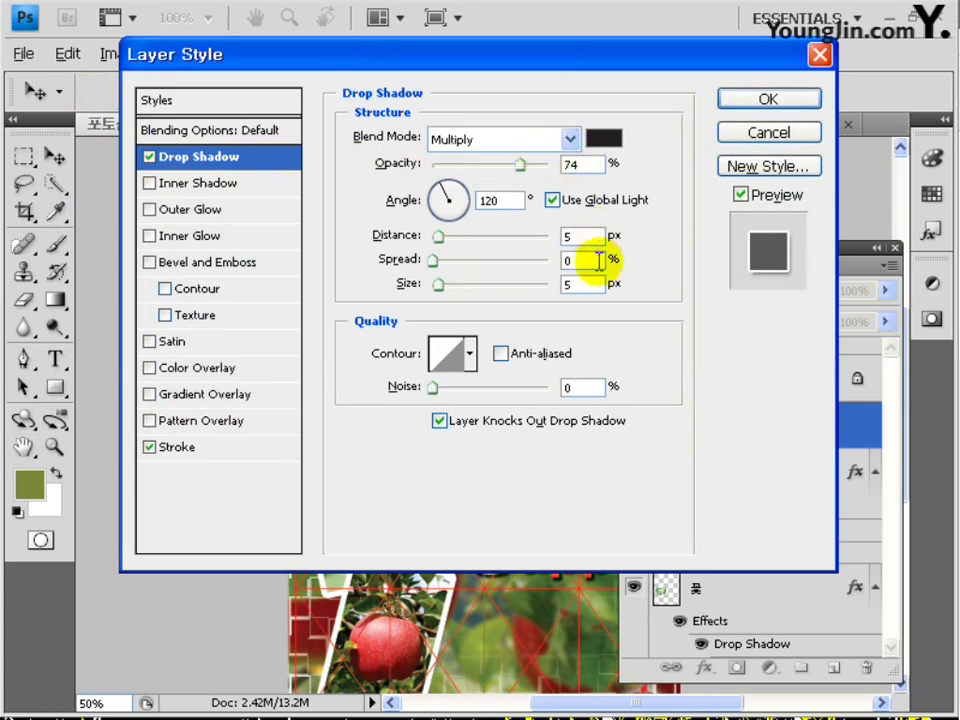
double_click(580, 284)
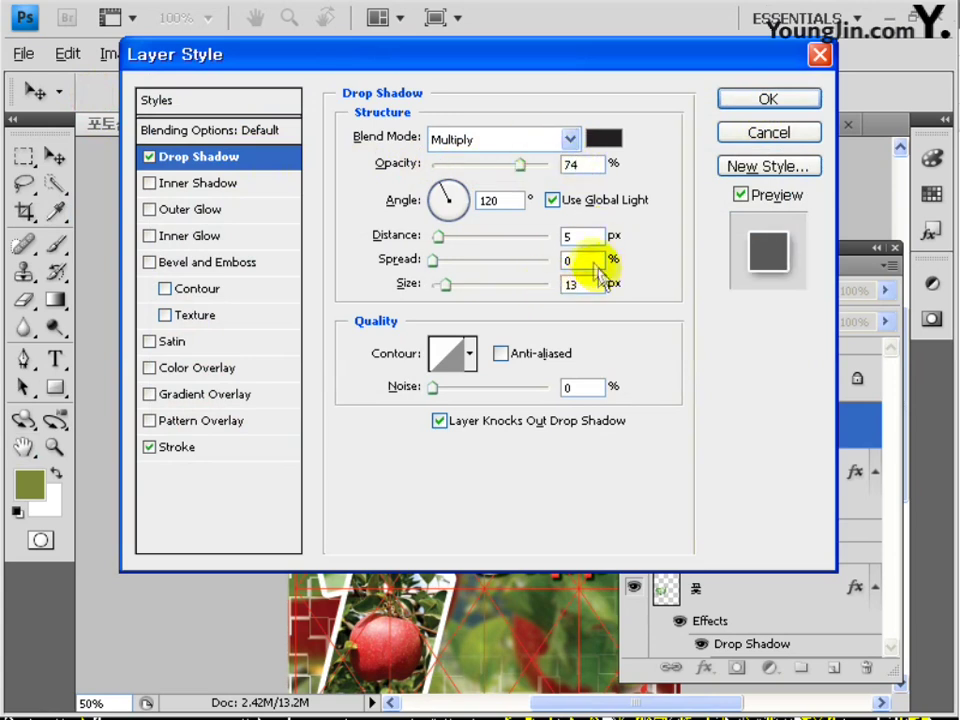
double_click(563, 238)
type("0")
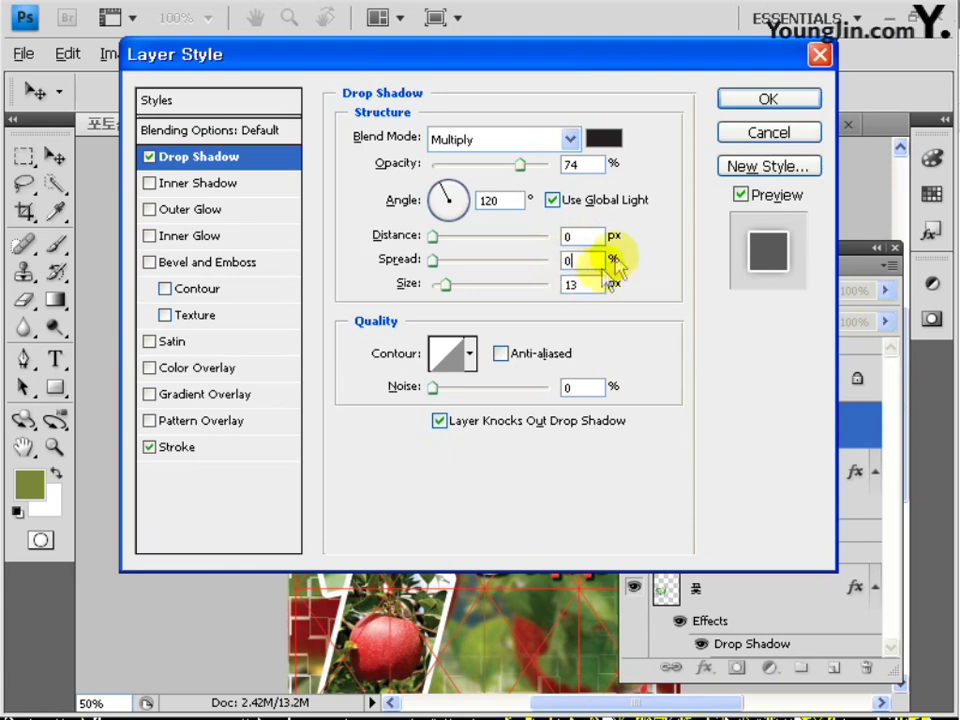
left_click(766, 99)
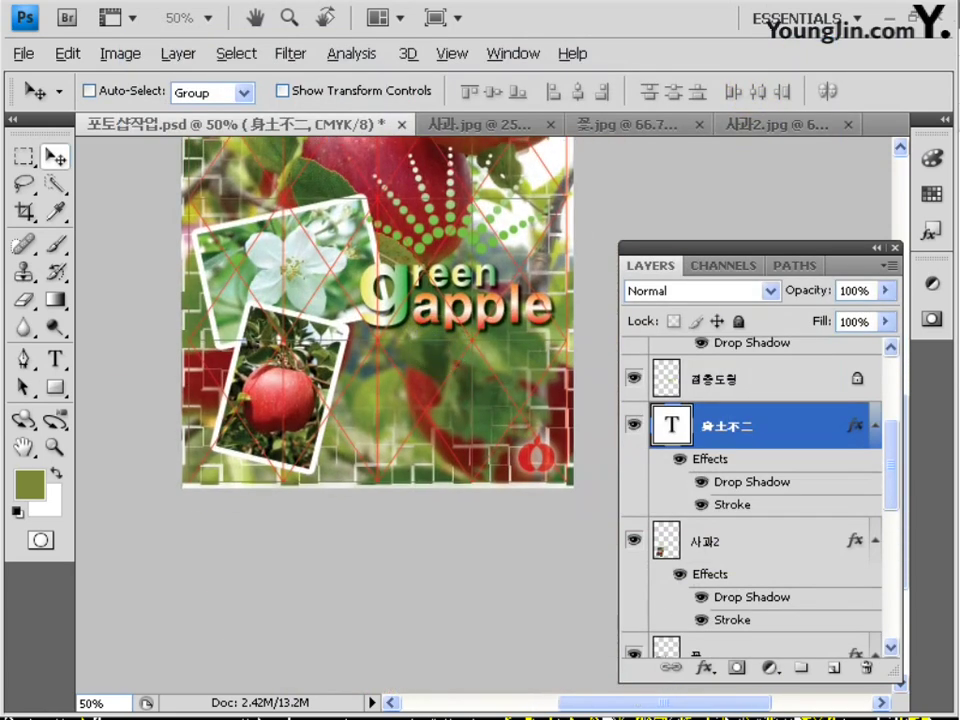
Step: Add the five-line white text beginning 사과에 많이 들어 있는 펙틴은 below the green apple title, in Gulim 12 pt with 19 pt leading
left_click(55, 358)
left_click(390, 379)
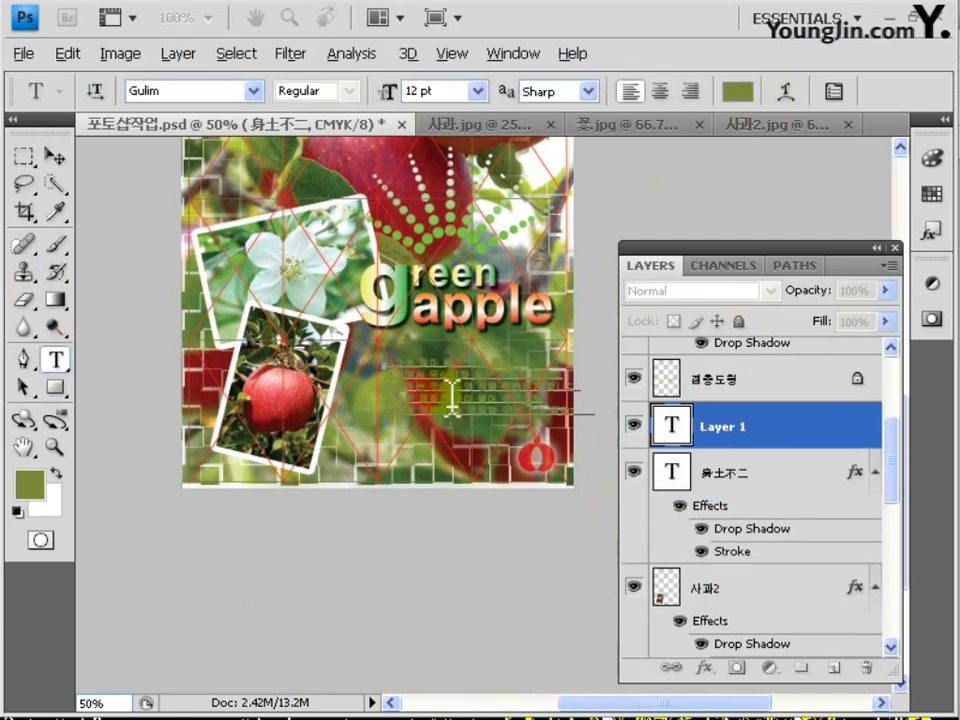
left_click(55, 157)
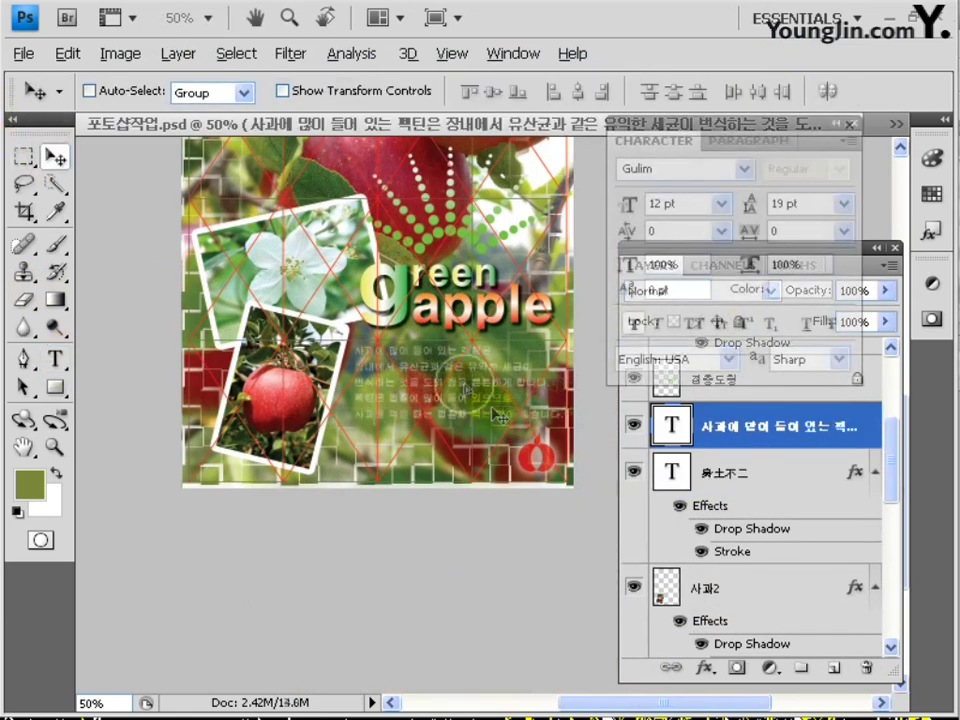
Step: Add a 2 px outside Stroke to the five-line body text layer
left_click(864, 432)
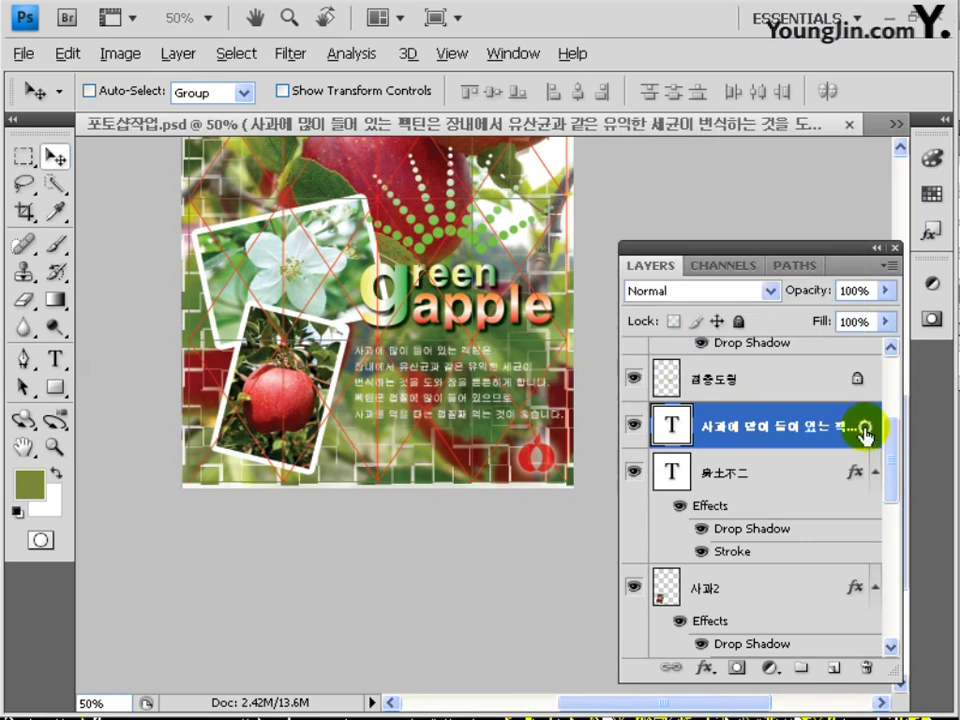
double_click(864, 432)
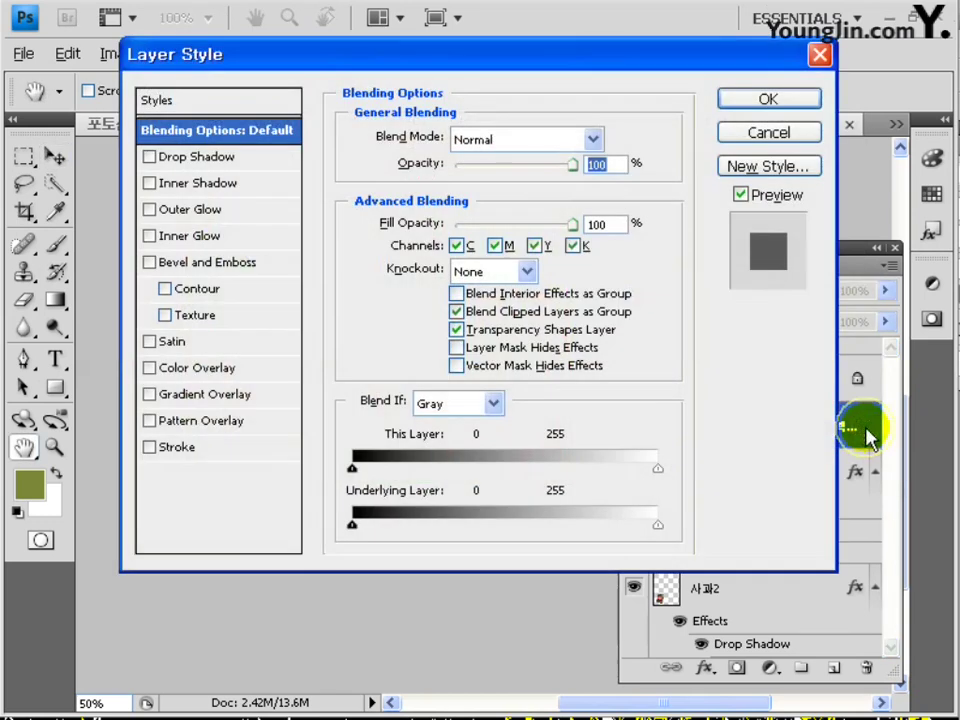
left_click(180, 448)
double_click(574, 135)
type("2")
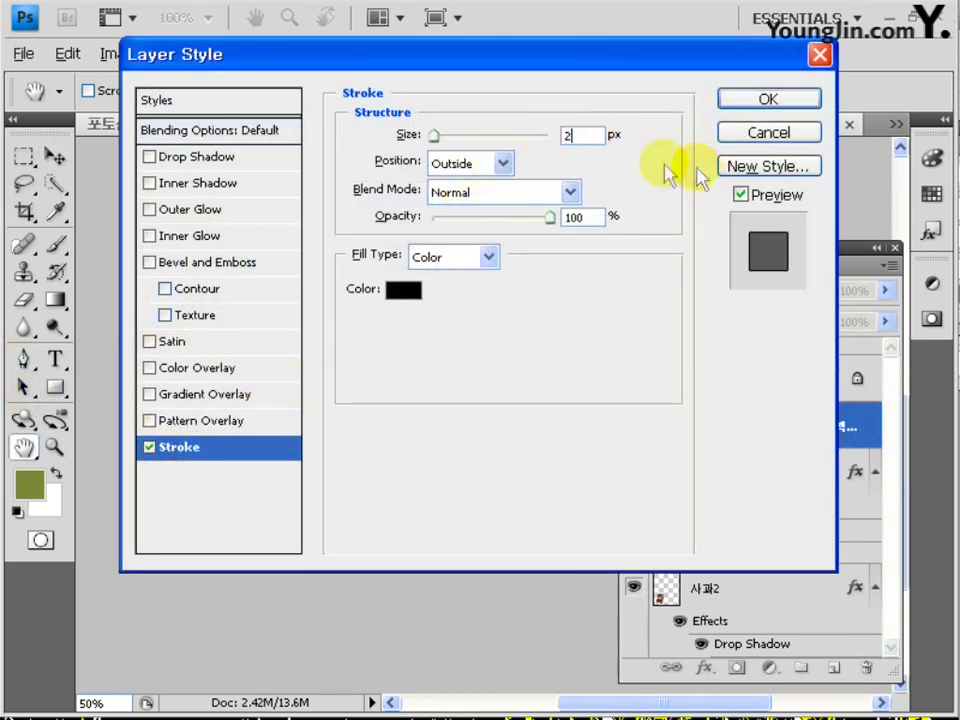
Step: Set the body text's stroke color to C 60, M 0, Y 100, K 50
left_click(403, 289)
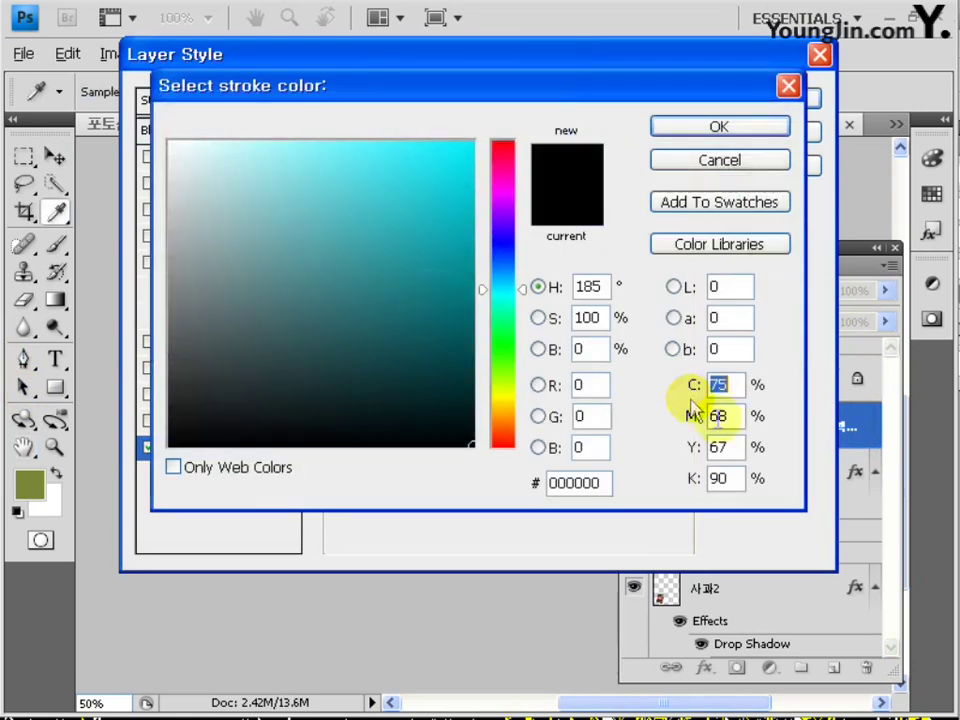
type("60")
key("Tab")
type("0")
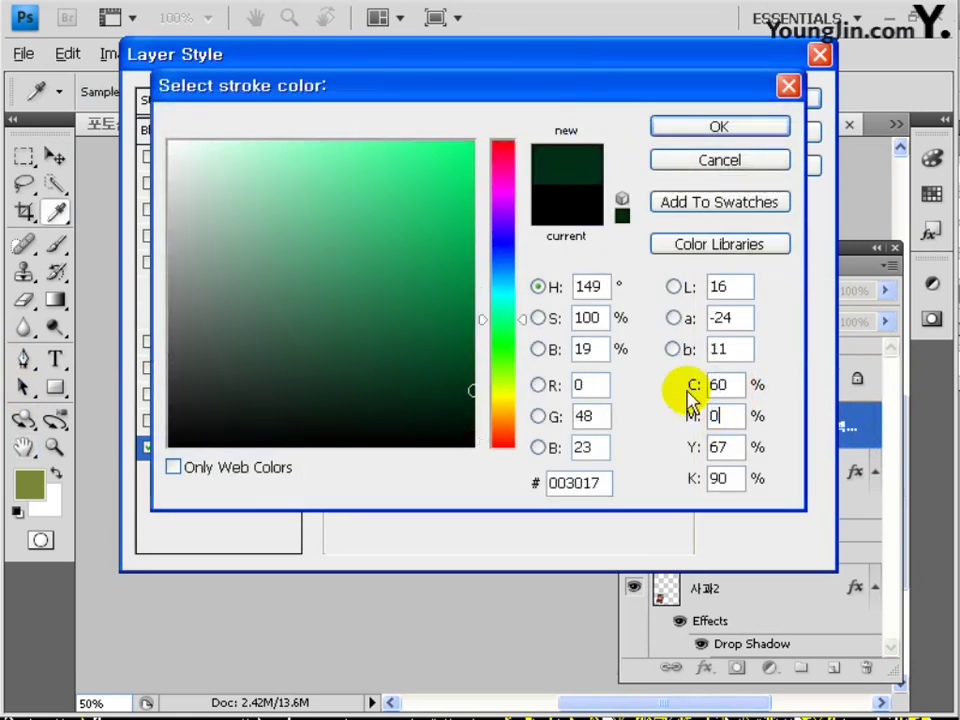
key("Tab")
type("100")
key("Tab")
type("50")
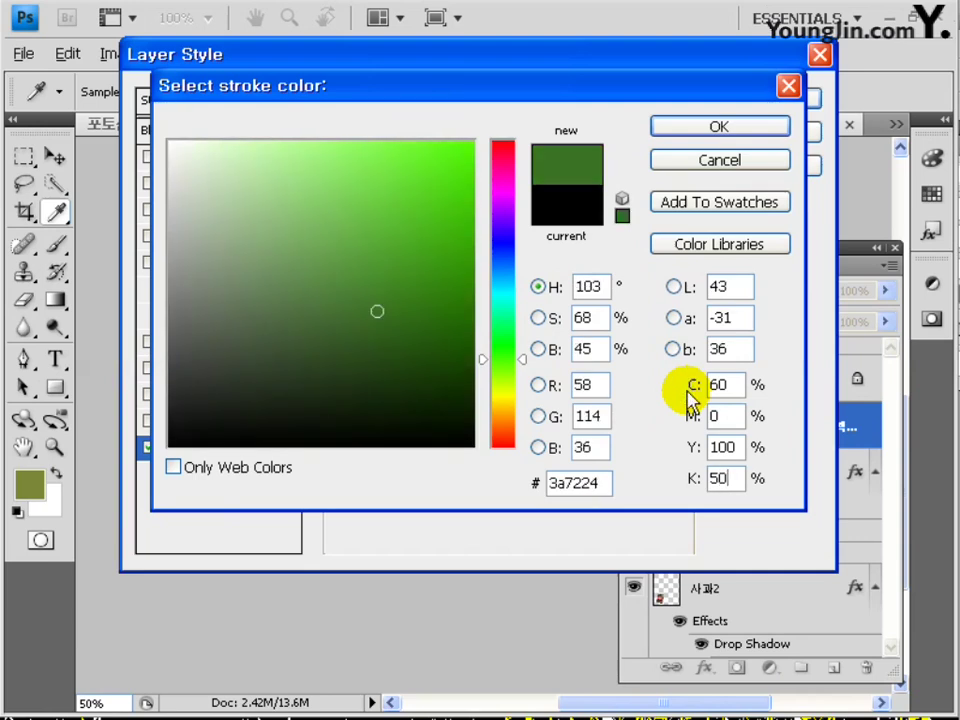
left_click(707, 128)
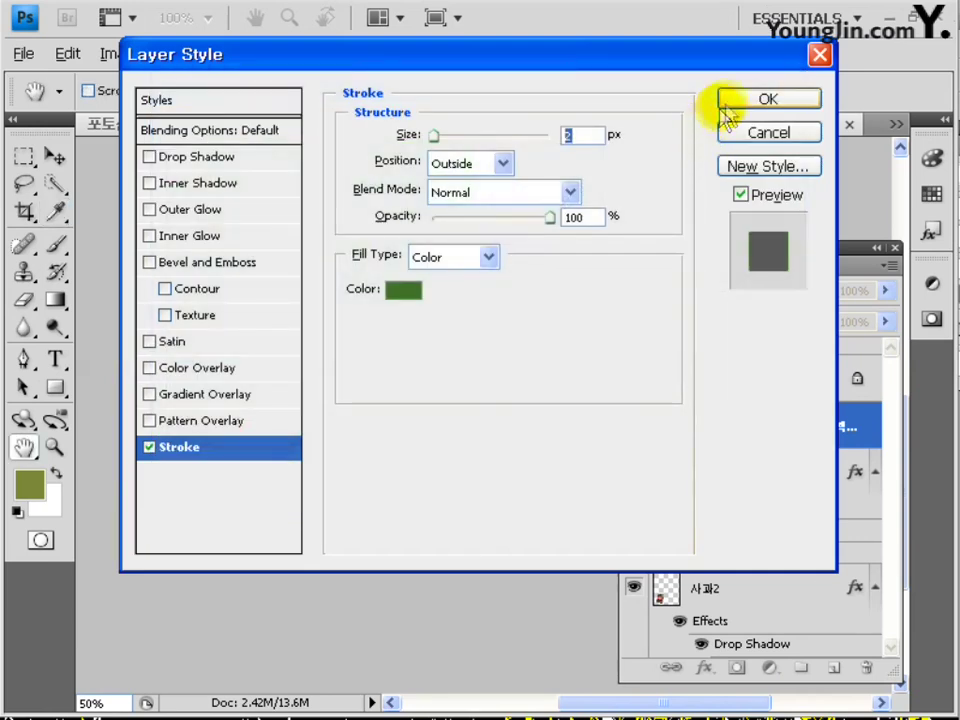
Step: Add a Drop Shadow to the body text, apply the style, and hide the 그리드 layer
left_click(229, 157)
left_click(767, 100)
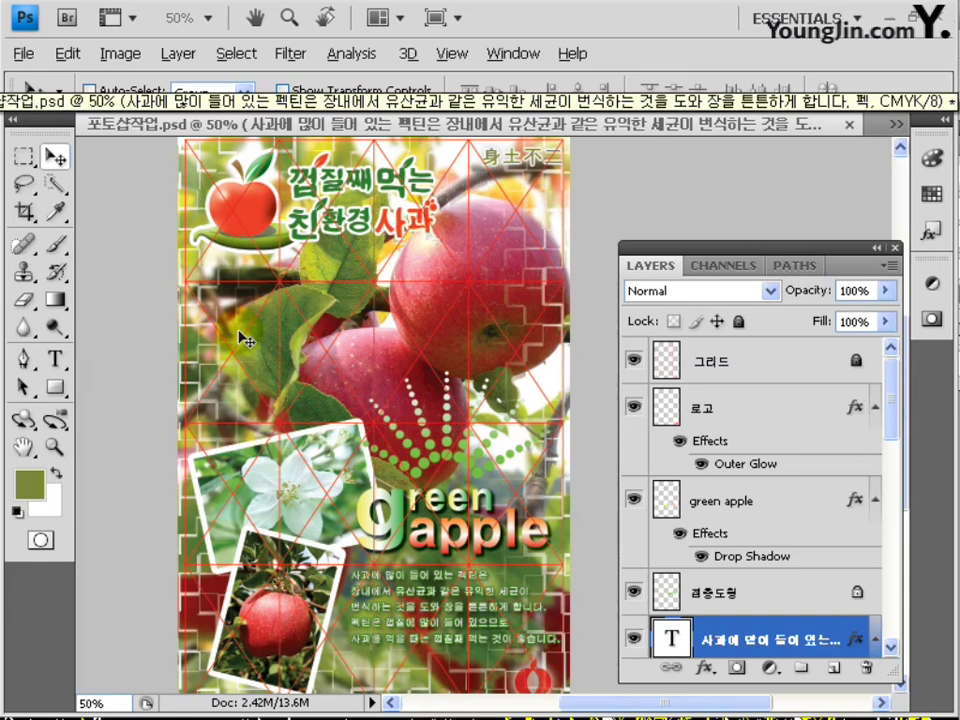
left_click(634, 360)
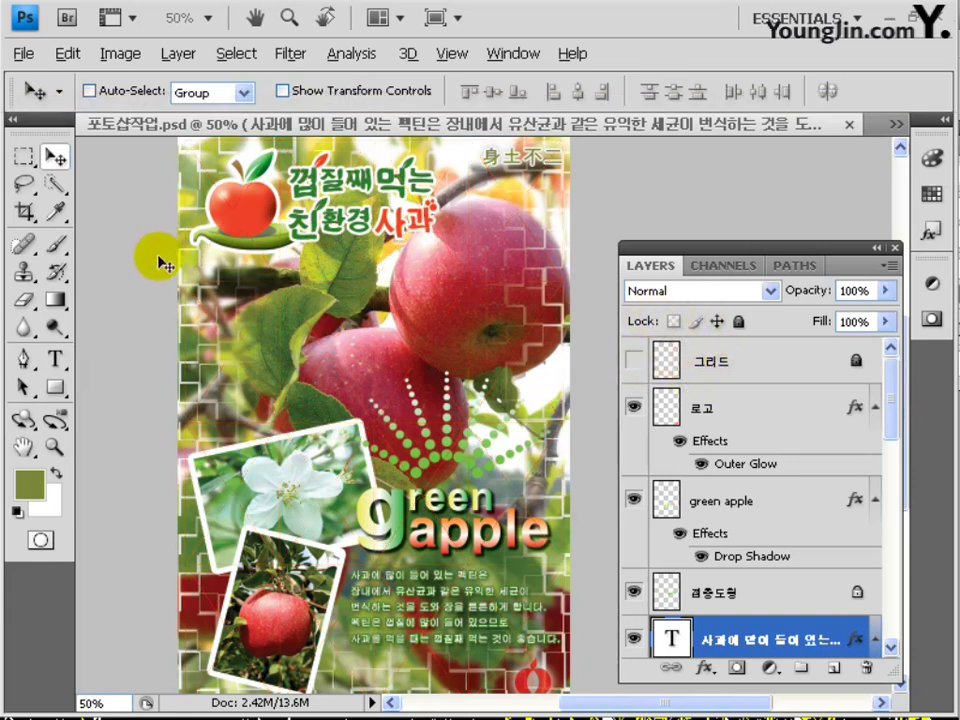
Step: Convert the poster's color mode from CMYK to RGB Color without flattening the layers
left_click(122, 54)
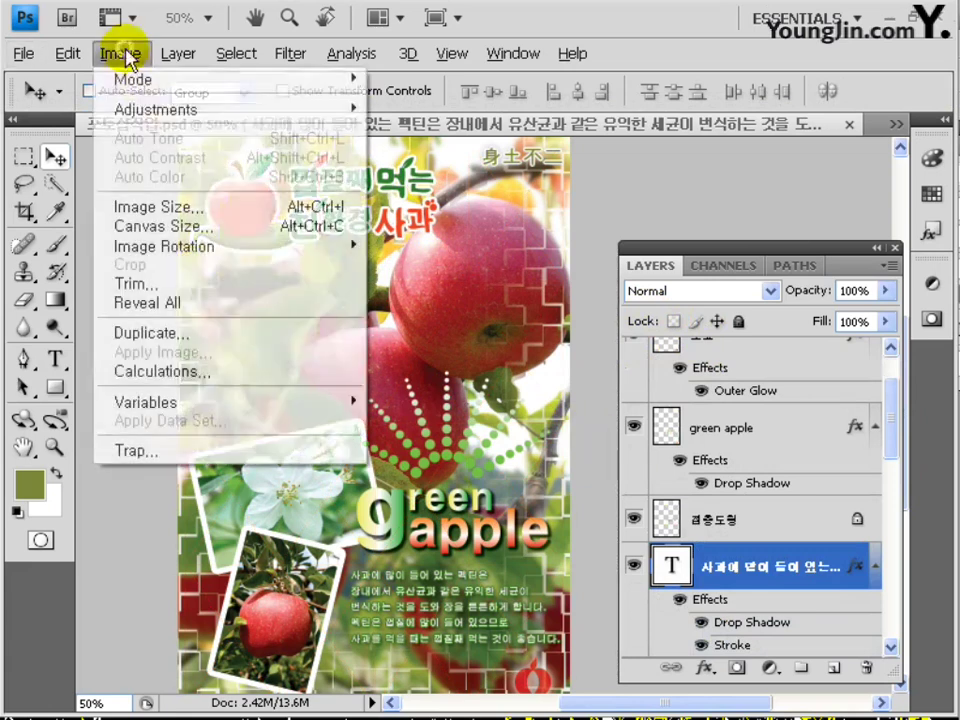
mouse_move(349, 79)
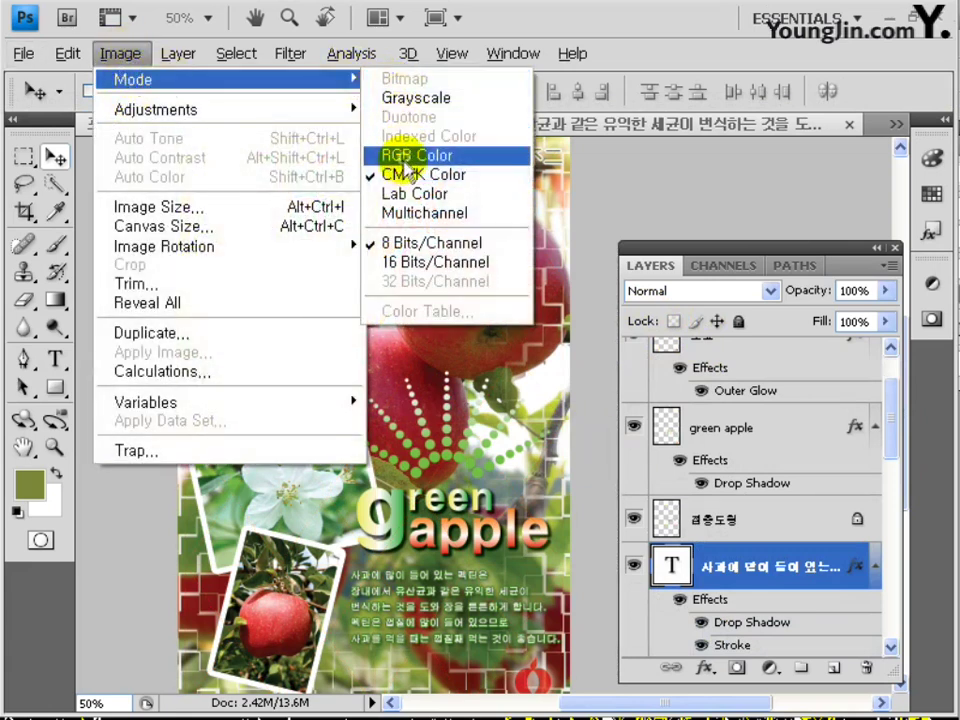
left_click(405, 160)
left_click_drag(415, 250, 280, 213)
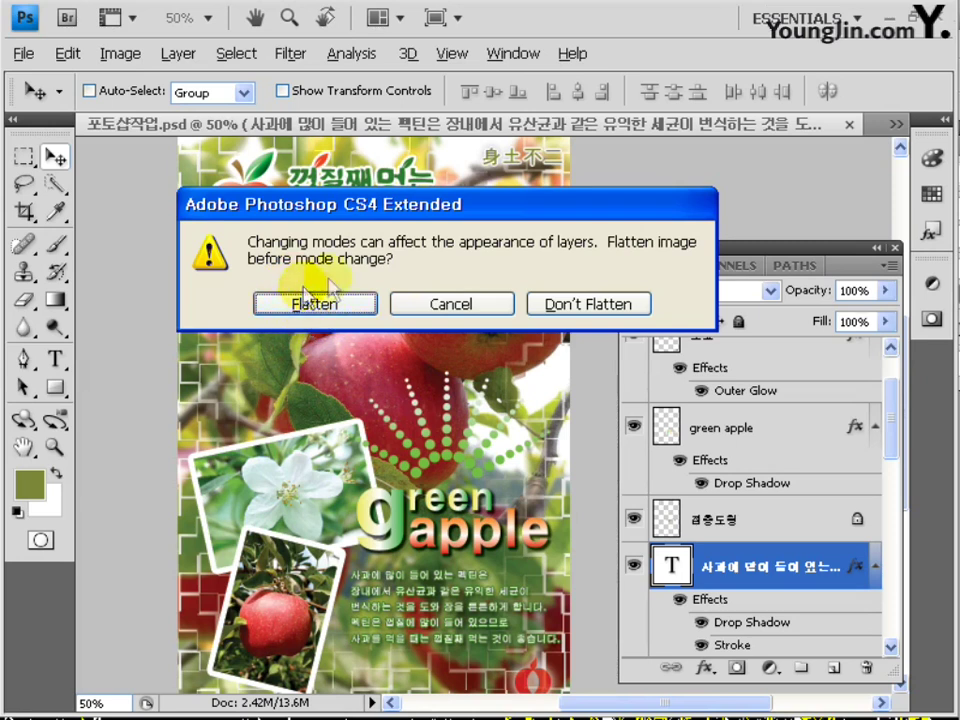
left_click(586, 306)
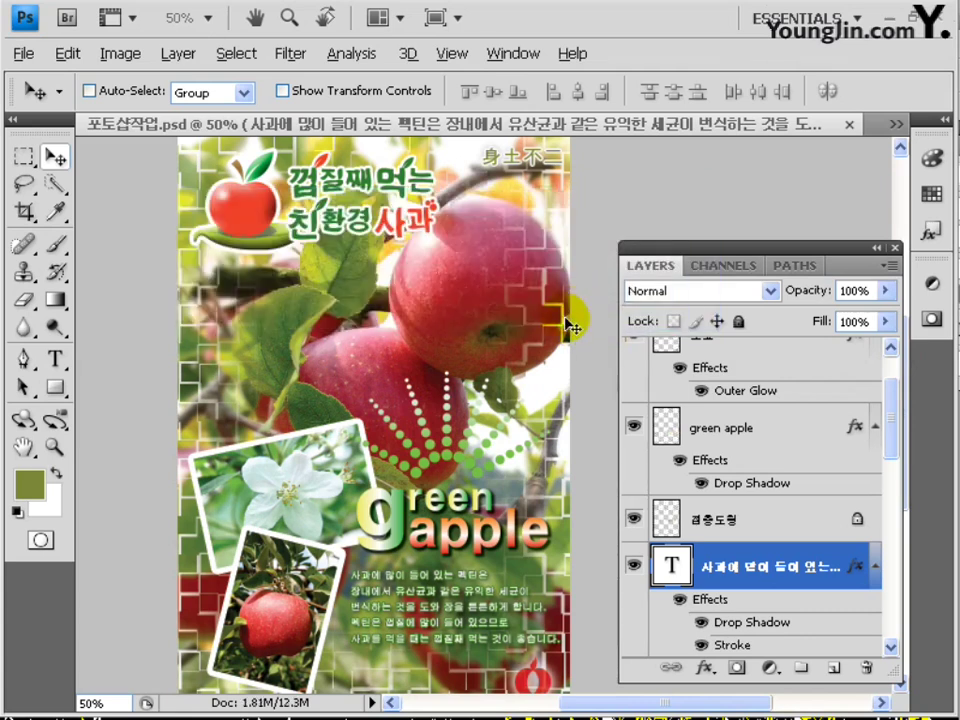
Step: Save the poster as a JPEG named 01 in the 작업 folder, with quality 12 (Maximum) and Baseline ("Standard") format
left_click(24, 52)
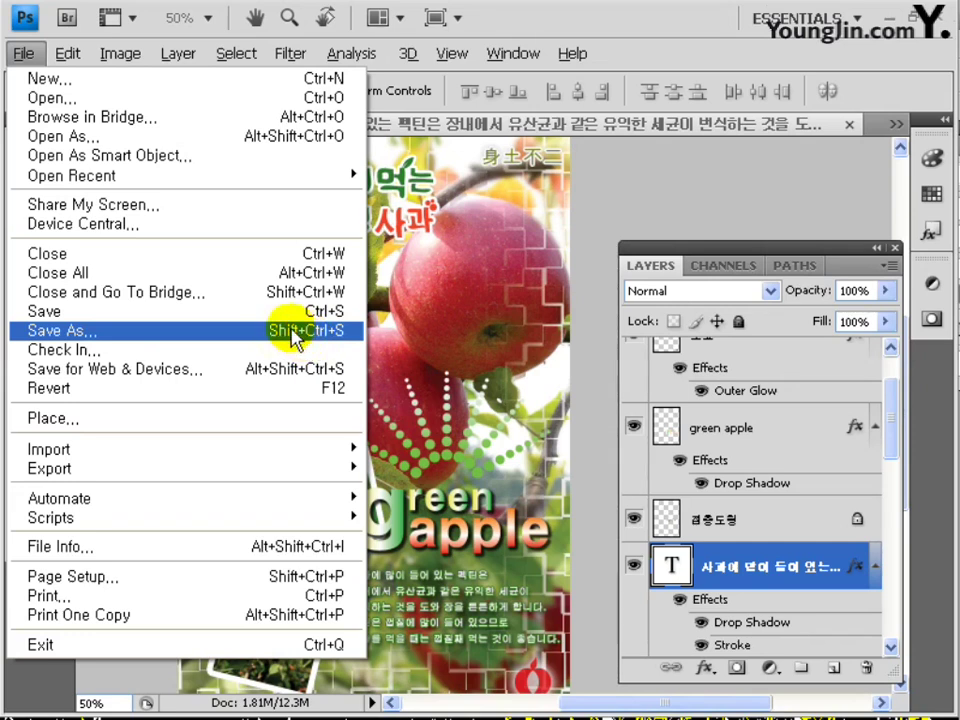
left_click(293, 337)
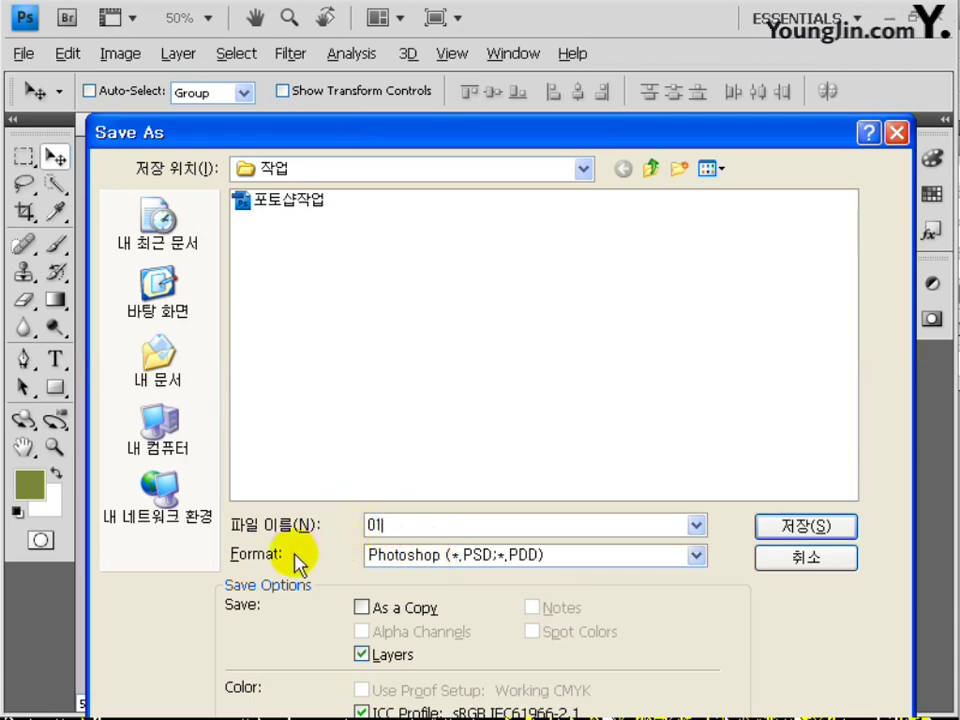
left_click(400, 556)
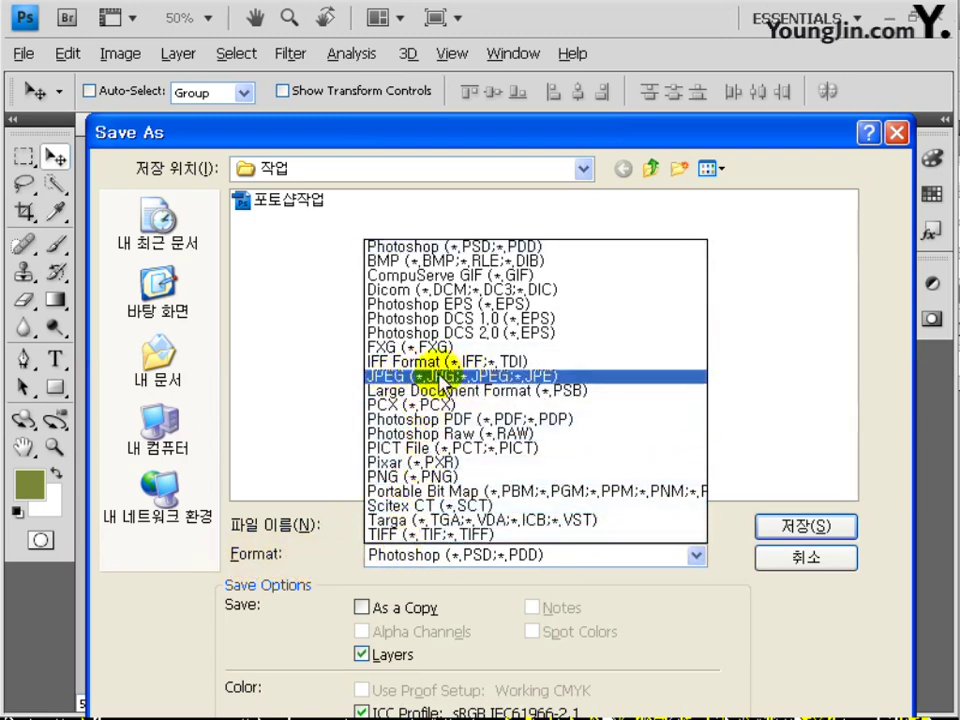
left_click(440, 377)
left_click(768, 528)
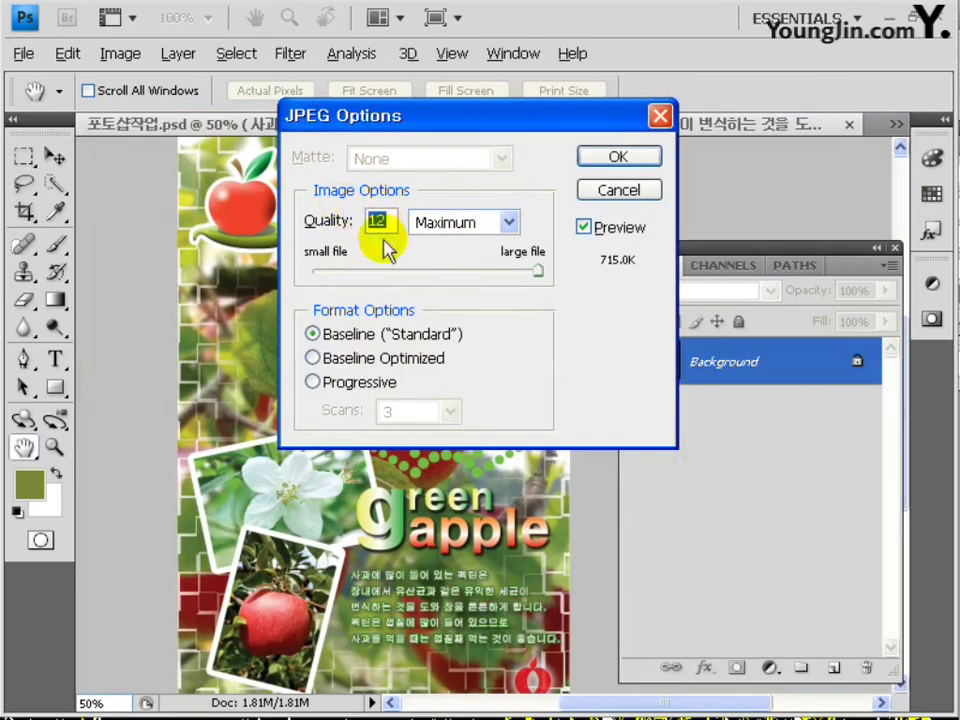
left_click(615, 158)
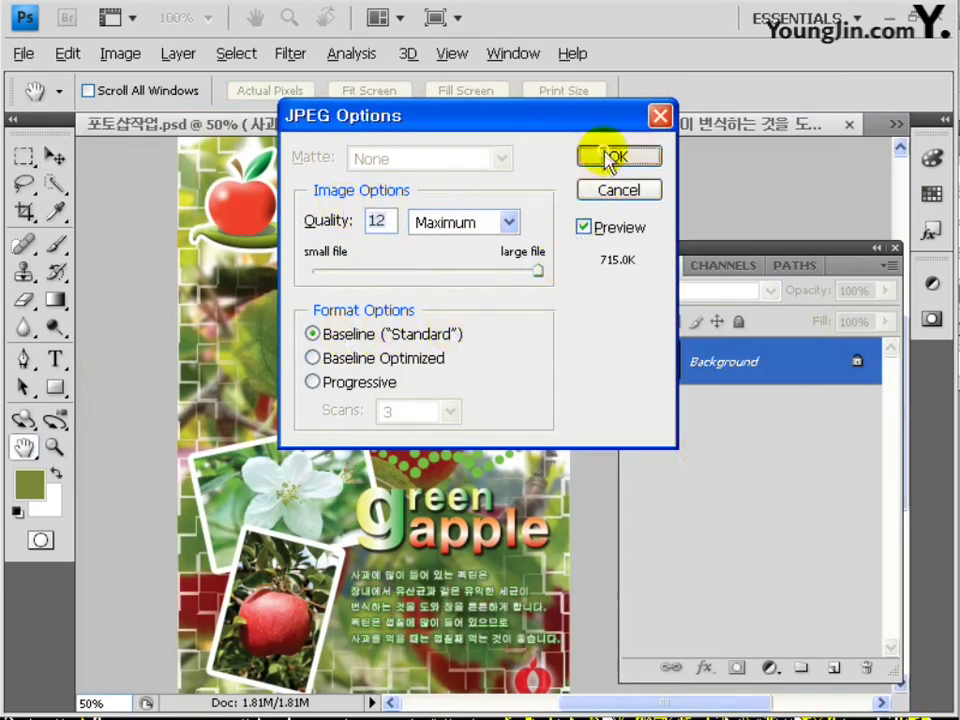
Step: Save the poster as a PICT file named 01 in the 작업 folder, at 16 bits/pixel resolution
key("ctrl+shift+s")
left_click(540, 555)
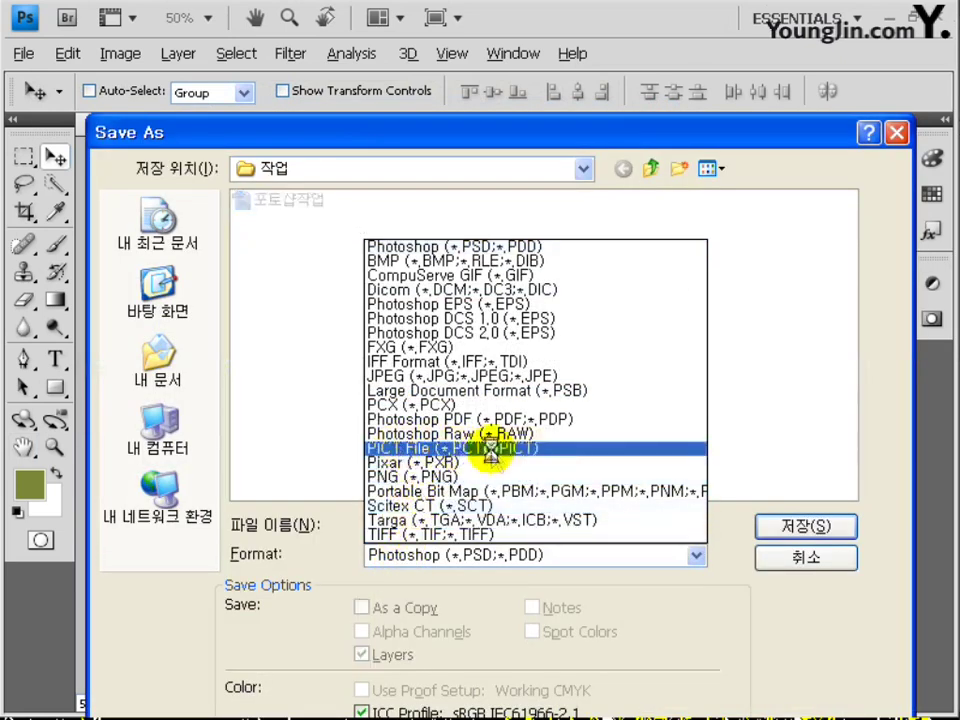
left_click(467, 448)
double_click(484, 521)
type("01")
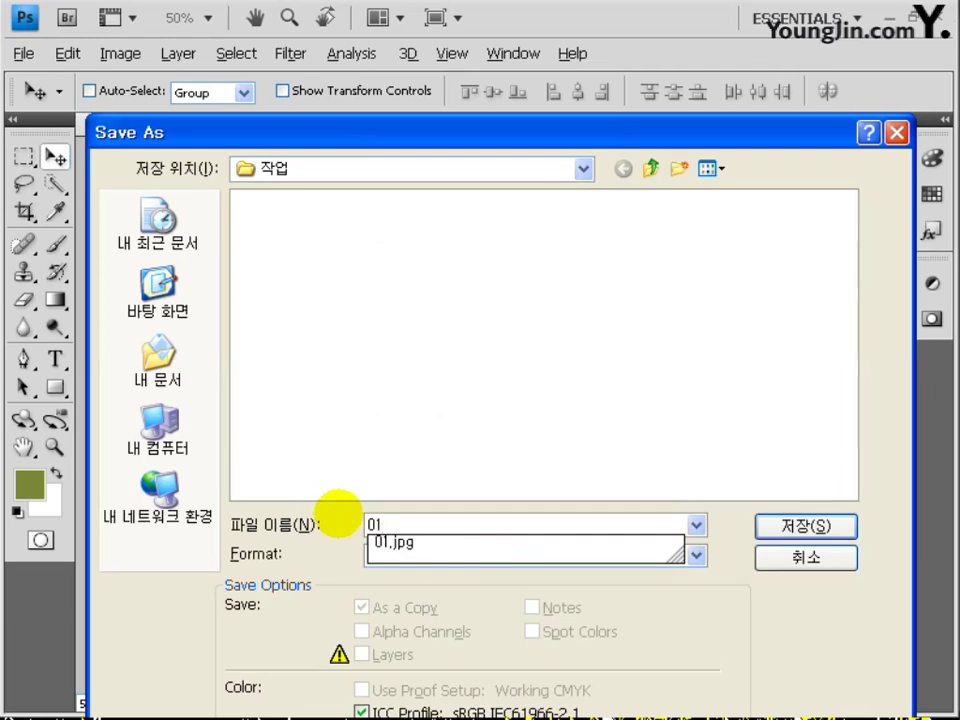
key("Return")
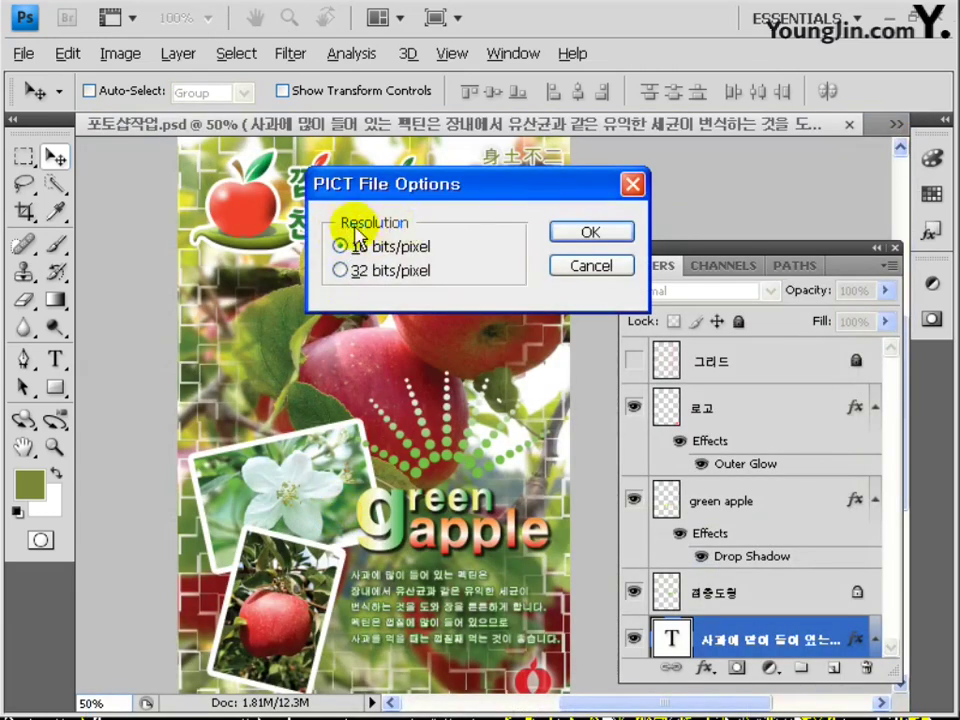
left_click(568, 236)
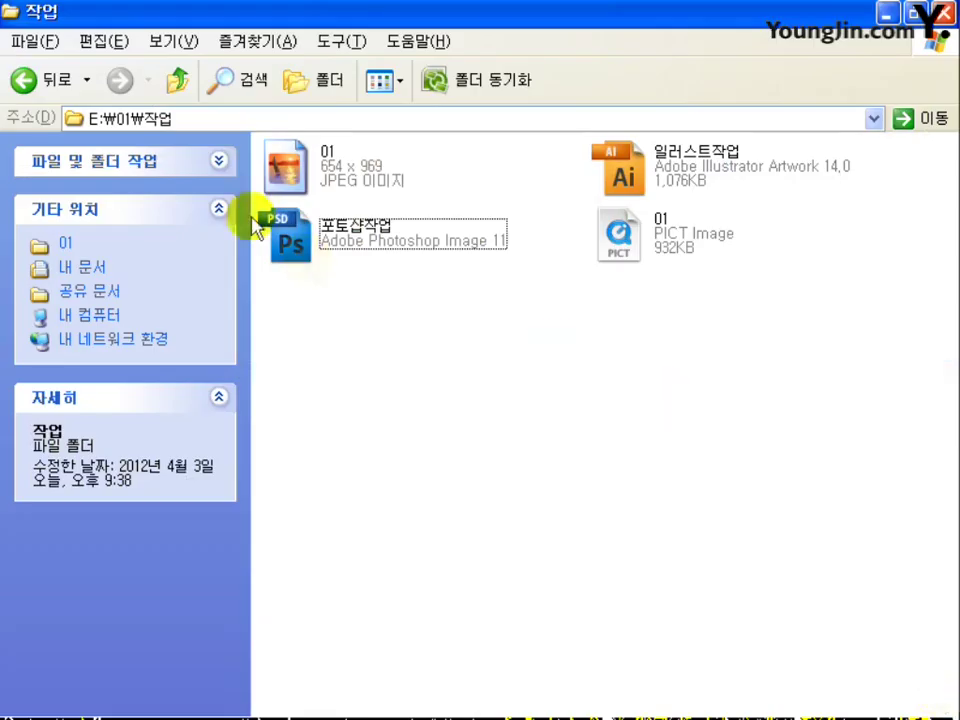
Step: In the 작업 folder in Windows Explorer, select the JPEG file 01 to check its preview and file details
left_click(280, 158)
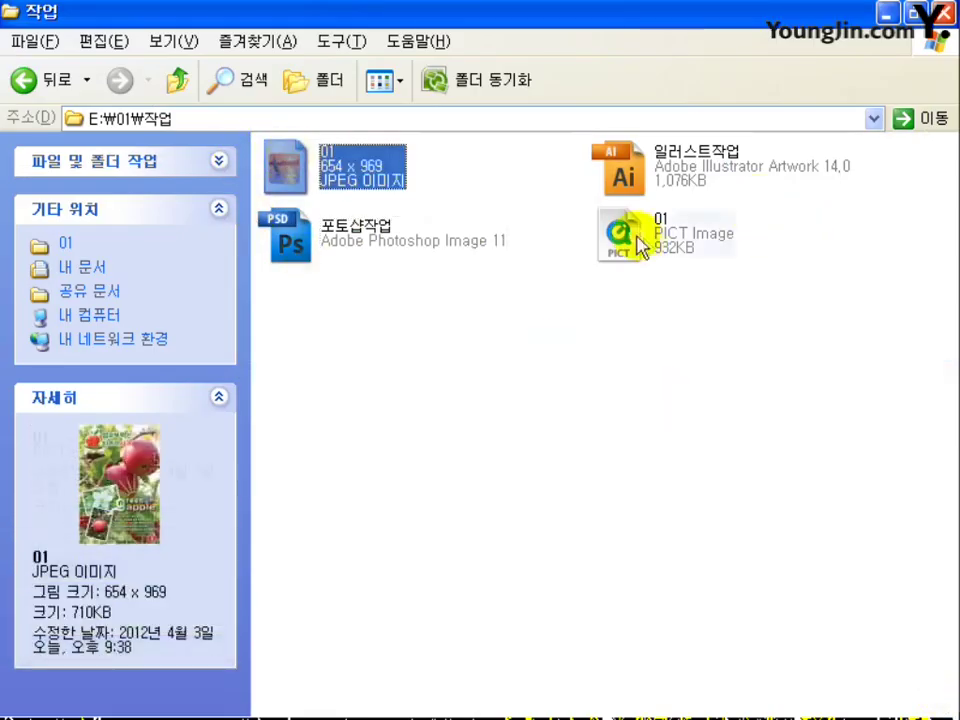